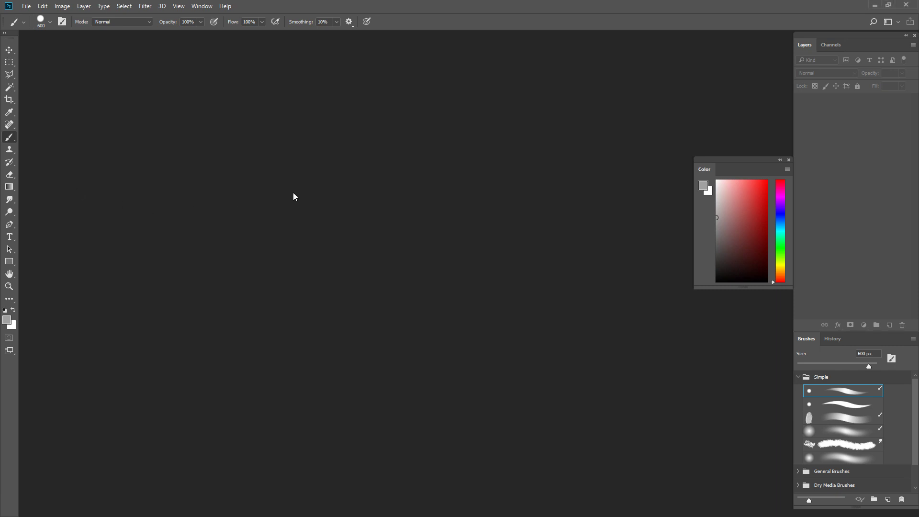
Create a white 600 × 900 pixel document named asda and show it in full-screen view
{"action": "key", "text": "ctrl+n"}
{"action": "type", "text": "+"}
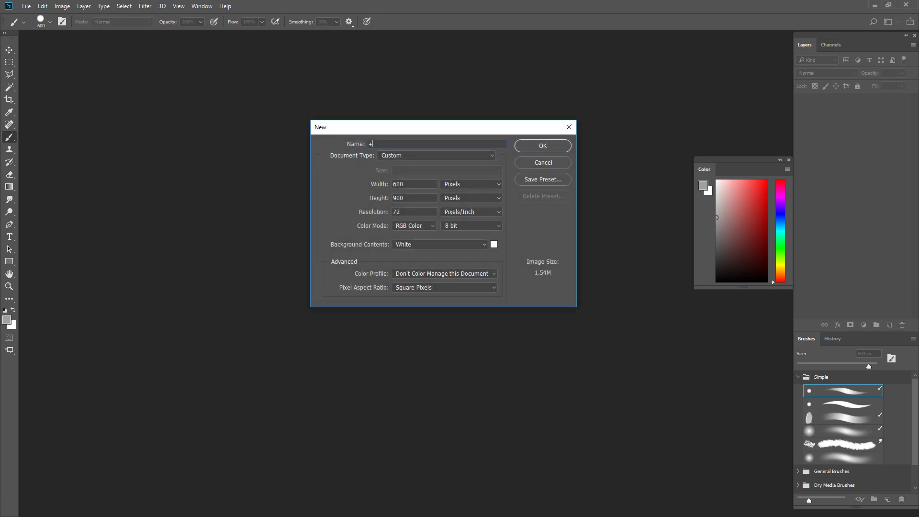
{"action": "type", "text": "asda"}
{"action": "key", "text": "Return"}
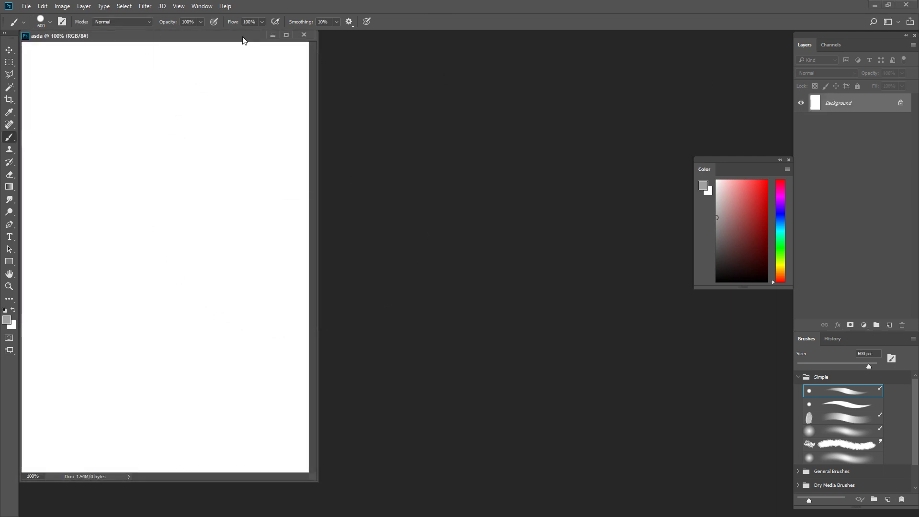
{"action": "left_click_drag", "start_coordinate": [243, 41], "coordinate": [474, 46]}
{"action": "key", "text": "f"}
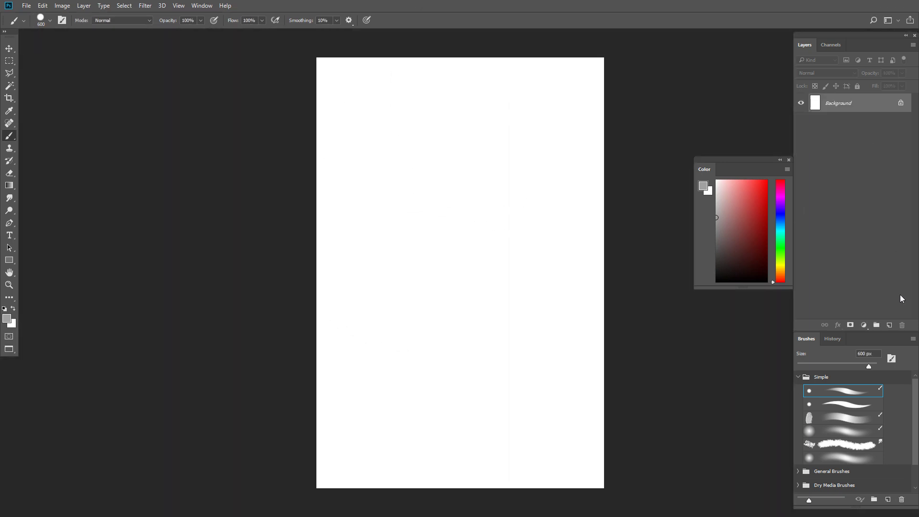
Add a new layer above the white background and look through its blend mode options
{"action": "left_click", "coordinate": [889, 325]}
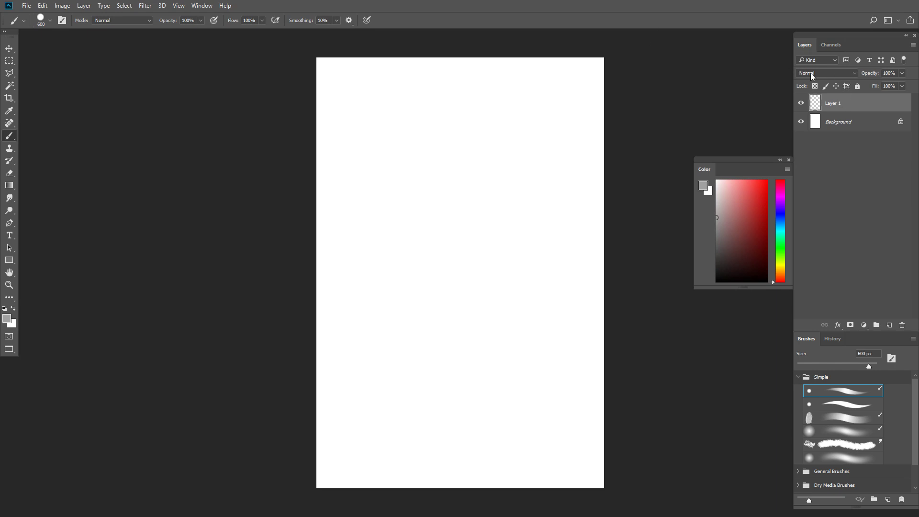
{"action": "left_click", "coordinate": [824, 75]}
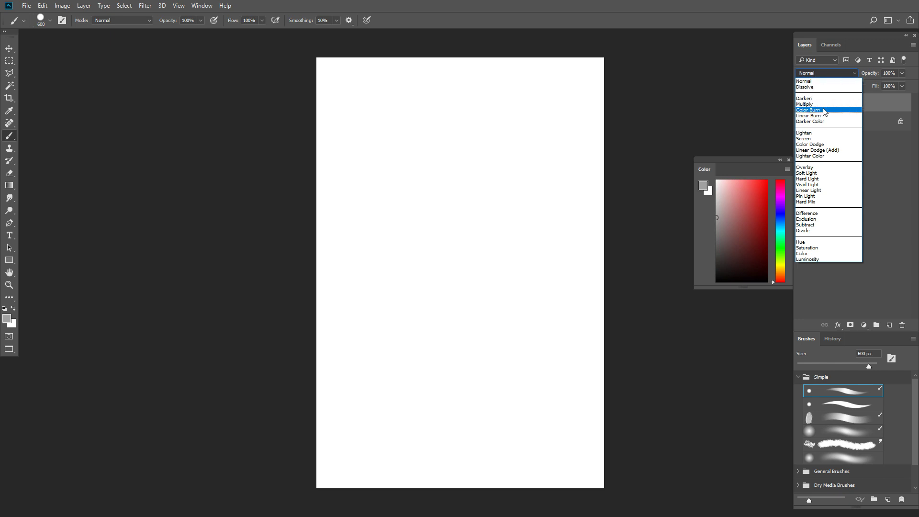
{"action": "left_click", "coordinate": [817, 73]}
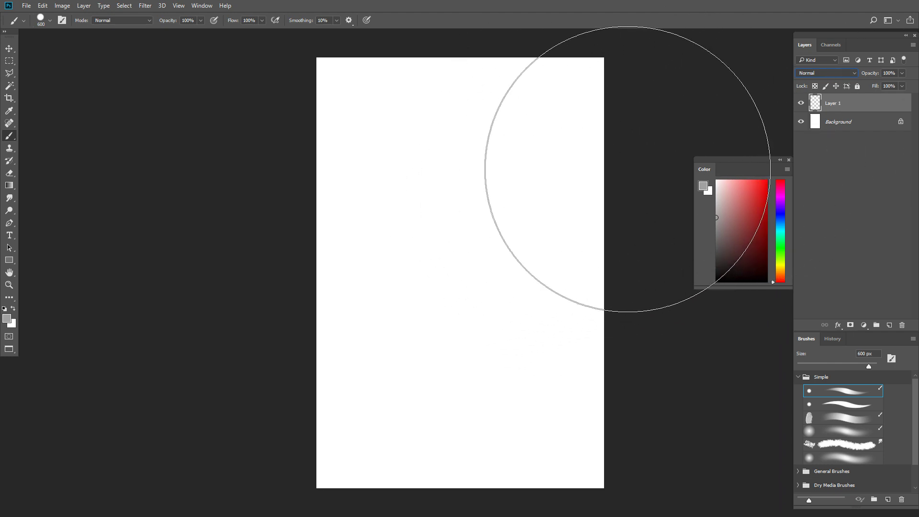
Reduce the brush size to 100 px
{"action": "key", "text": "bracketleft"}
{"action": "key", "text": "bracketleft"}
{"action": "key", "text": "bracketleft"}
{"action": "key", "text": "bracketleft"}
{"action": "key", "text": "bracketleft"}
{"action": "key", "text": "bracketleft"}
{"action": "key", "text": "bracketleft"}
{"action": "key", "text": "bracketleft"}
{"action": "key", "text": "bracketleft"}
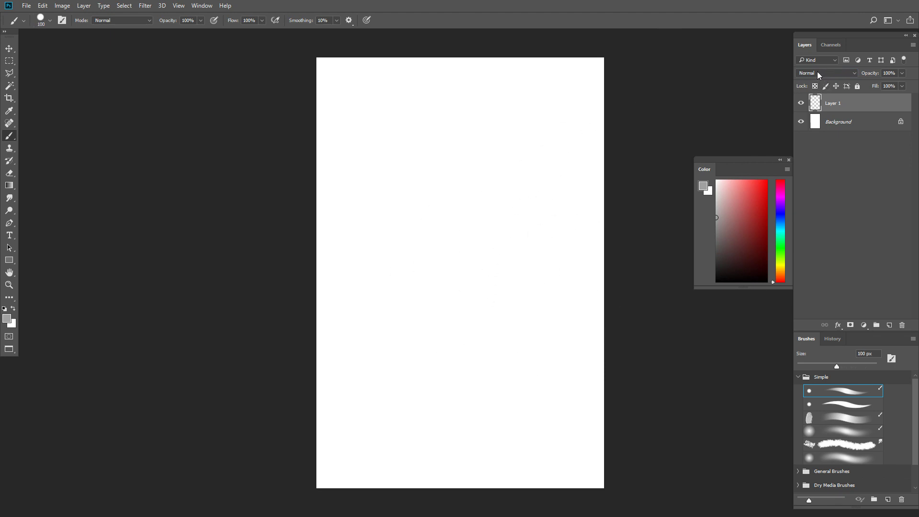
Review the available blend mode groups and set the new layer in the blank document to Darken
{"action": "left_click", "coordinate": [819, 74]}
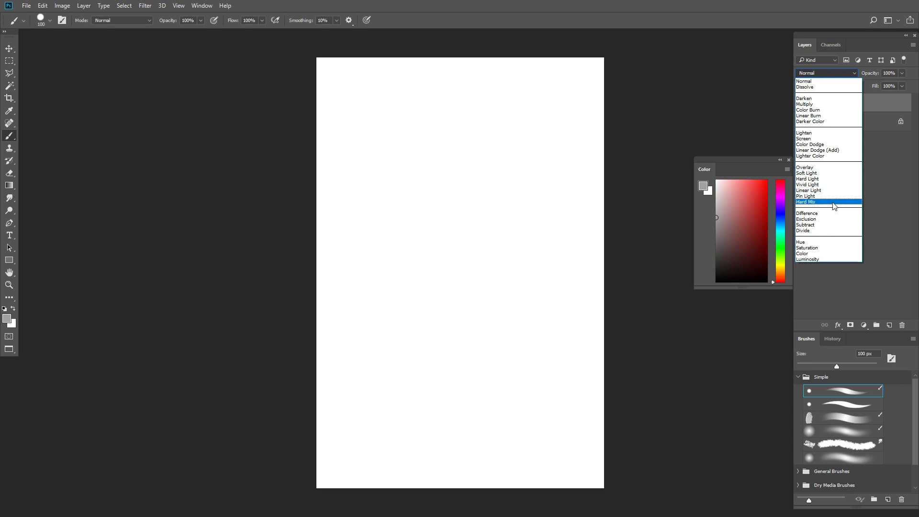
{"action": "left_click", "coordinate": [876, 105]}
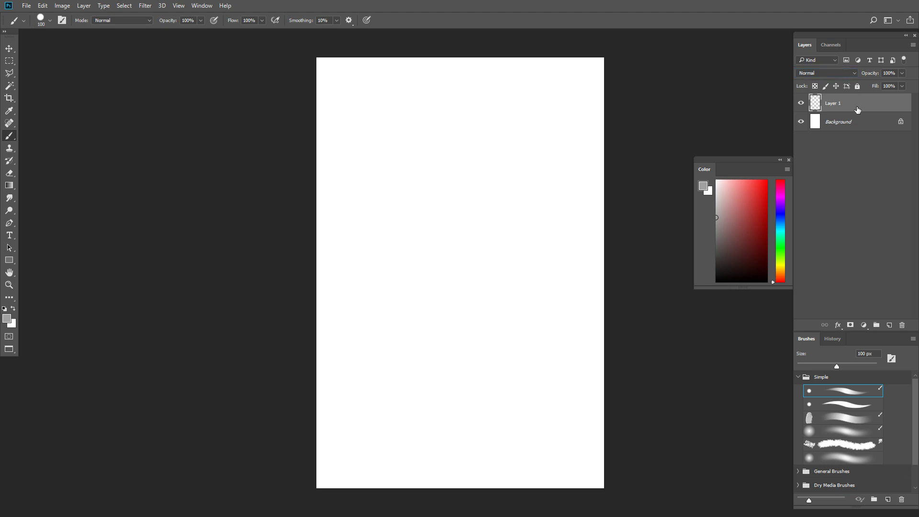
{"action": "left_click", "coordinate": [825, 75]}
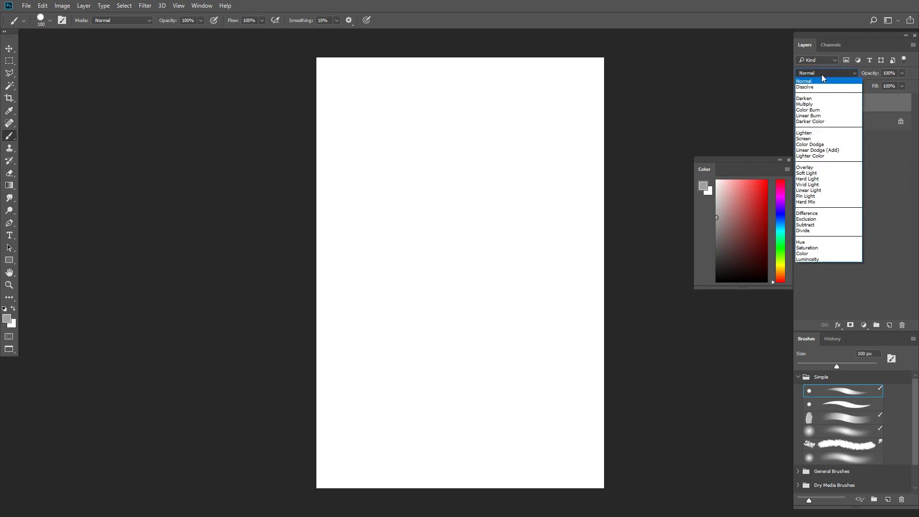
{"action": "left_click", "coordinate": [828, 99]}
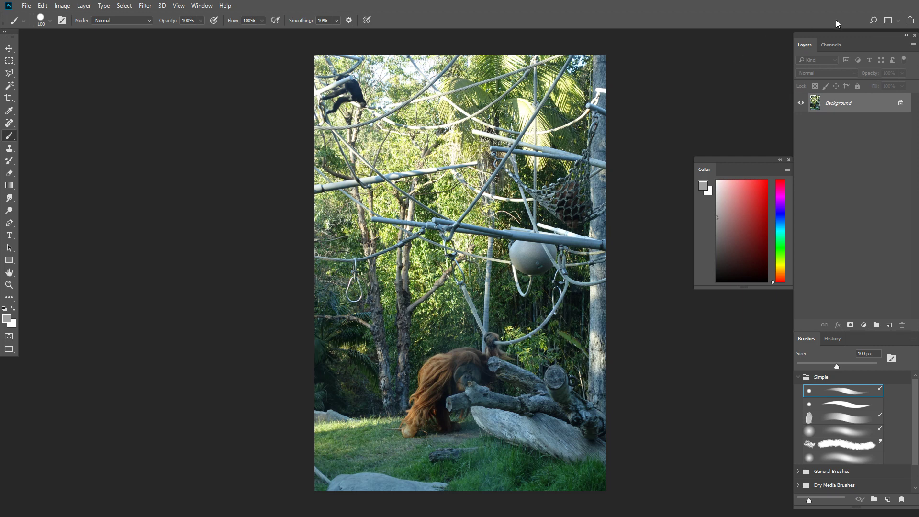
Add a new layer above the orangutan photo and set its blend mode to Darken
{"action": "left_click", "coordinate": [890, 326]}
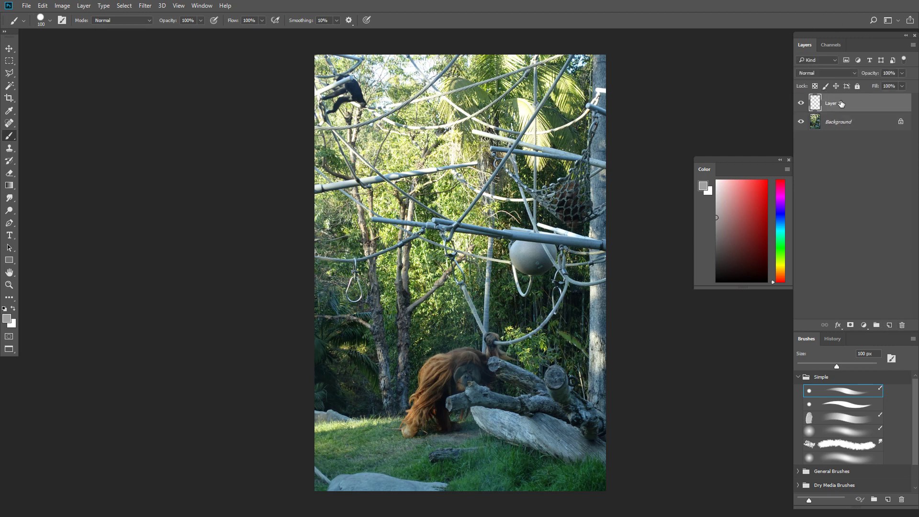
{"action": "left_click", "coordinate": [833, 72]}
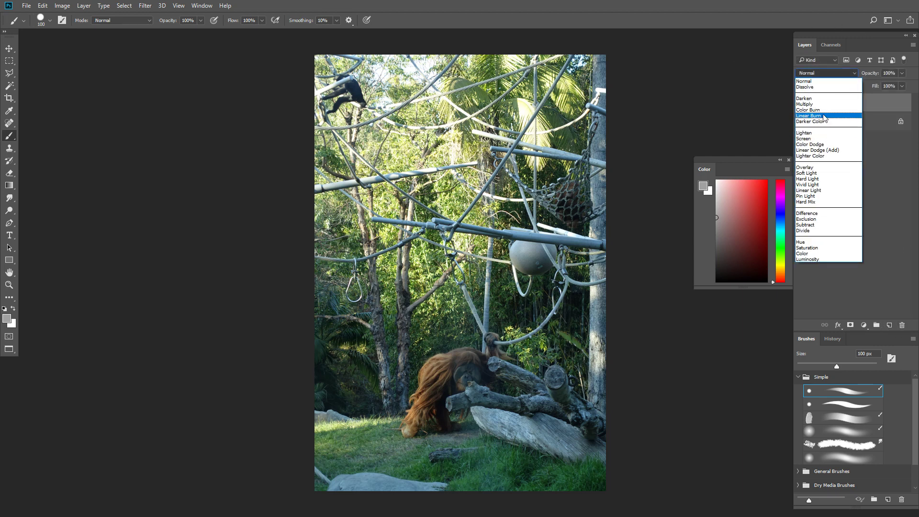
{"action": "left_click", "coordinate": [820, 100]}
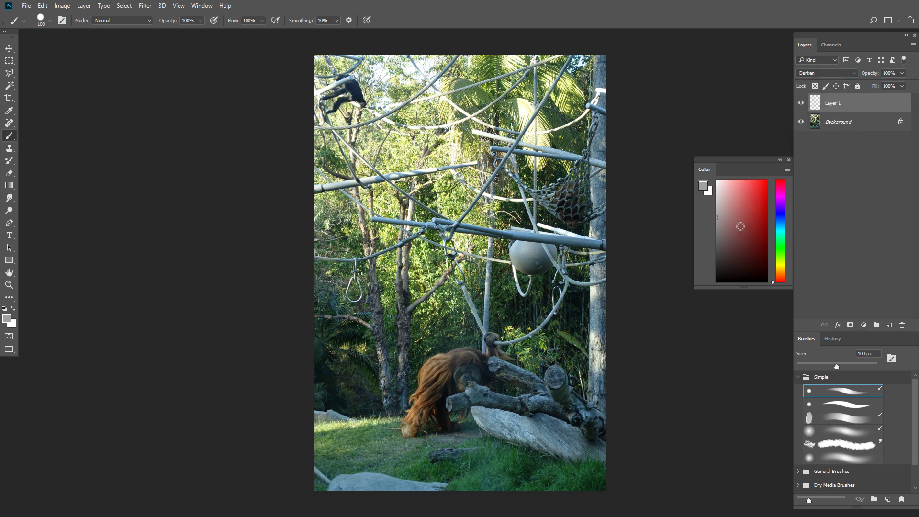
Choose a muted red foreground colour and enlarge the brush to 600 px
{"action": "left_click", "coordinate": [749, 208]}
{"action": "key", "text": "bracketright"}
{"action": "key", "text": "bracketright"}
{"action": "key", "text": "bracketright"}
{"action": "key", "text": "bracketright"}
{"action": "key", "text": "bracketright"}
{"action": "left_click", "coordinate": [739, 211]}
{"action": "key", "text": "bracketright"}
{"action": "key", "text": "bracketright"}
Test muted red strokes over the hanging ball and ropes on the Darken layer, and undo them
{"action": "mouse_move", "coordinate": [484, 294]}
{"action": "left_mouse_down"}
{"action": "mouse_move", "coordinate": [518, 236]}
{"action": "mouse_move", "coordinate": [552, 243]}
{"action": "mouse_move", "coordinate": [552, 314]}
{"action": "left_mouse_up"}
{"action": "key", "text": "ctrl+z"}
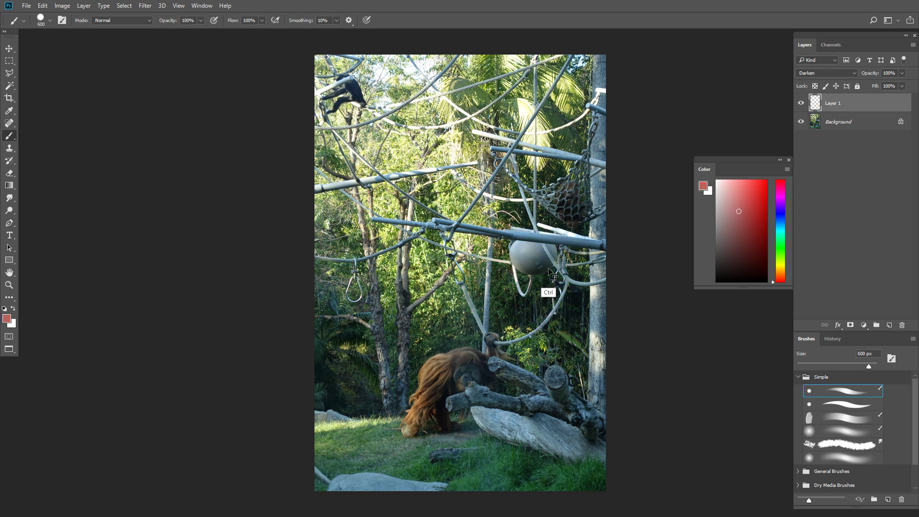
{"action": "mouse_move", "coordinate": [531, 244]}
{"action": "left_mouse_down"}
{"action": "mouse_move", "coordinate": [580, 262]}
{"action": "mouse_move", "coordinate": [559, 252]}
{"action": "mouse_move", "coordinate": [565, 276]}
{"action": "left_mouse_up"}
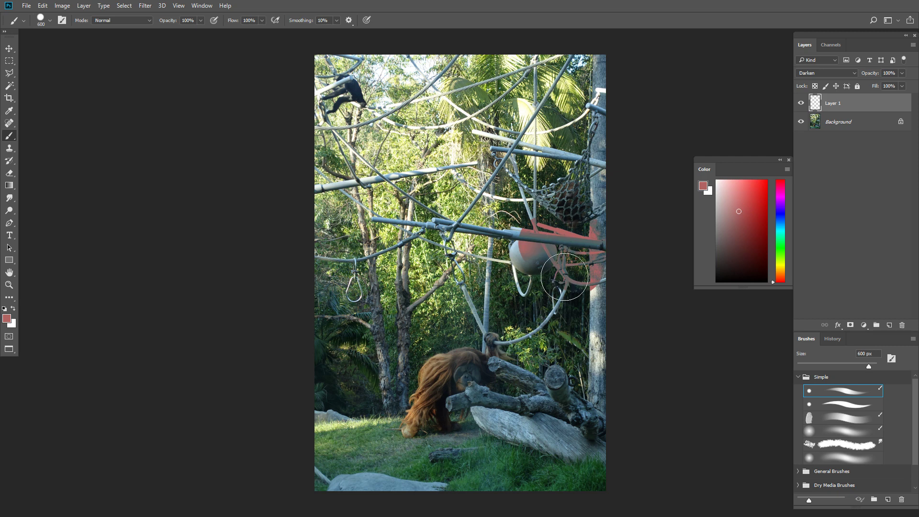
{"action": "key", "text": "ctrl+z"}
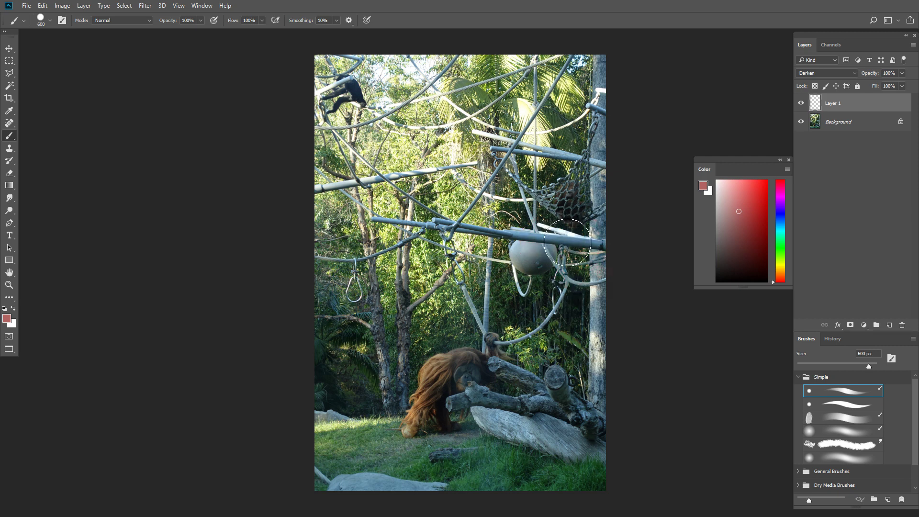
{"action": "mouse_move", "coordinate": [537, 247]}
{"action": "left_mouse_down"}
{"action": "mouse_move", "coordinate": [564, 236]}
{"action": "mouse_move", "coordinate": [562, 248]}
{"action": "mouse_move", "coordinate": [580, 252]}
{"action": "left_mouse_up"}
{"action": "mouse_move", "coordinate": [594, 219]}
{"action": "left_mouse_down"}
{"action": "mouse_move", "coordinate": [489, 230]}
{"action": "mouse_move", "coordinate": [549, 252]}
{"action": "mouse_move", "coordinate": [506, 236]}
{"action": "left_mouse_up"}
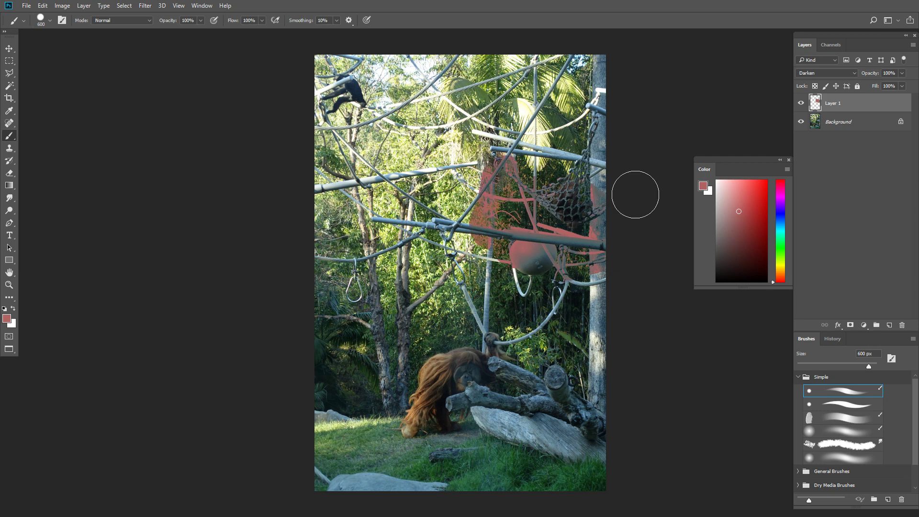
{"action": "key", "text": "ctrl+z"}
Try lighter and darker reds over the hanging ball, undoing each stroke, and return to a muted red
{"action": "left_click", "coordinate": [740, 192]}
{"action": "mouse_move", "coordinate": [520, 268]}
{"action": "left_mouse_down"}
{"action": "mouse_move", "coordinate": [531, 248]}
{"action": "mouse_move", "coordinate": [598, 255]}
{"action": "mouse_move", "coordinate": [480, 206]}
{"action": "mouse_move", "coordinate": [542, 271]}
{"action": "left_mouse_up"}
{"action": "key", "text": "ctrl+z"}
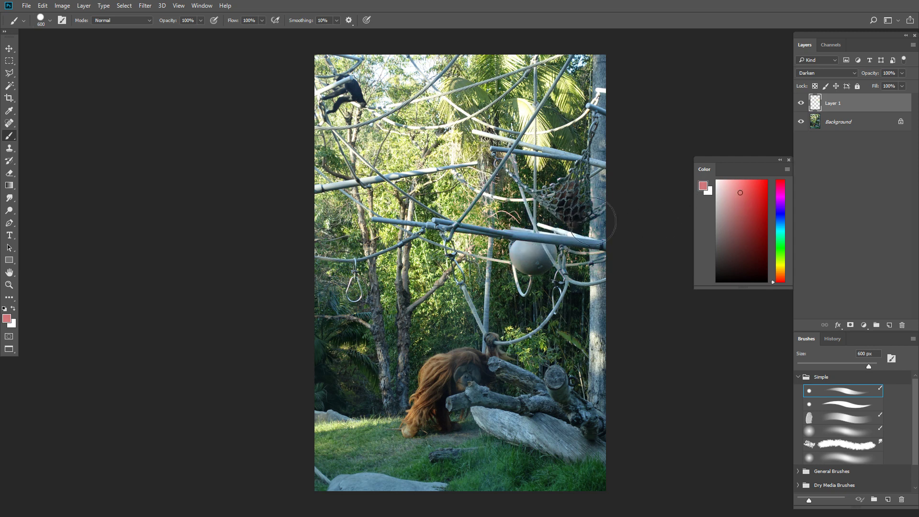
{"action": "left_click", "coordinate": [721, 180]}
{"action": "left_click_drag", "start_coordinate": [748, 211], "coordinate": [758, 224]}
{"action": "mouse_move", "coordinate": [525, 257]}
{"action": "left_mouse_down"}
{"action": "mouse_move", "coordinate": [546, 252]}
{"action": "mouse_move", "coordinate": [531, 247]}
{"action": "mouse_move", "coordinate": [536, 274]}
{"action": "left_mouse_up"}
{"action": "key", "text": "ctrl+z"}
{"action": "key", "text": "ctrl+z"}
{"action": "left_click", "coordinate": [737, 211]}
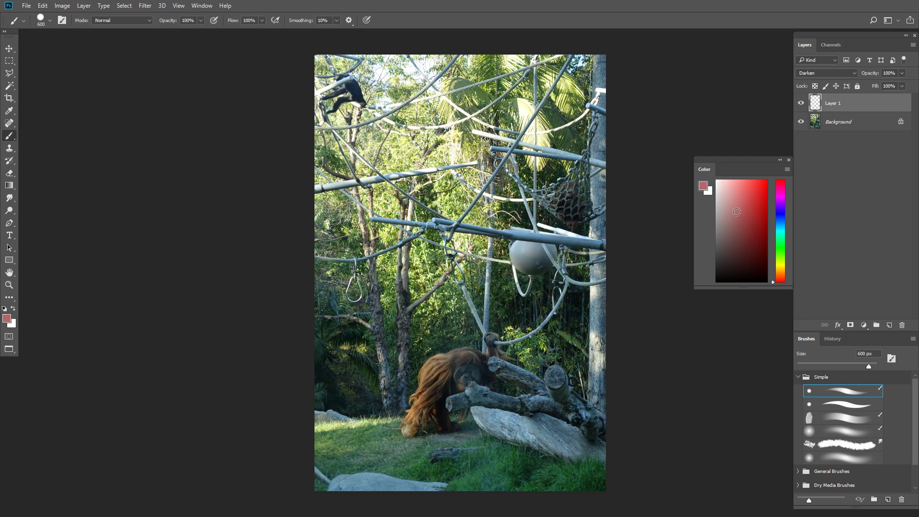
Set the photo's paint layer to Darker Color and enlarge the brush to 800 px, undoing the test stroke
{"action": "left_click", "coordinate": [819, 74]}
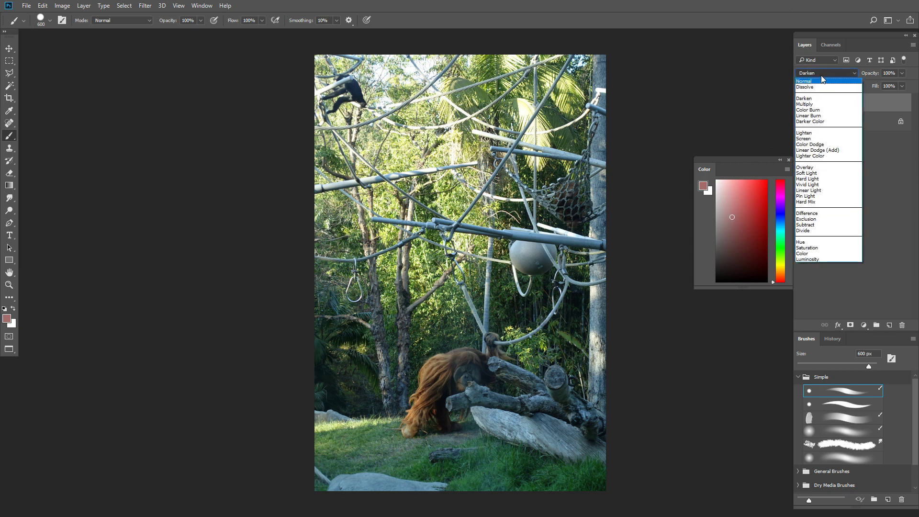
{"action": "left_click", "coordinate": [827, 121]}
{"action": "mouse_move", "coordinate": [487, 292]}
{"action": "left_mouse_down"}
{"action": "mouse_move", "coordinate": [487, 254]}
{"action": "mouse_move", "coordinate": [572, 279]}
{"action": "left_mouse_up"}
{"action": "key", "text": "ctrl+z"}
{"action": "key", "text": "bracketright"}
{"action": "key", "text": "bracketright"}
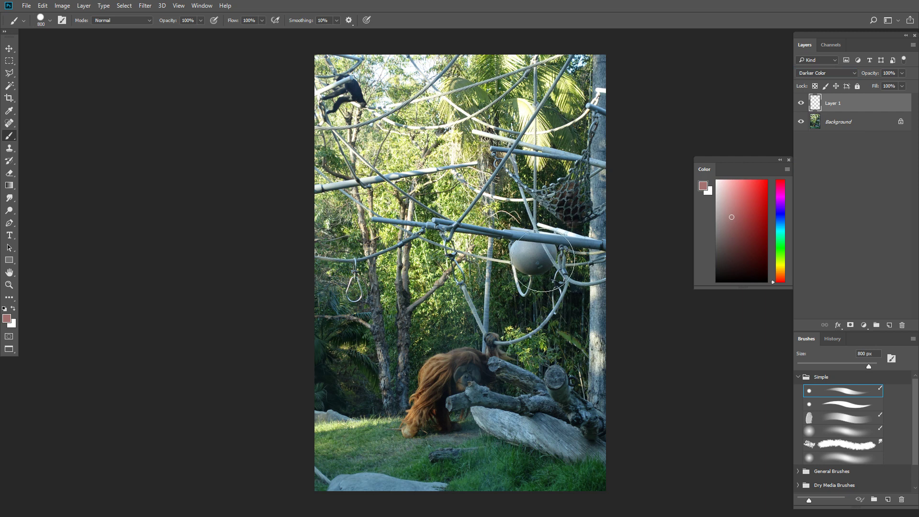
Test muted red and bright red strokes across the ropes and trees in Darker Color mode, and undo them
{"action": "mouse_move", "coordinate": [526, 268]}
{"action": "left_mouse_down"}
{"action": "mouse_move", "coordinate": [586, 254]}
{"action": "mouse_move", "coordinate": [599, 159]}
{"action": "mouse_move", "coordinate": [376, 276]}
{"action": "left_mouse_up"}
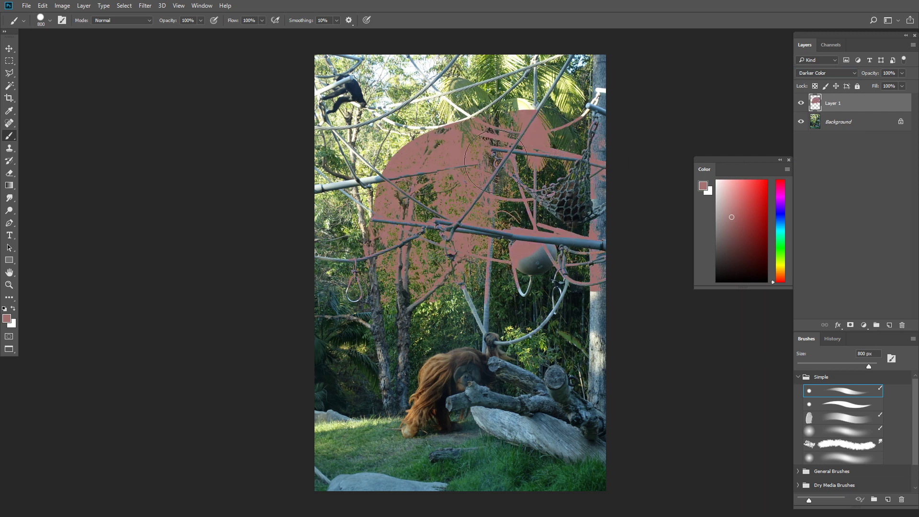
{"action": "key", "text": "ctrl+z"}
{"action": "left_click_drag", "start_coordinate": [757, 223], "coordinate": [766, 180]}
{"action": "mouse_move", "coordinate": [476, 285]}
{"action": "left_mouse_down"}
{"action": "mouse_move", "coordinate": [575, 201]}
{"action": "mouse_move", "coordinate": [512, 222]}
{"action": "left_mouse_up"}
{"action": "key", "text": "ctrl+z"}
{"action": "mouse_move", "coordinate": [733, 198]}
{"action": "left_mouse_down"}
{"action": "mouse_move", "coordinate": [727, 184]}
{"action": "mouse_move", "coordinate": [738, 191]}
{"action": "mouse_move", "coordinate": [796, 172]}
{"action": "left_mouse_up"}
Set the photo's paint layer to Lighter Color and test bright red strokes around the ball, undoing each one
{"action": "left_click", "coordinate": [826, 77]}
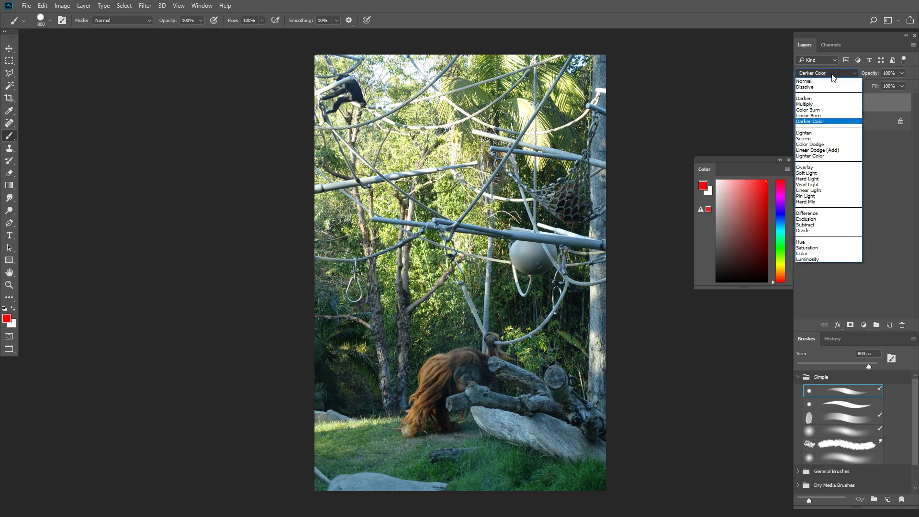
{"action": "left_click", "coordinate": [827, 156]}
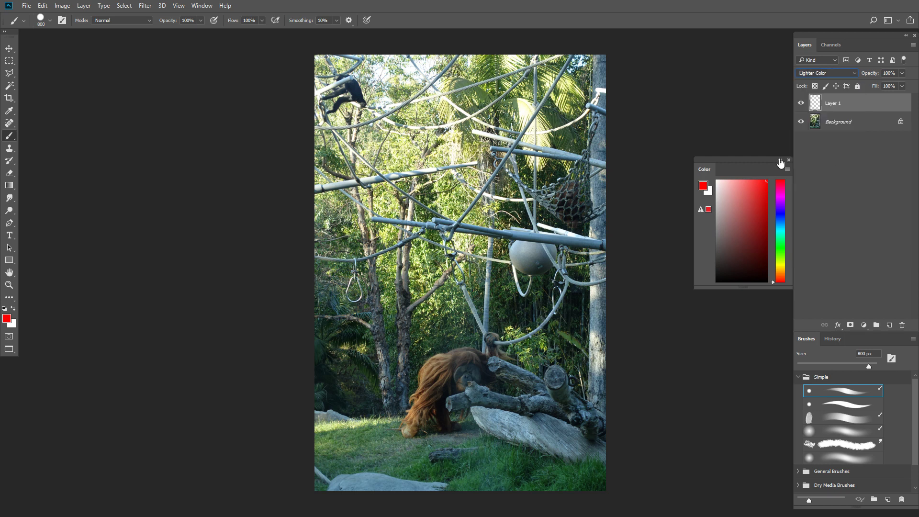
{"action": "left_click_drag", "start_coordinate": [529, 274], "coordinate": [621, 253]}
{"action": "key", "text": "ctrl+z"}
{"action": "left_click_drag", "start_coordinate": [540, 279], "coordinate": [528, 292]}
{"action": "key", "text": "ctrl+z"}
{"action": "mouse_move", "coordinate": [535, 271]}
{"action": "left_mouse_down"}
{"action": "mouse_move", "coordinate": [562, 257]}
{"action": "mouse_move", "coordinate": [528, 273]}
{"action": "mouse_move", "coordinate": [566, 268]}
{"action": "mouse_move", "coordinate": [527, 279]}
{"action": "left_mouse_up"}
{"action": "key", "text": "ctrl+z"}
Test dark red strokes over the shadowed foliage below the hanging ball in Lighter Color mode, and undo them
{"action": "left_click", "coordinate": [766, 220]}
{"action": "key", "text": "ctrl+z"}
{"action": "left_click", "coordinate": [767, 248]}
{"action": "left_click_drag", "start_coordinate": [595, 277], "coordinate": [550, 276]}
{"action": "key", "text": "ctrl+z"}
{"action": "left_click", "coordinate": [765, 251]}
{"action": "mouse_move", "coordinate": [558, 287]}
{"action": "left_mouse_down"}
{"action": "mouse_move", "coordinate": [523, 287]}
{"action": "mouse_move", "coordinate": [557, 305]}
{"action": "left_mouse_up"}
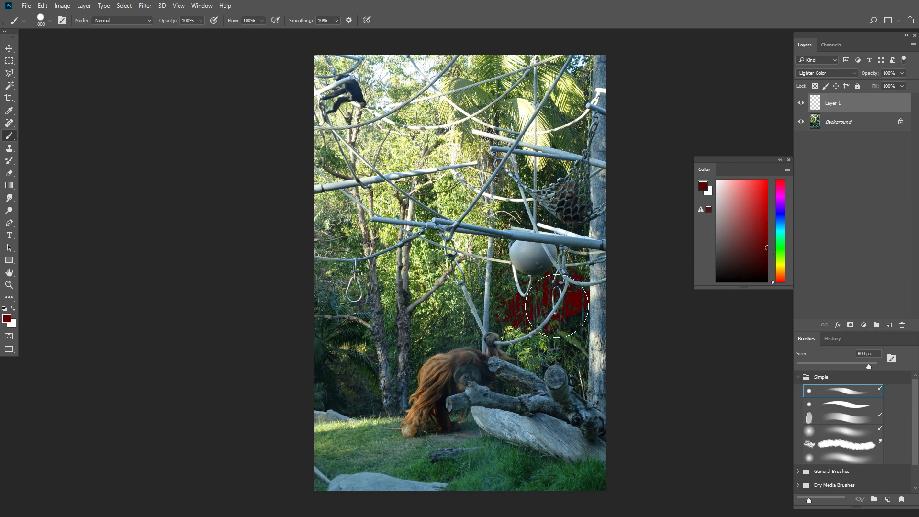
{"action": "key", "text": "ctrl+z"}
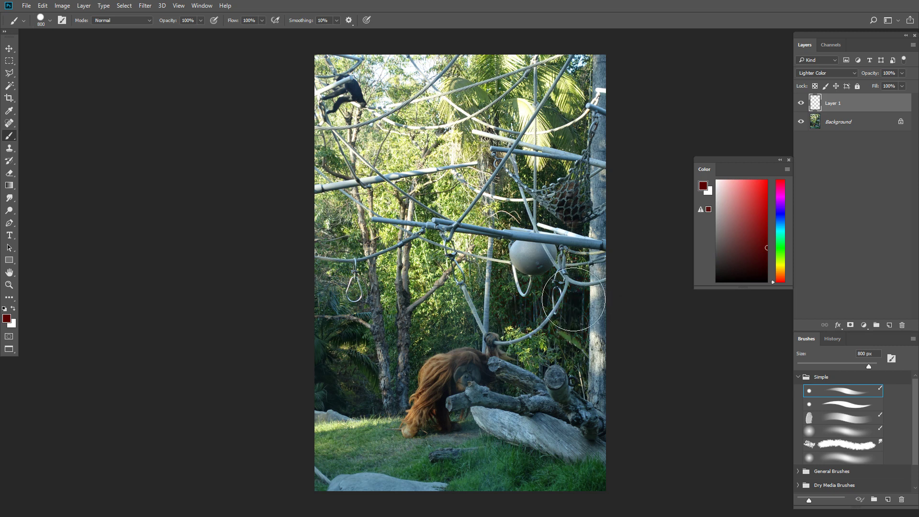
{"action": "left_click_drag", "start_coordinate": [594, 298], "coordinate": [532, 303]}
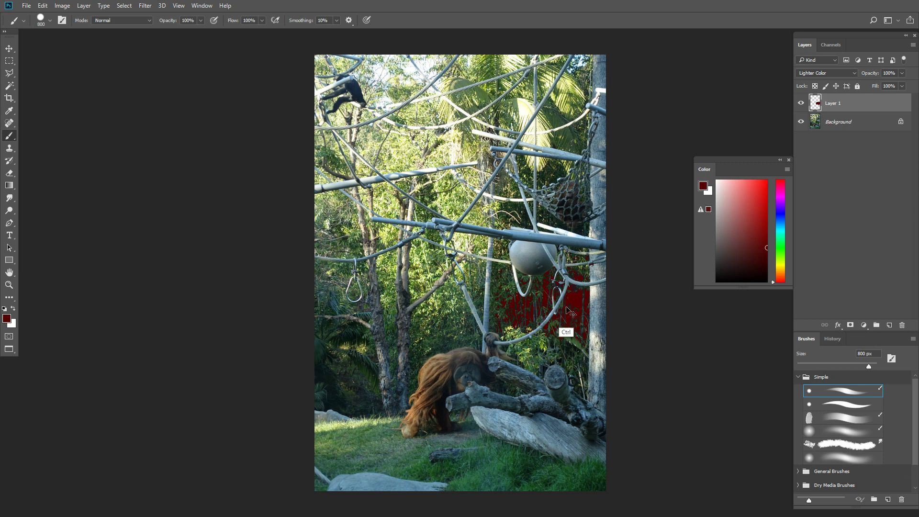
{"action": "key", "text": "ctrl+z"}
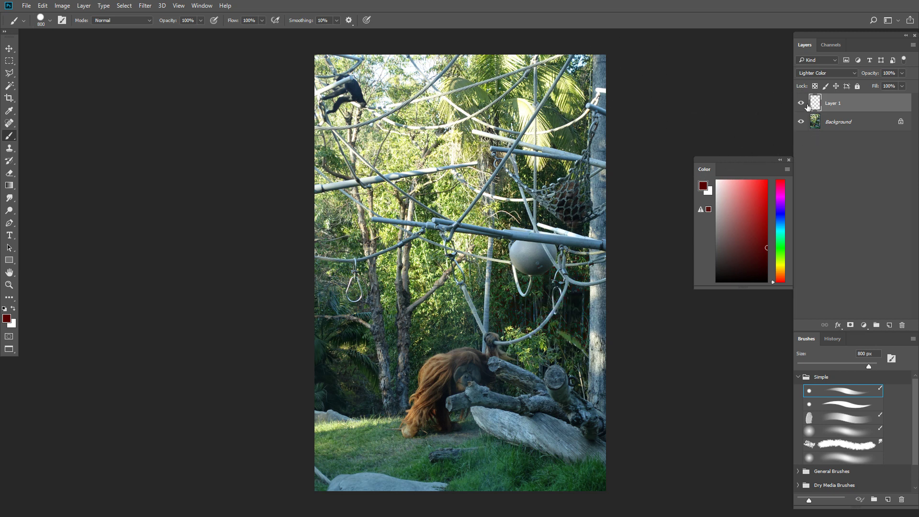
Return to the blank document, reduce the brush size to 30 px and choose a dark grey foreground colour
{"action": "left_click", "coordinate": [825, 73]}
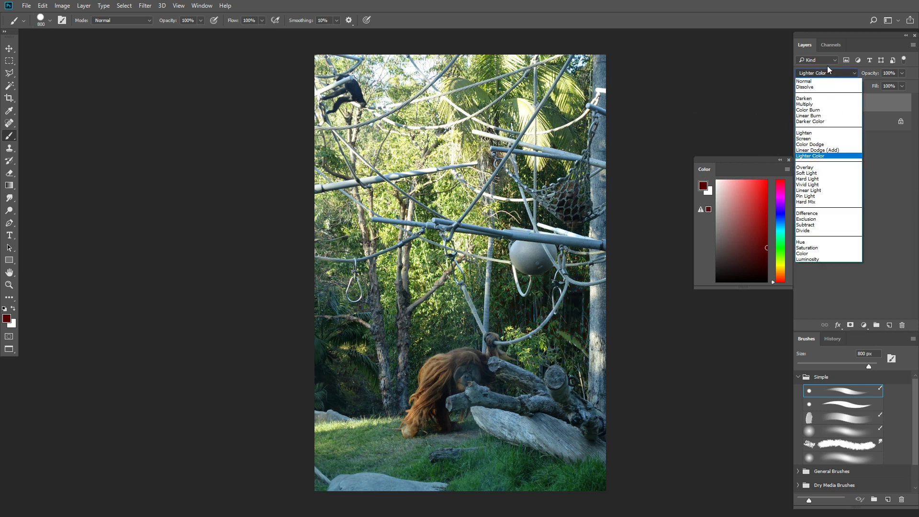
{"action": "left_click", "coordinate": [813, 104]}
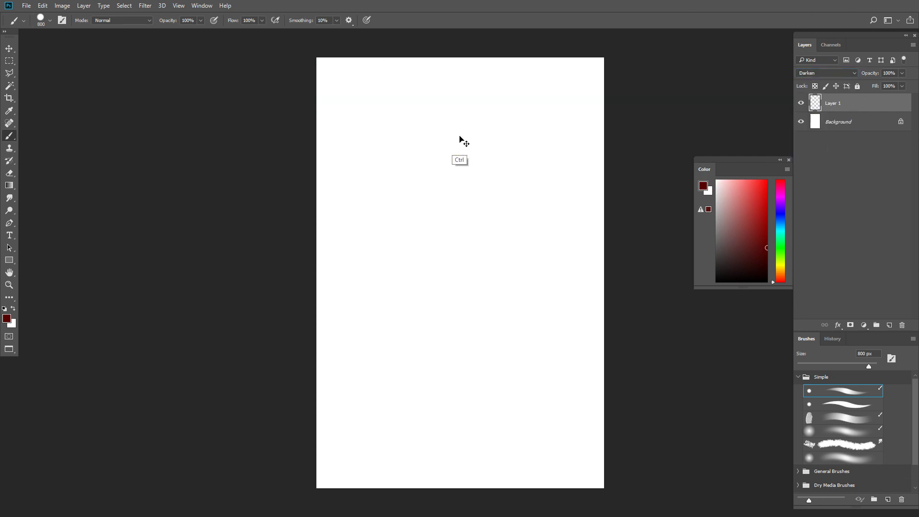
{"action": "key", "text": "bracketleft"}
{"action": "key", "text": "bracketleft"}
{"action": "key", "text": "bracketleft"}
{"action": "key", "text": "bracketleft"}
{"action": "key", "text": "bracketleft"}
{"action": "key", "text": "bracketleft"}
{"action": "key", "text": "bracketleft"}
{"action": "key", "text": "bracketleft"}
{"action": "key", "text": "bracketleft"}
{"action": "key", "text": "bracketleft"}
{"action": "key", "text": "bracketleft"}
{"action": "key", "text": "bracketleft"}
{"action": "key", "text": "bracketleft"}
{"action": "key", "text": "bracketleft"}
{"action": "key", "text": "bracketleft"}
{"action": "key", "text": "bracketleft"}
{"action": "key", "text": "bracketleft"}
{"action": "key", "text": "bracketleft"}
{"action": "key", "text": "bracketleft"}
{"action": "key", "text": "bracketleft"}
{"action": "mouse_move", "coordinate": [750, 228]}
{"action": "left_mouse_down"}
{"action": "mouse_move", "coordinate": [740, 255]}
{"action": "mouse_move", "coordinate": [710, 256]}
{"action": "left_mouse_up"}
Set the upper layer to Multiply and reduce the brush size to 9 px, undoing the dark test strokes
{"action": "left_click", "coordinate": [827, 73]}
{"action": "left_click", "coordinate": [826, 104]}
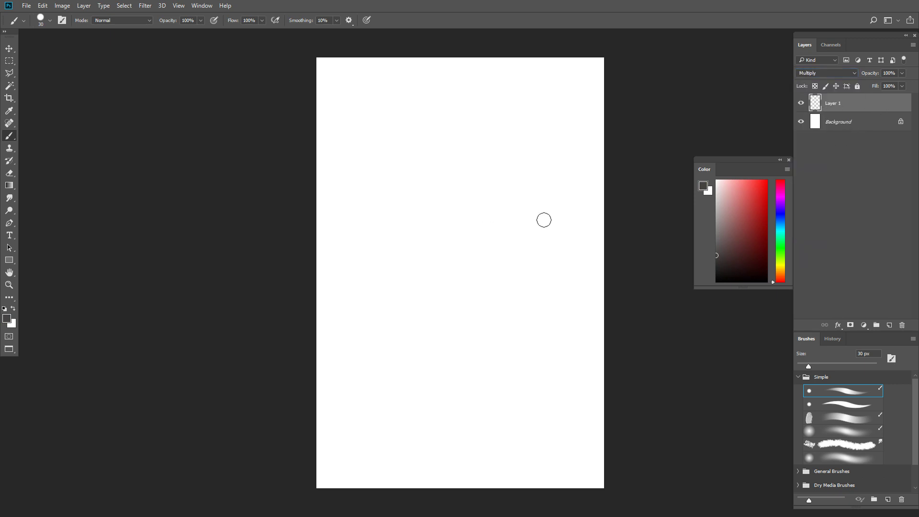
{"action": "left_click", "coordinate": [717, 265]}
{"action": "left_click_drag", "start_coordinate": [452, 190], "coordinate": [489, 353]}
{"action": "key", "text": "ctrl+z"}
{"action": "key", "text": "bracketleft"}
{"action": "key", "text": "bracketleft"}
{"action": "key", "text": "bracketleft"}
{"action": "mouse_move", "coordinate": [456, 161]}
{"action": "left_mouse_down"}
{"action": "mouse_move", "coordinate": [467, 246]}
{"action": "mouse_move", "coordinate": [471, 273]}
{"action": "left_mouse_up"}
{"action": "key", "text": "ctrl+z"}
Fill the Multiply layer with light grey and refill it with pure white
{"action": "left_click", "coordinate": [717, 193]}
{"action": "key", "text": "alt+BackSpace"}
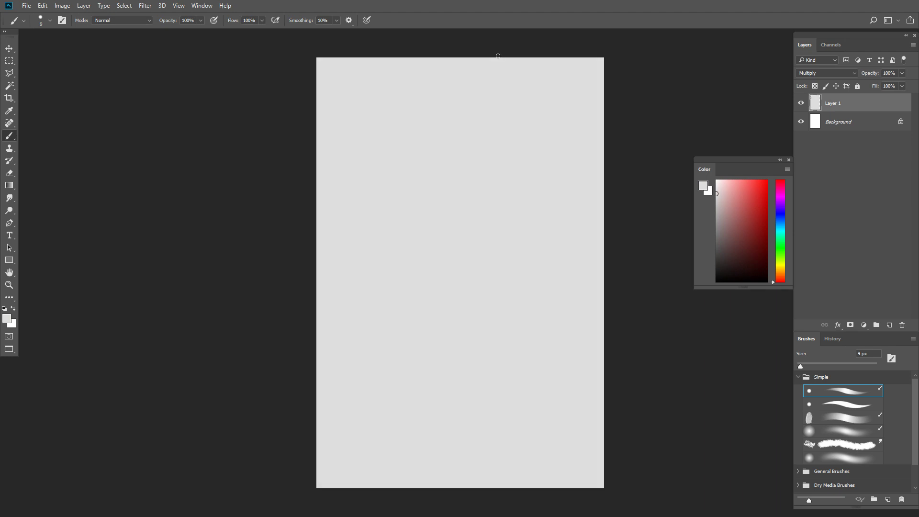
{"action": "left_click_drag", "start_coordinate": [719, 214], "coordinate": [702, 168]}
{"action": "key", "text": "alt+BackSpace"}
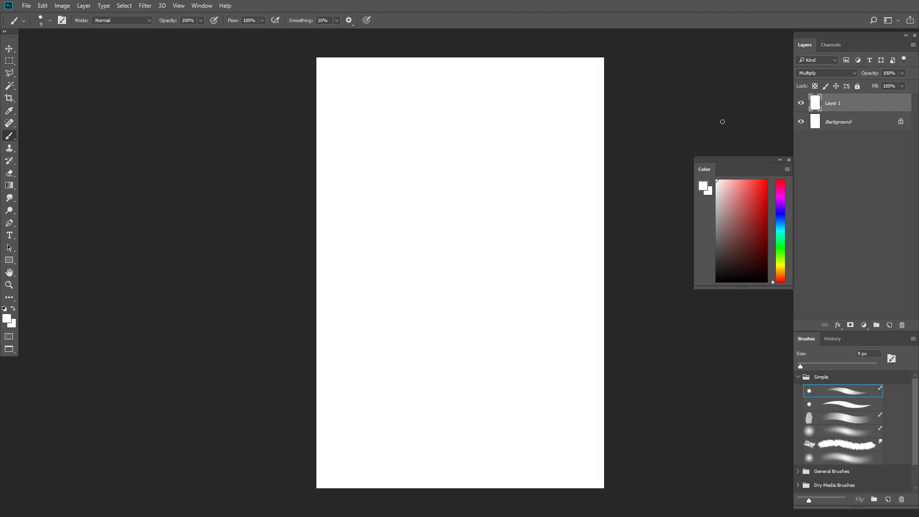
Sketch a simple face on the white Multiply layer in dark grey, with a head outline, slanted brows, eyes and a smile
{"action": "left_click_drag", "start_coordinate": [729, 241], "coordinate": [692, 261]}
{"action": "left_click_drag", "start_coordinate": [380, 170], "coordinate": [449, 263]}
{"action": "left_click_drag", "start_coordinate": [408, 184], "coordinate": [435, 154]}
{"action": "mouse_move", "coordinate": [427, 154]}
{"action": "left_mouse_down"}
{"action": "mouse_move", "coordinate": [451, 138]}
{"action": "mouse_move", "coordinate": [484, 132]}
{"action": "mouse_move", "coordinate": [544, 141]}
{"action": "mouse_move", "coordinate": [583, 249]}
{"action": "mouse_move", "coordinate": [570, 309]}
{"action": "left_mouse_up"}
{"action": "mouse_move", "coordinate": [548, 196]}
{"action": "left_mouse_down"}
{"action": "mouse_move", "coordinate": [483, 256]}
{"action": "mouse_move", "coordinate": [510, 262]}
{"action": "left_mouse_up"}
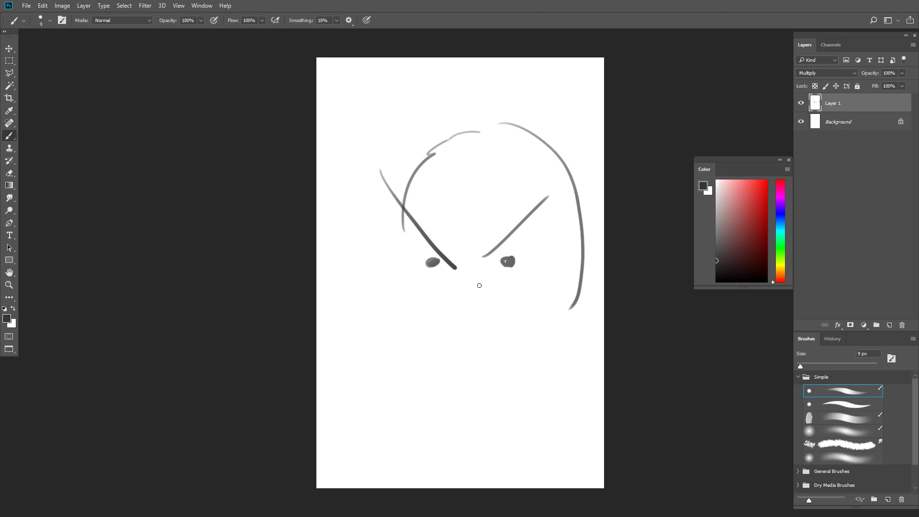
{"action": "mouse_move", "coordinate": [444, 310]}
{"action": "left_mouse_down"}
{"action": "mouse_move", "coordinate": [516, 317]}
{"action": "mouse_move", "coordinate": [476, 338]}
{"action": "left_mouse_up"}
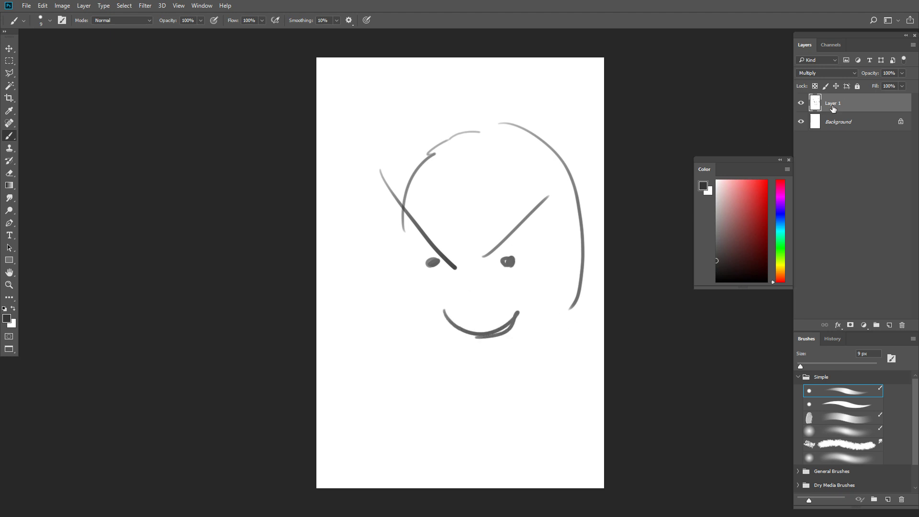
Toggle the sketch layer off and on, and set its blend mode to Normal
{"action": "left_click", "coordinate": [801, 103]}
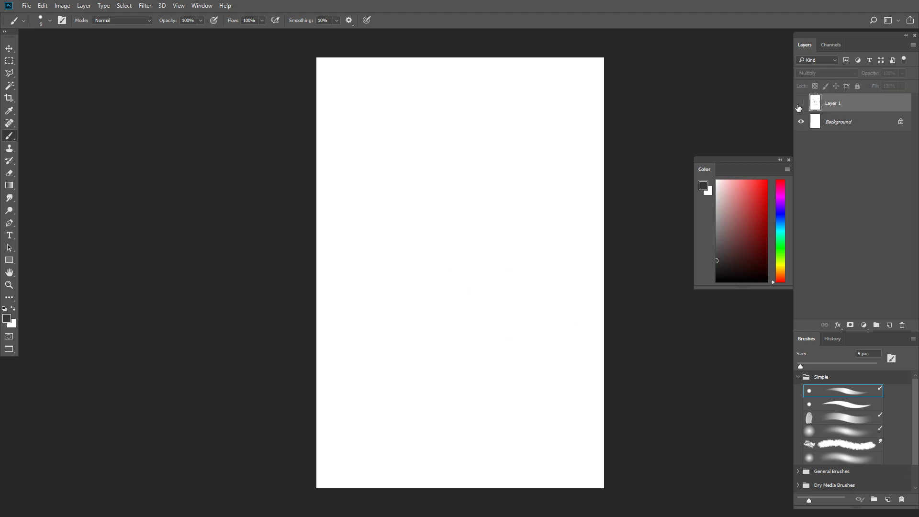
{"action": "left_click", "coordinate": [802, 103]}
{"action": "left_click", "coordinate": [819, 75]}
{"action": "left_click", "coordinate": [820, 80]}
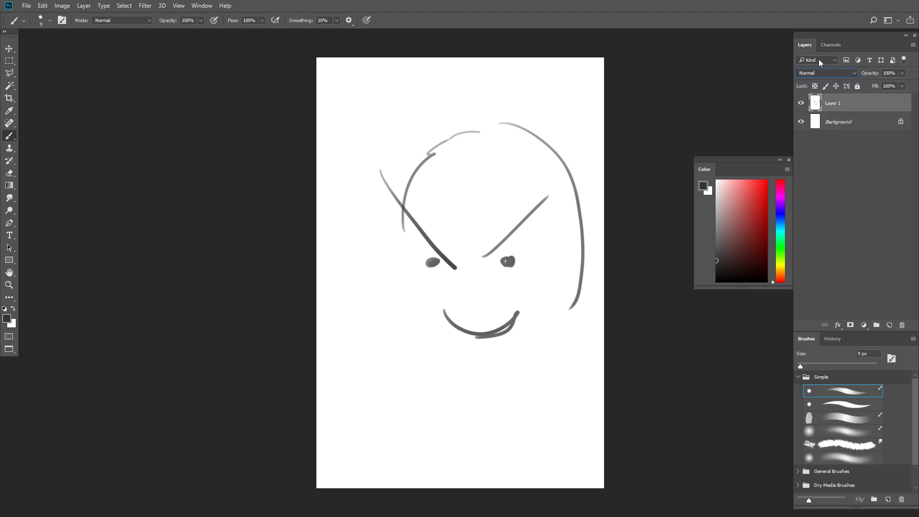
Hide the sketch layer and fill the Background layer with dark red
{"action": "left_click", "coordinate": [826, 125]}
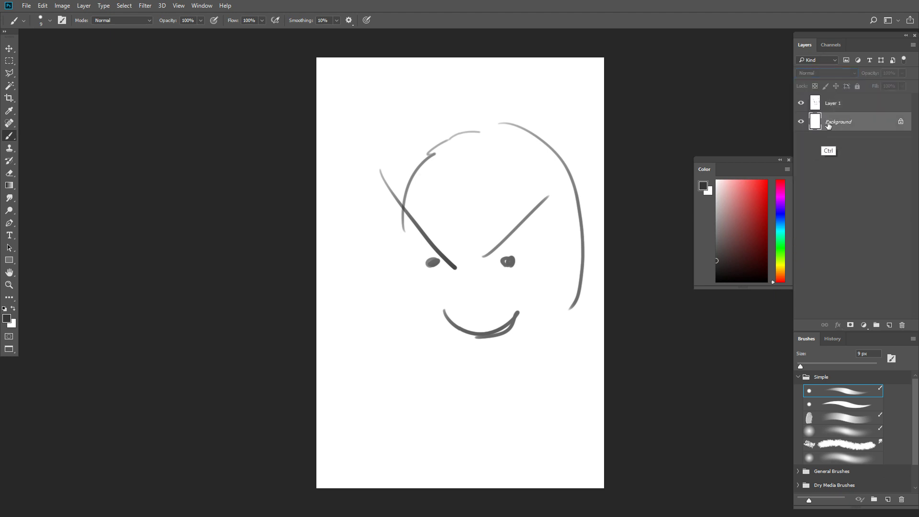
{"action": "left_click", "coordinate": [801, 103]}
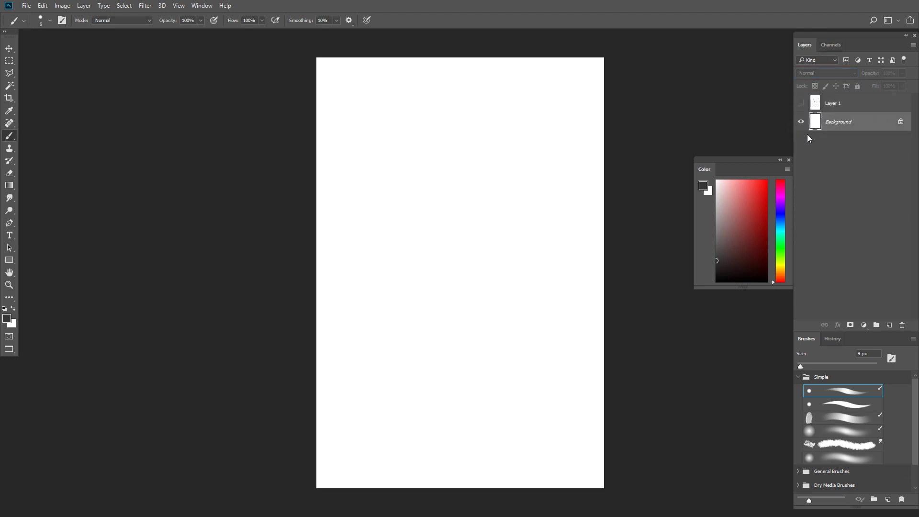
{"action": "left_click", "coordinate": [750, 238]}
{"action": "key", "text": "alt+BackSpace"}
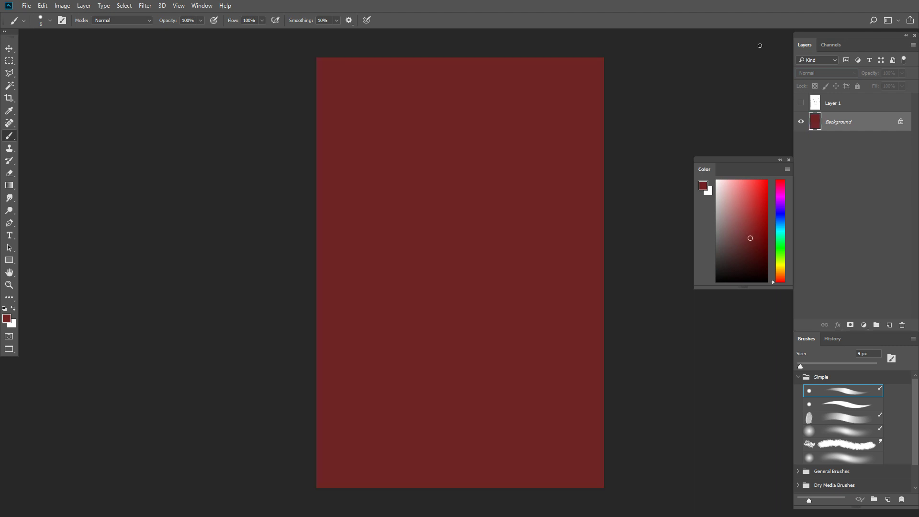
Show the sketch layer again and set its blend mode to Multiply
{"action": "left_click", "coordinate": [814, 104]}
{"action": "left_click", "coordinate": [802, 103]}
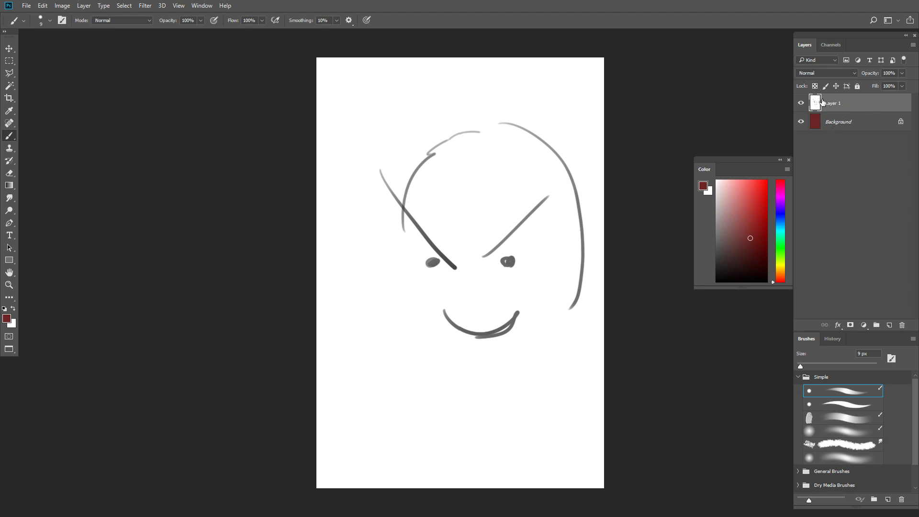
{"action": "left_click", "coordinate": [823, 73]}
{"action": "left_click", "coordinate": [814, 101]}
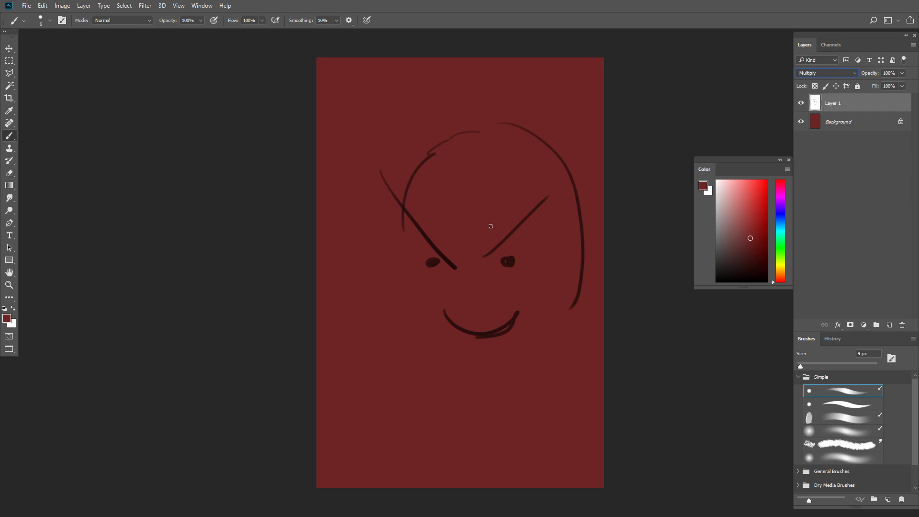
Test grey and light grey strokes over the face on the Multiply layer, enlarging the brush to 80 px, and undo them
{"action": "key", "text": "bracketright"}
{"action": "key", "text": "bracketright"}
{"action": "key", "text": "bracketright"}
{"action": "key", "text": "bracketright"}
{"action": "key", "text": "bracketright"}
{"action": "left_click", "coordinate": [720, 228]}
{"action": "mouse_move", "coordinate": [479, 254]}
{"action": "left_mouse_down"}
{"action": "mouse_move", "coordinate": [505, 171]}
{"action": "mouse_move", "coordinate": [559, 280]}
{"action": "left_mouse_up"}
{"action": "key", "text": "ctrl+z"}
{"action": "key", "text": "bracketright"}
{"action": "key", "text": "bracketright"}
{"action": "left_click_drag", "start_coordinate": [725, 206], "coordinate": [716, 199]}
{"action": "mouse_move", "coordinate": [460, 212]}
{"action": "left_mouse_down"}
{"action": "mouse_move", "coordinate": [577, 252]}
{"action": "mouse_move", "coordinate": [569, 228]}
{"action": "left_mouse_up"}
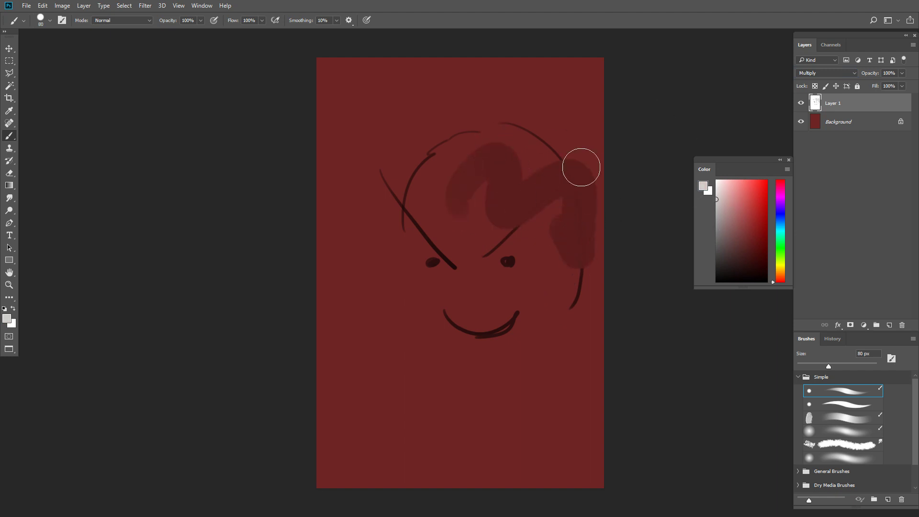
{"action": "key", "text": "ctrl+z"}
Enlarge the brush to 125 px and test light grey and near-white strokes over the face, undoing each one
{"action": "key", "text": "bracketright"}
{"action": "key", "text": "bracketright"}
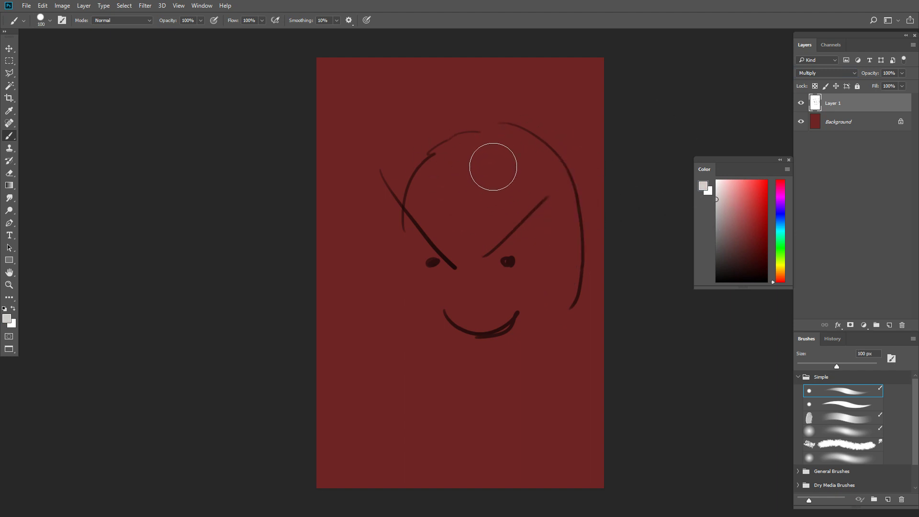
{"action": "key", "text": "bracketright"}
{"action": "left_click_drag", "start_coordinate": [500, 135], "coordinate": [549, 151]}
{"action": "key", "text": "ctrl+z"}
{"action": "left_click", "coordinate": [717, 186]}
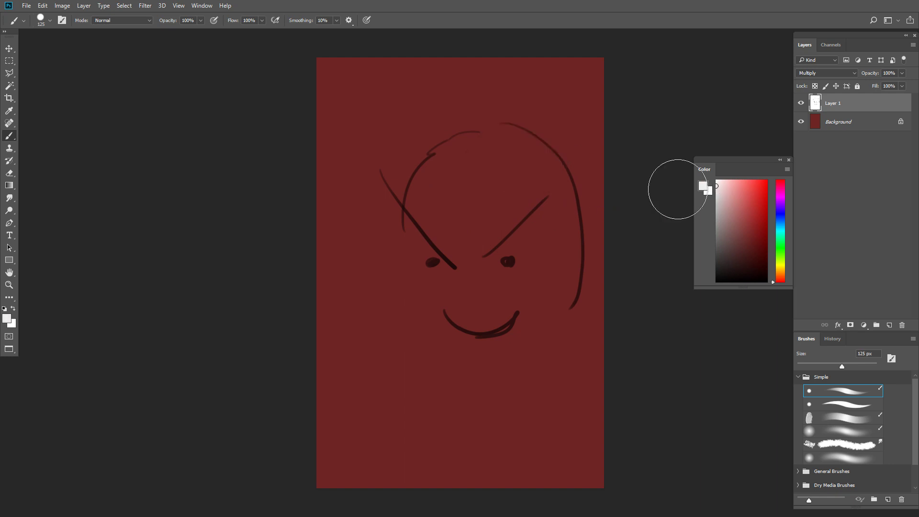
{"action": "mouse_move", "coordinate": [474, 143]}
{"action": "left_mouse_down"}
{"action": "mouse_move", "coordinate": [544, 133]}
{"action": "mouse_move", "coordinate": [576, 246]}
{"action": "mouse_move", "coordinate": [405, 183]}
{"action": "mouse_move", "coordinate": [483, 138]}
{"action": "mouse_move", "coordinate": [478, 160]}
{"action": "left_mouse_up"}
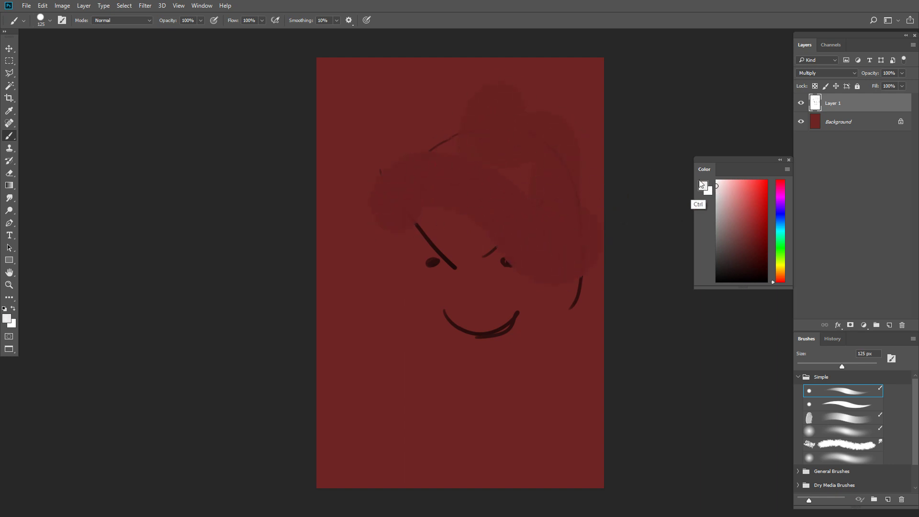
{"action": "key", "text": "ctrl+z"}
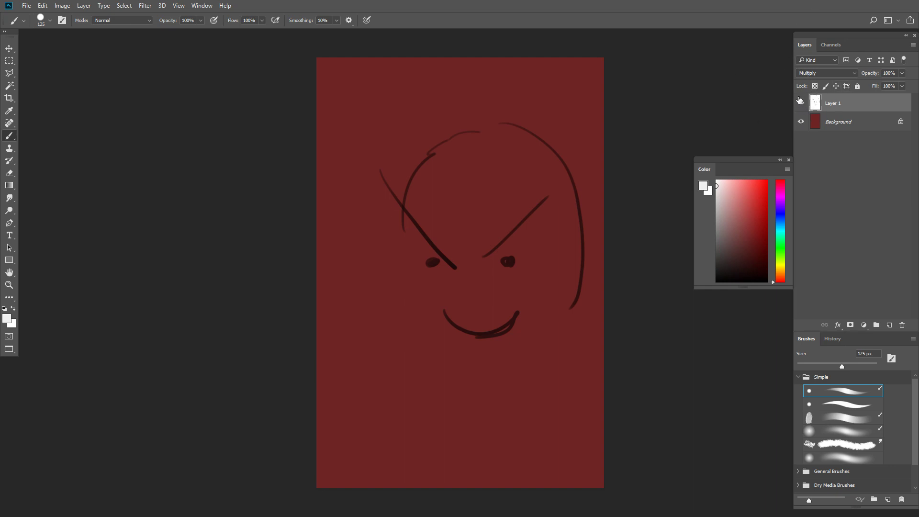
Invert the sketch layer's colours and change its blend mode to Screen
{"action": "key", "text": "ctrl+i"}
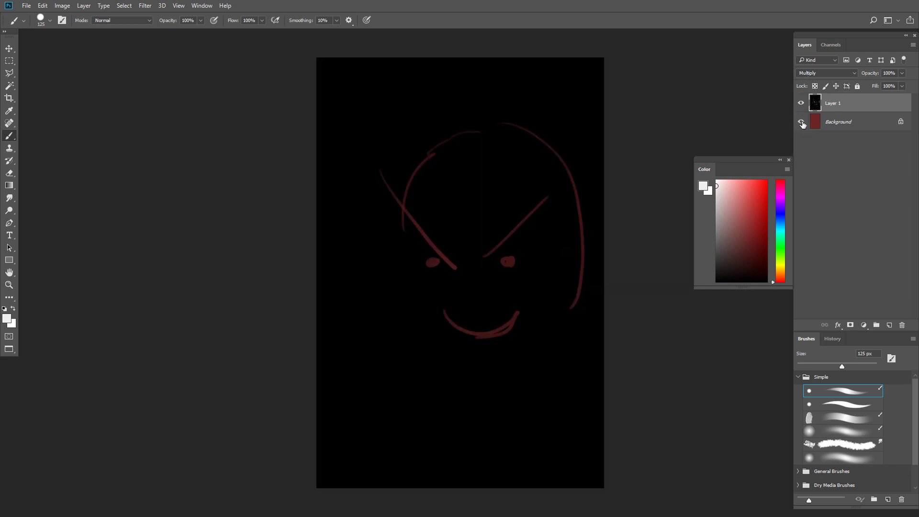
{"action": "left_click", "coordinate": [816, 123]}
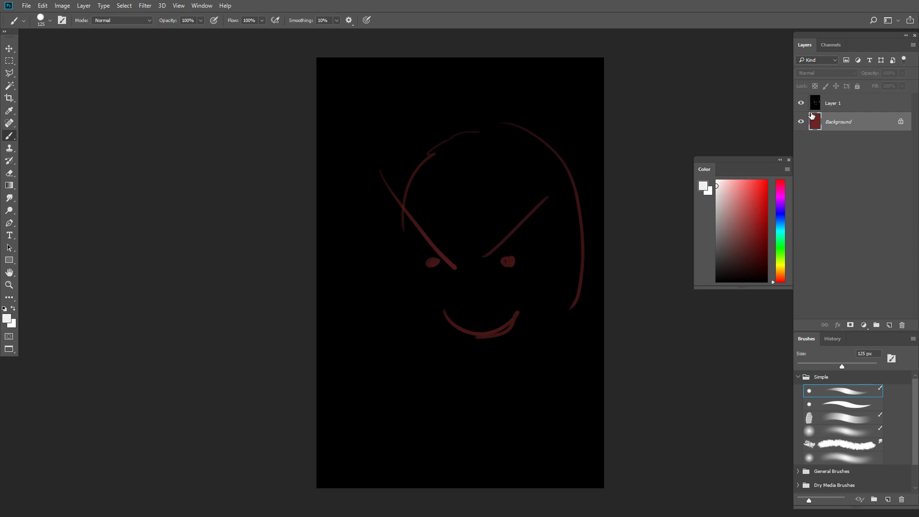
{"action": "left_click", "coordinate": [818, 104]}
{"action": "left_click", "coordinate": [835, 78]}
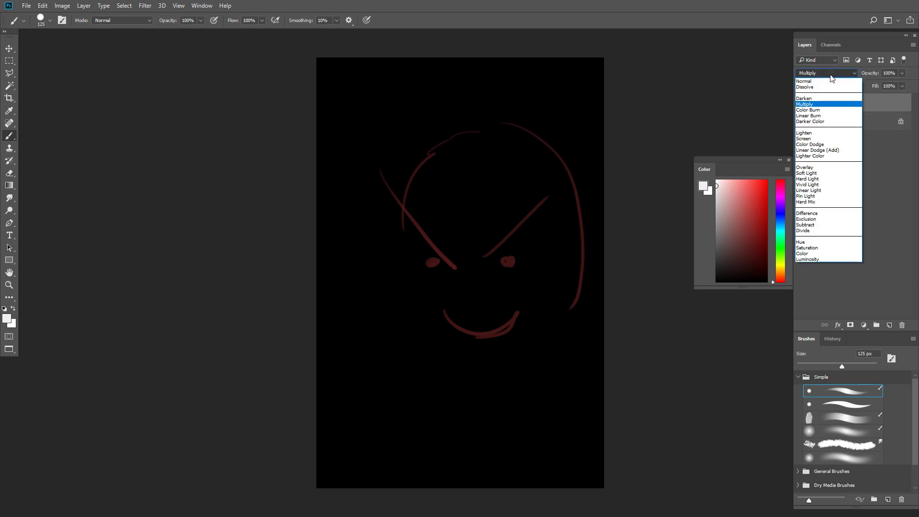
{"action": "left_click", "coordinate": [814, 139]}
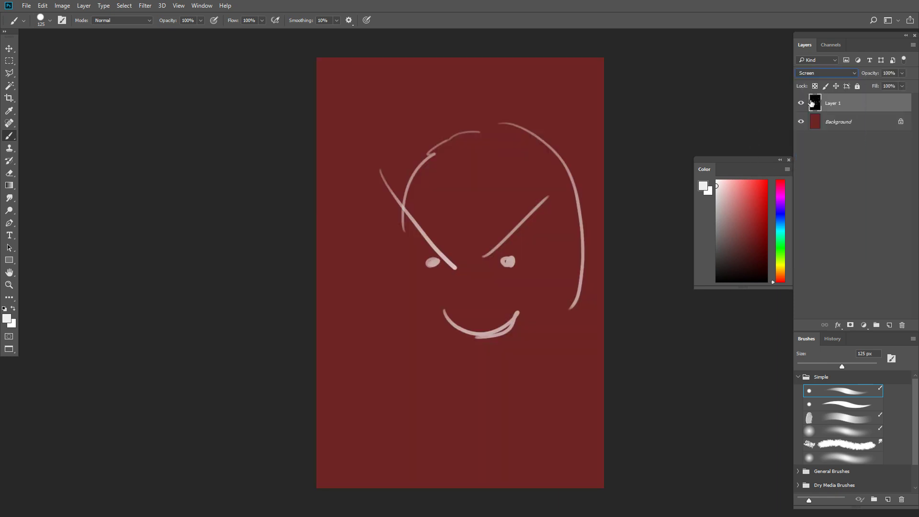
Invert the Screen layer back to dark lines on white, and toggle its visibility off and on
{"action": "key", "text": "ctrl+i"}
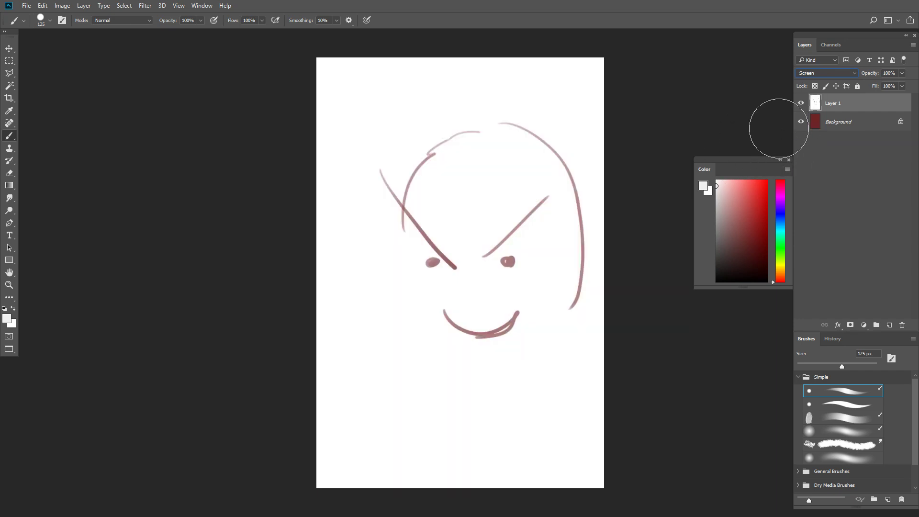
{"action": "left_click", "coordinate": [801, 106]}
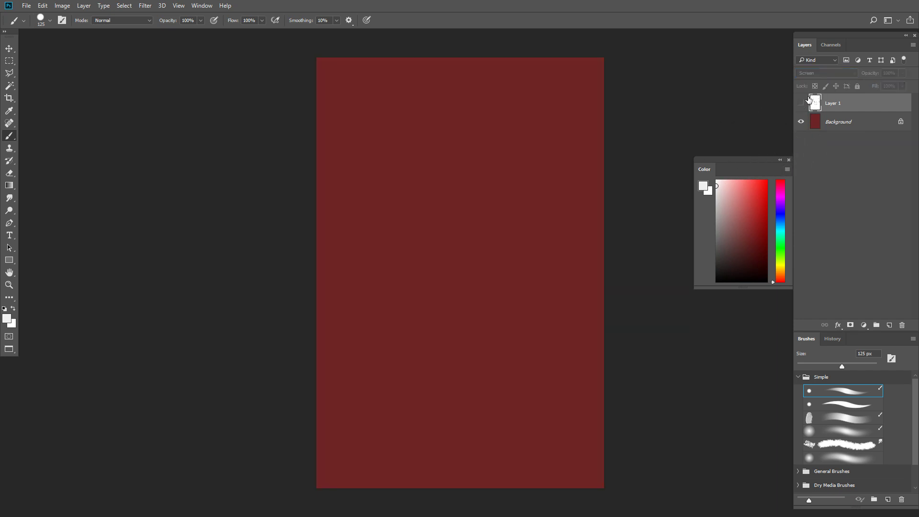
{"action": "left_click", "coordinate": [801, 104]}
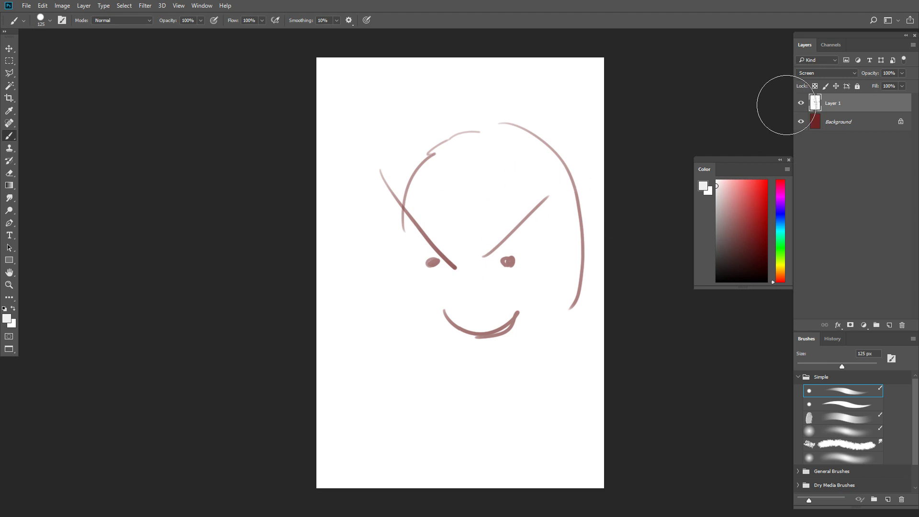
Paint a large black shape over the top of the head and compare it in Normal and Screen modes
{"action": "key", "text": "d"}
{"action": "mouse_move", "coordinate": [493, 222]}
{"action": "left_mouse_down"}
{"action": "mouse_move", "coordinate": [564, 197]}
{"action": "mouse_move", "coordinate": [527, 124]}
{"action": "mouse_move", "coordinate": [570, 225]}
{"action": "left_mouse_up"}
{"action": "left_click", "coordinate": [826, 74]}
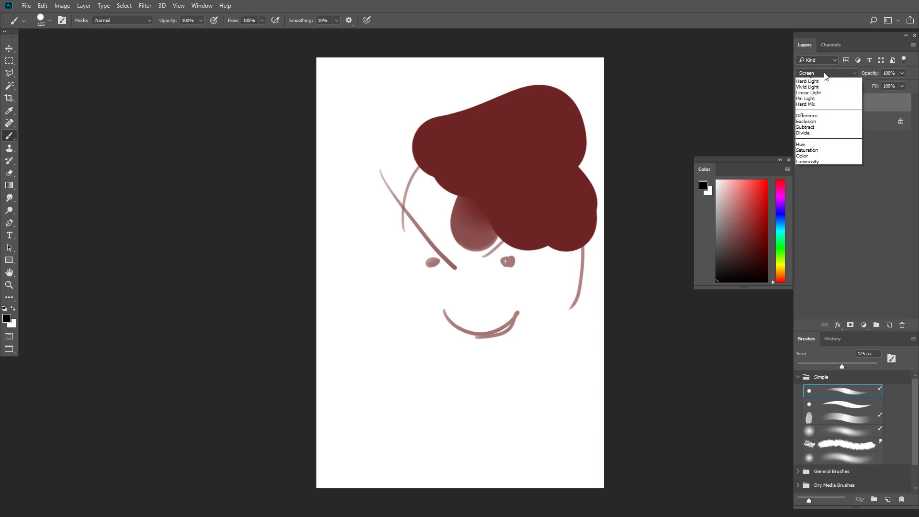
{"action": "scroll", "coordinate": [825, 76], "scroll_direction": "up", "scroll_amount": 3}
{"action": "left_click", "coordinate": [815, 85]}
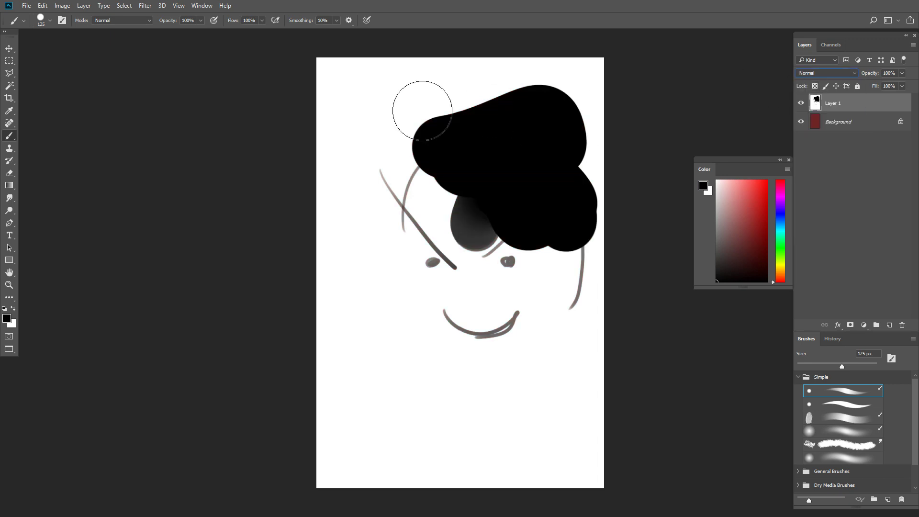
{"action": "left_click", "coordinate": [822, 77]}
{"action": "left_click", "coordinate": [815, 142]}
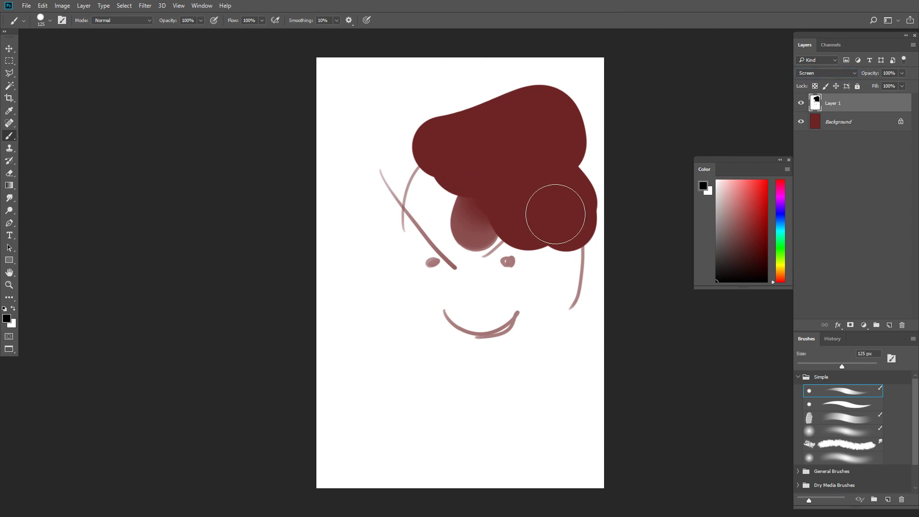
Reduce the brush size to 50 px and set the sketch layer's blend mode to Normal
{"action": "key", "text": "bracketleft"}
{"action": "key", "text": "bracketleft"}
{"action": "key", "text": "bracketleft"}
{"action": "key", "text": "bracketleft"}
{"action": "key", "text": "bracketleft"}
{"action": "key", "text": "bracketleft"}
{"action": "left_click", "coordinate": [815, 76]}
{"action": "left_click", "coordinate": [813, 81]}
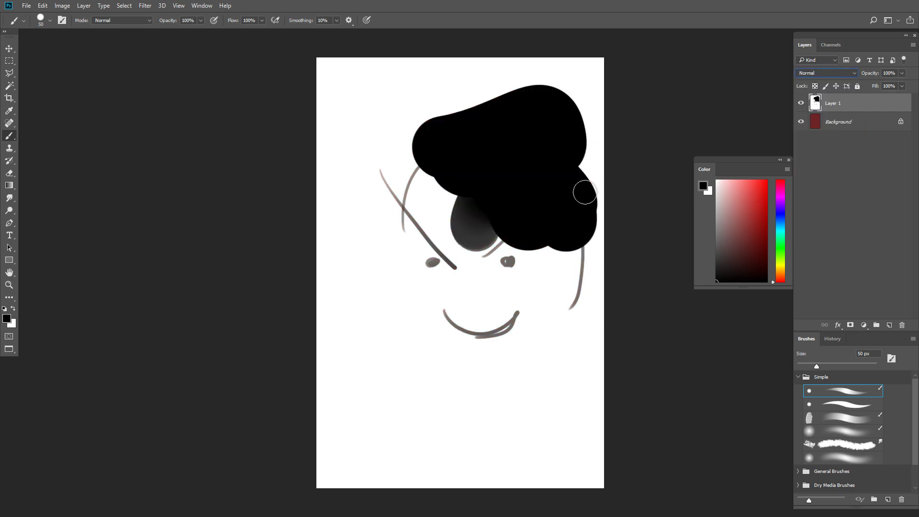
Draw the jawline and nose of the face in black with a 15 px brush
{"action": "key", "text": "bracketleft"}
{"action": "key", "text": "bracketleft"}
{"action": "key", "text": "bracketleft"}
{"action": "key", "text": "bracketleft"}
{"action": "key", "text": "bracketleft"}
{"action": "key", "text": "bracketleft"}
{"action": "key", "text": "bracketleft"}
{"action": "mouse_move", "coordinate": [406, 270]}
{"action": "left_mouse_down"}
{"action": "mouse_move", "coordinate": [459, 355]}
{"action": "mouse_move", "coordinate": [584, 295]}
{"action": "mouse_move", "coordinate": [459, 361]}
{"action": "left_mouse_up"}
{"action": "left_click_drag", "start_coordinate": [461, 247], "coordinate": [478, 307]}
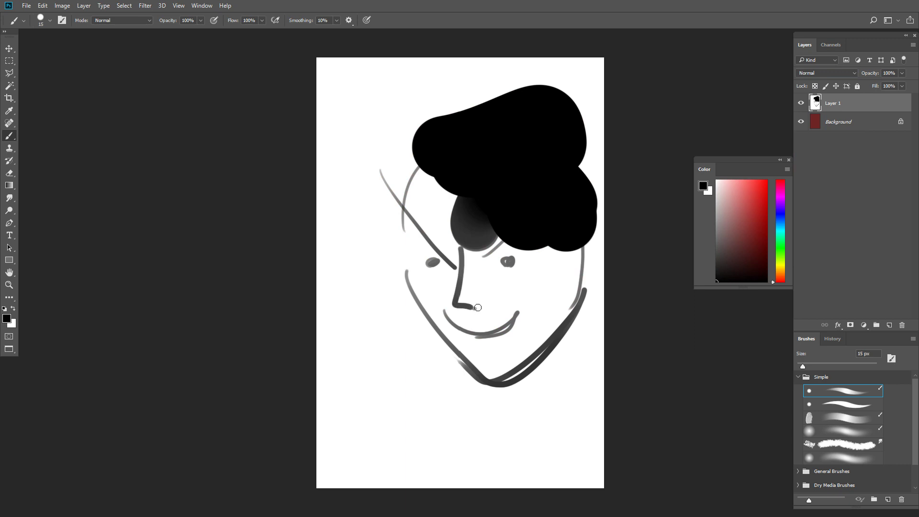
Set the sketch layer to Multiply and make the Background layer active
{"action": "left_click", "coordinate": [830, 75]}
{"action": "left_click", "coordinate": [822, 102]}
{"action": "left_click", "coordinate": [857, 122]}
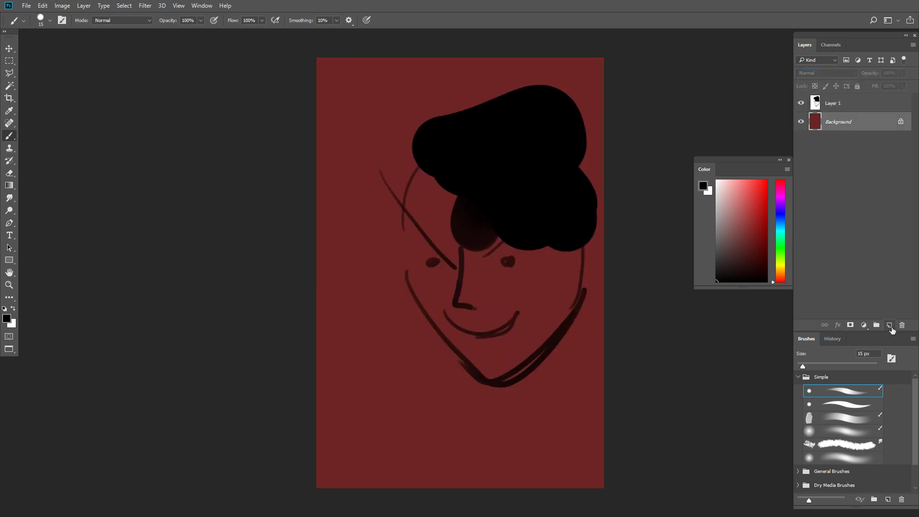
Set the brush to 25 px with a muted rose foreground colour and try to paint beneath the face sketch
{"action": "key", "text": "bracketright"}
{"action": "key", "text": "alt+s"}
{"action": "key", "text": "s"}
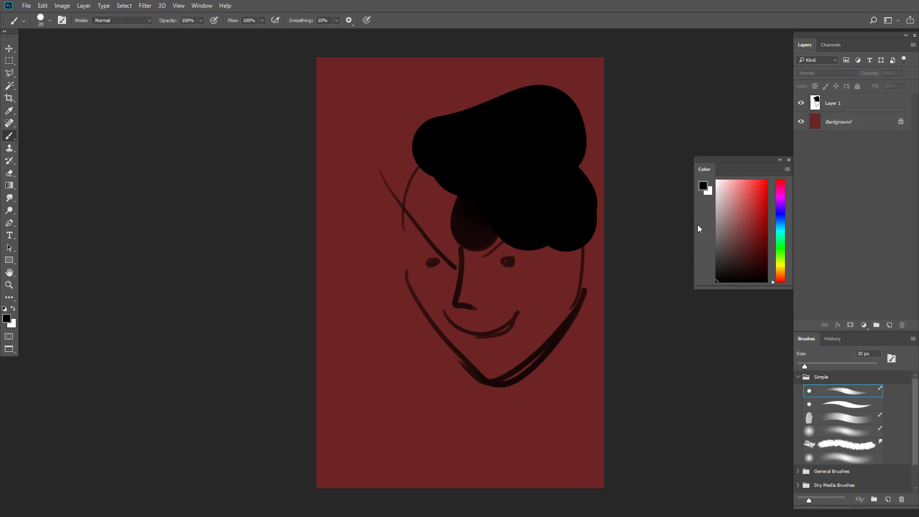
{"action": "left_click", "coordinate": [864, 133]}
{"action": "key", "text": "bracketright"}
{"action": "key", "text": "alt+s"}
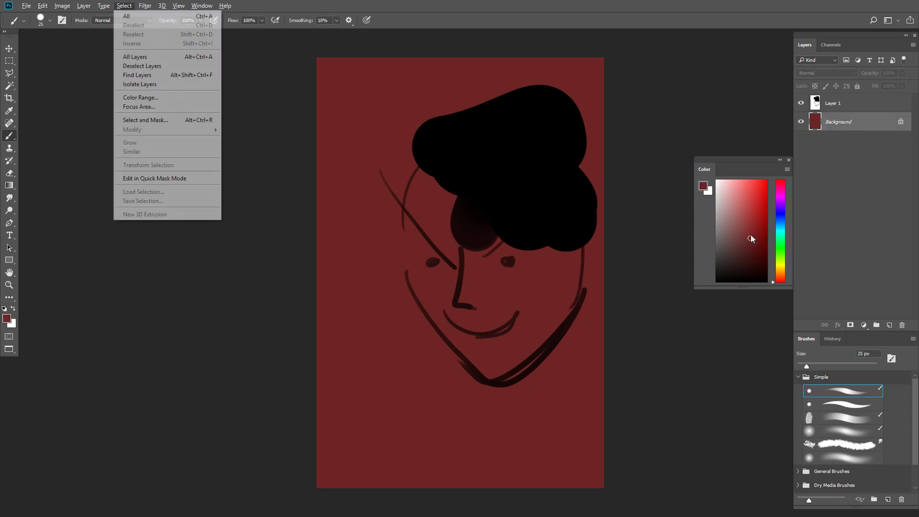
{"action": "key", "text": "s"}
{"action": "left_click_drag", "start_coordinate": [748, 226], "coordinate": [740, 224]}
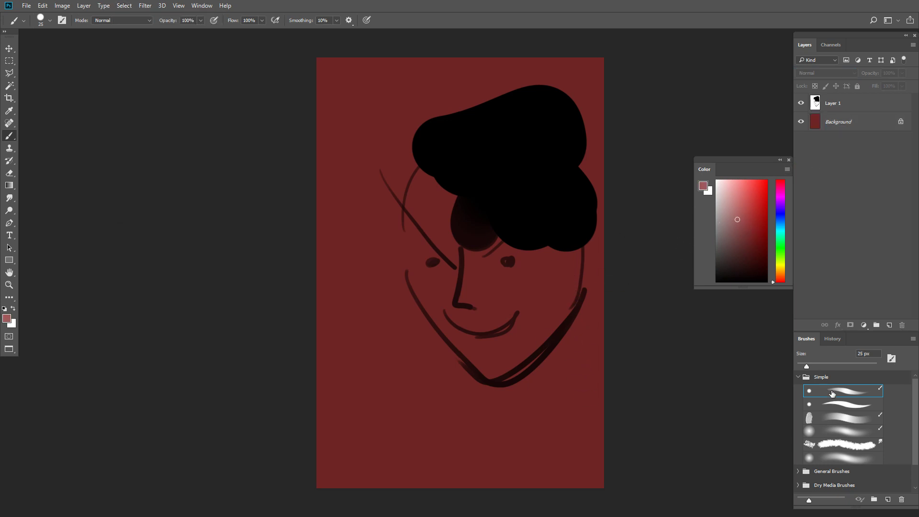
{"action": "left_click", "coordinate": [498, 307]}
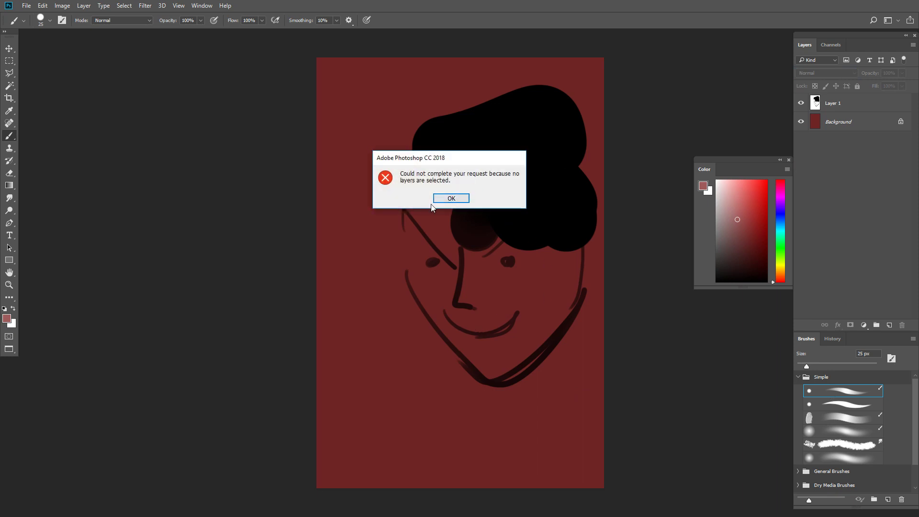
{"action": "left_click", "coordinate": [468, 199]}
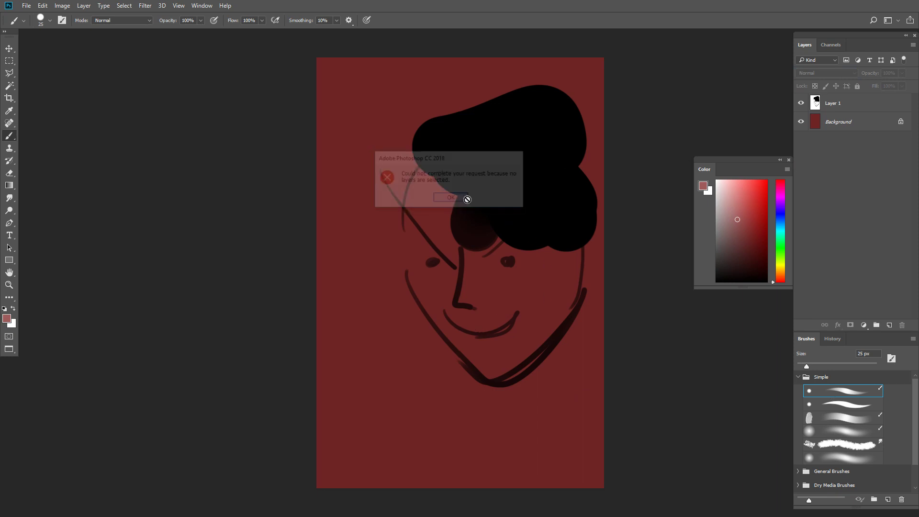
Paint the right side of the face in muted rose on the Background layer, enlarging the brush to 50 px
{"action": "left_click", "coordinate": [846, 124]}
{"action": "left_click_drag", "start_coordinate": [535, 313], "coordinate": [554, 294]}
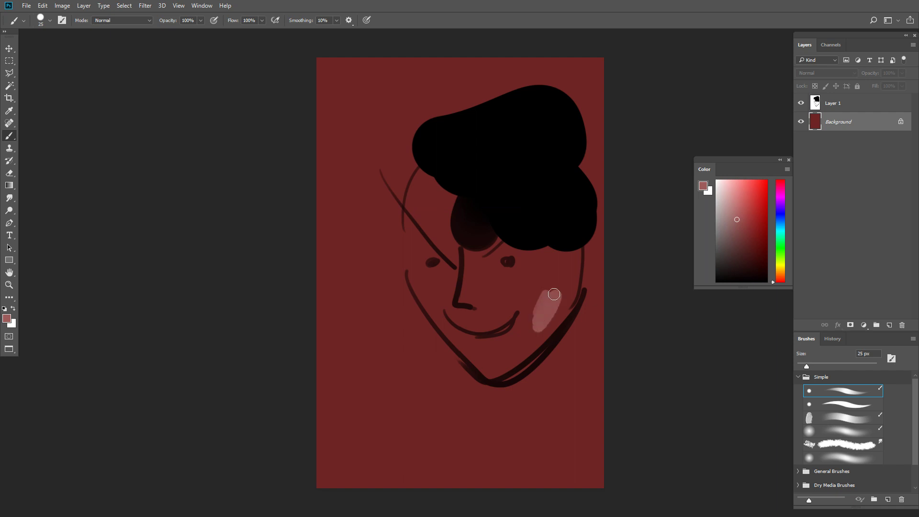
{"action": "key", "text": "bracketright"}
{"action": "key", "text": "bracketright"}
{"action": "key", "text": "bracketright"}
{"action": "mouse_move", "coordinate": [503, 364]}
{"action": "left_mouse_down"}
{"action": "mouse_move", "coordinate": [570, 242]}
{"action": "mouse_move", "coordinate": [561, 304]}
{"action": "mouse_move", "coordinate": [533, 337]}
{"action": "mouse_move", "coordinate": [572, 306]}
{"action": "mouse_move", "coordinate": [517, 367]}
{"action": "mouse_move", "coordinate": [581, 235]}
{"action": "mouse_move", "coordinate": [556, 266]}
{"action": "mouse_move", "coordinate": [558, 231]}
{"action": "mouse_move", "coordinate": [508, 370]}
{"action": "mouse_move", "coordinate": [538, 305]}
{"action": "mouse_move", "coordinate": [519, 249]}
{"action": "left_mouse_up"}
Lower the Multiply sketch layer's opacity to 64%
{"action": "left_click", "coordinate": [846, 102]}
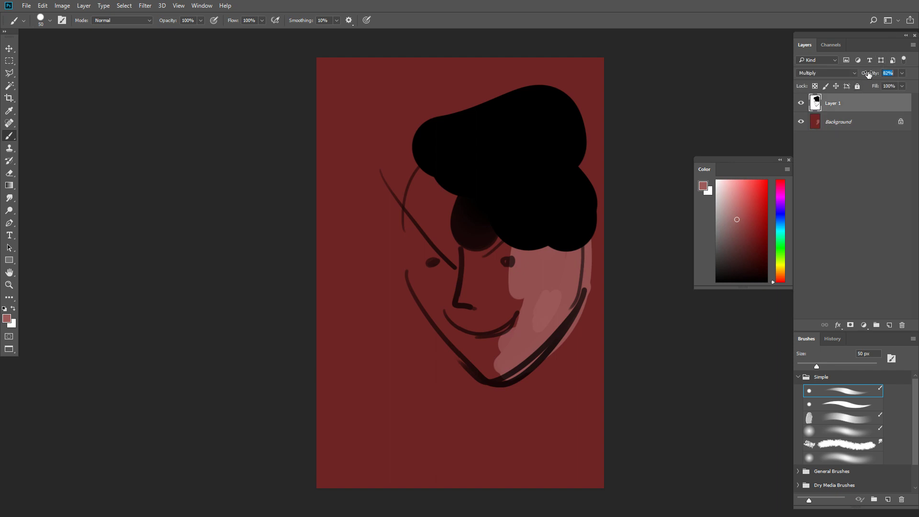
{"action": "left_click_drag", "start_coordinate": [871, 74], "coordinate": [865, 76]}
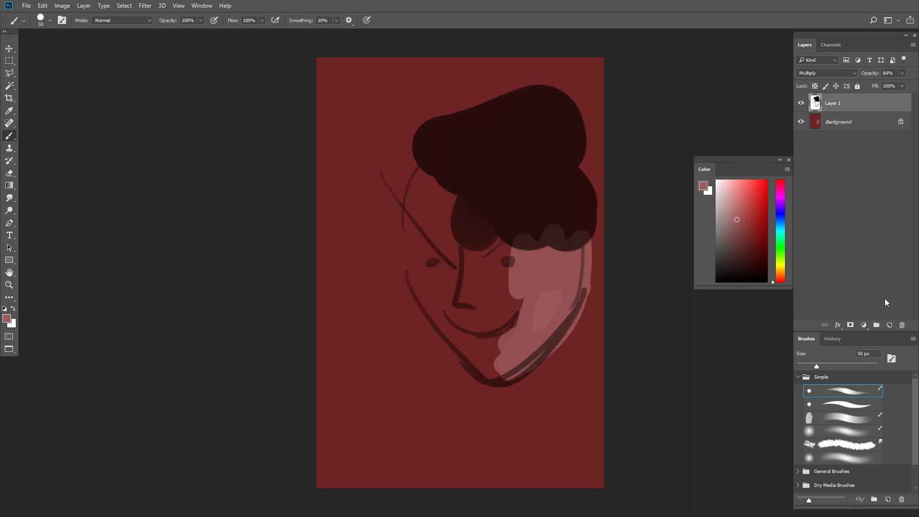
Try painting teal strokes along the left face outline on a new Normal layer above the Multiply sketch, and undo them
{"action": "left_click", "coordinate": [889, 326]}
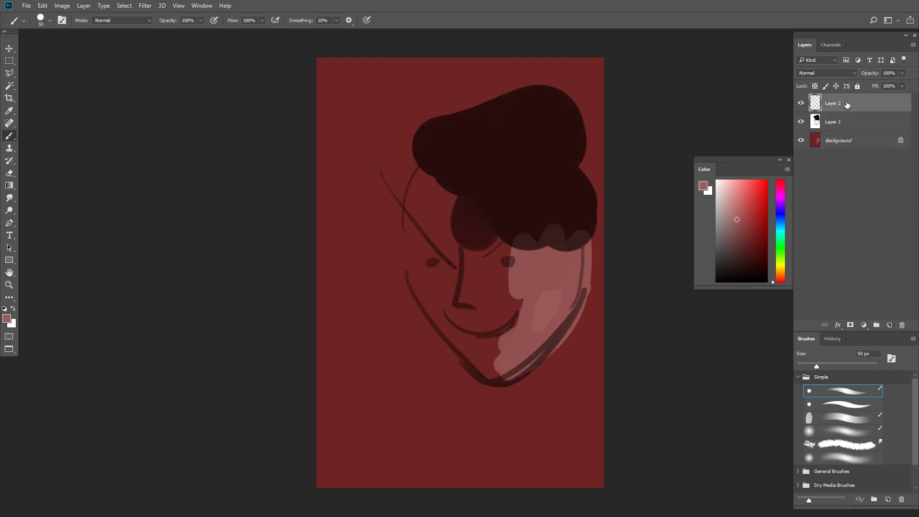
{"action": "left_click", "coordinate": [757, 236]}
{"action": "left_click", "coordinate": [781, 232]}
{"action": "mouse_move", "coordinate": [411, 228]}
{"action": "left_mouse_down"}
{"action": "mouse_move", "coordinate": [424, 166]}
{"action": "mouse_move", "coordinate": [407, 218]}
{"action": "left_mouse_up"}
{"action": "key", "text": "ctrl+z"}
{"action": "mouse_move", "coordinate": [415, 276]}
{"action": "left_mouse_down"}
{"action": "mouse_move", "coordinate": [445, 329]}
{"action": "mouse_move", "coordinate": [478, 354]}
{"action": "left_mouse_up"}
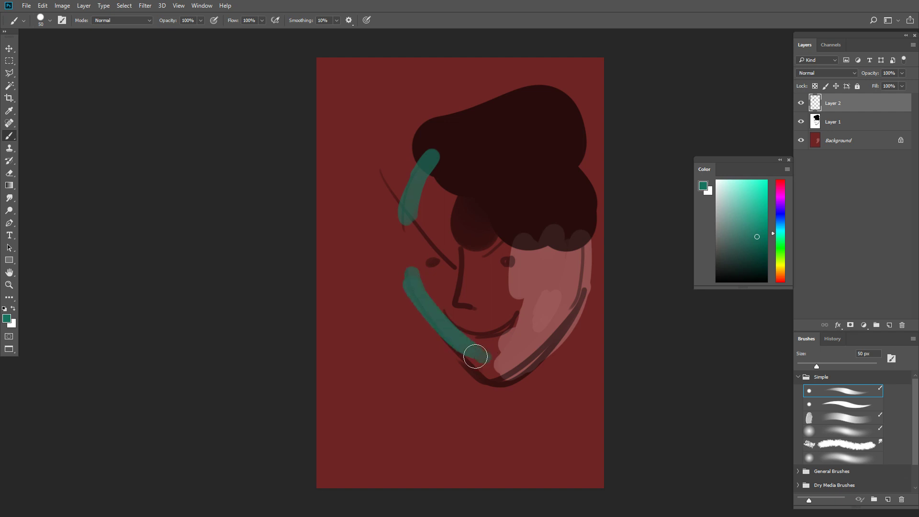
{"action": "key", "text": "ctrl+alt+z"}
{"action": "key", "text": "ctrl+alt+z"}
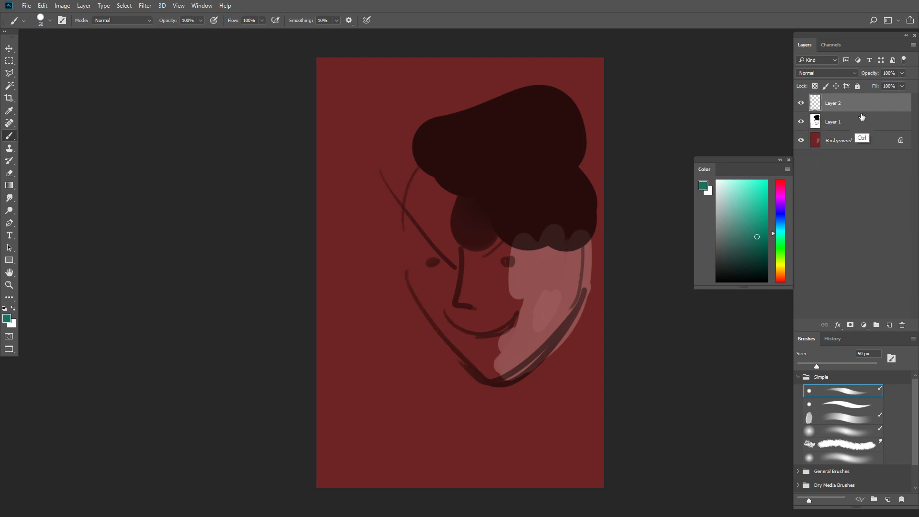
{"action": "key", "text": "ctrl+alt+z"}
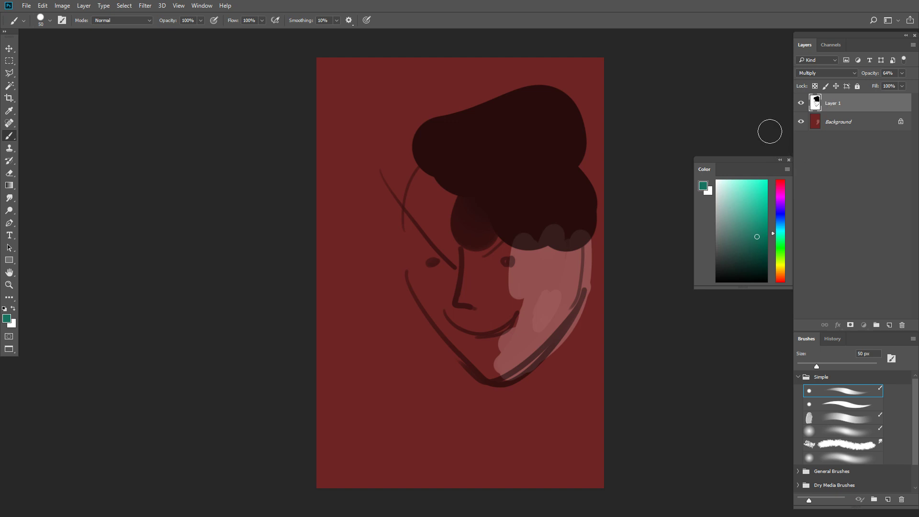
Remove the sketch layer, reset the colours to default and restore the Background to a blank white canvas
{"action": "key", "text": "ctrl+alt+z"}
{"action": "key", "text": "ctrl+alt+z"}
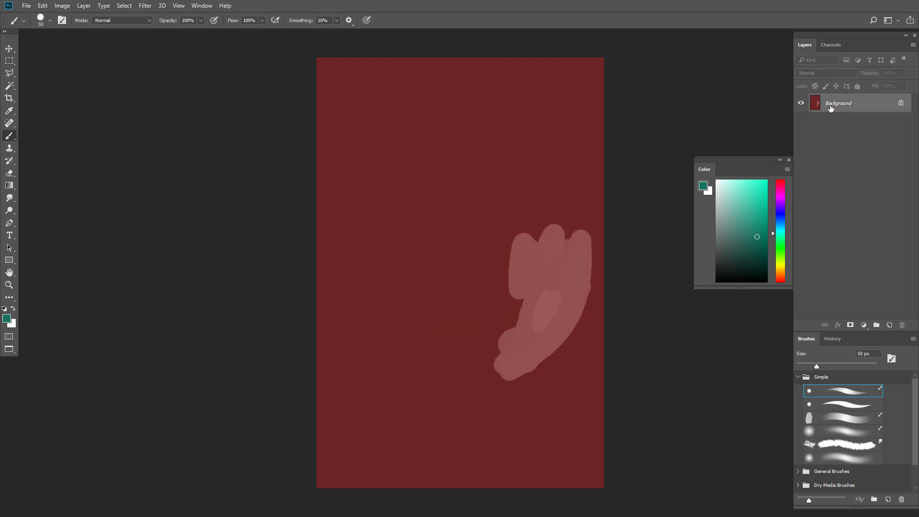
{"action": "key", "text": "d"}
{"action": "key", "text": "F12"}
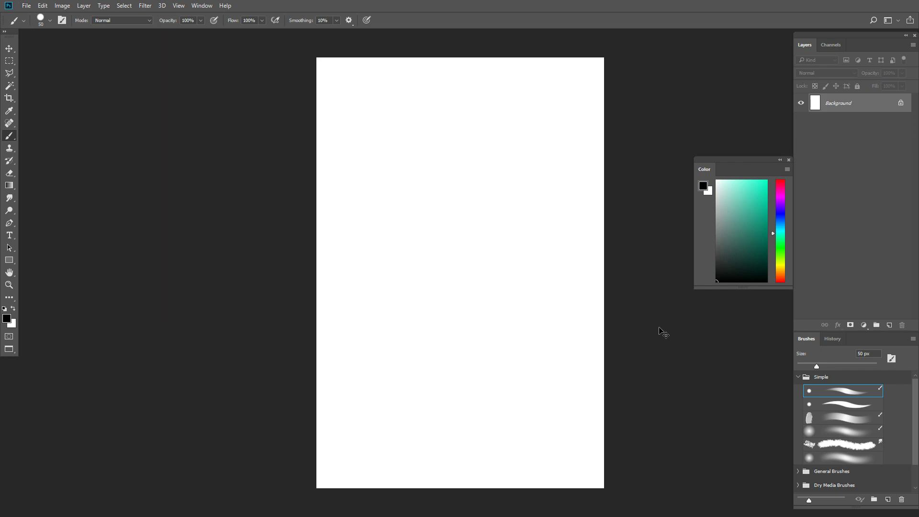
Add an empty layer above the Background and choose a tan foreground colour
{"action": "left_click", "coordinate": [889, 325]}
{"action": "left_click", "coordinate": [829, 76]}
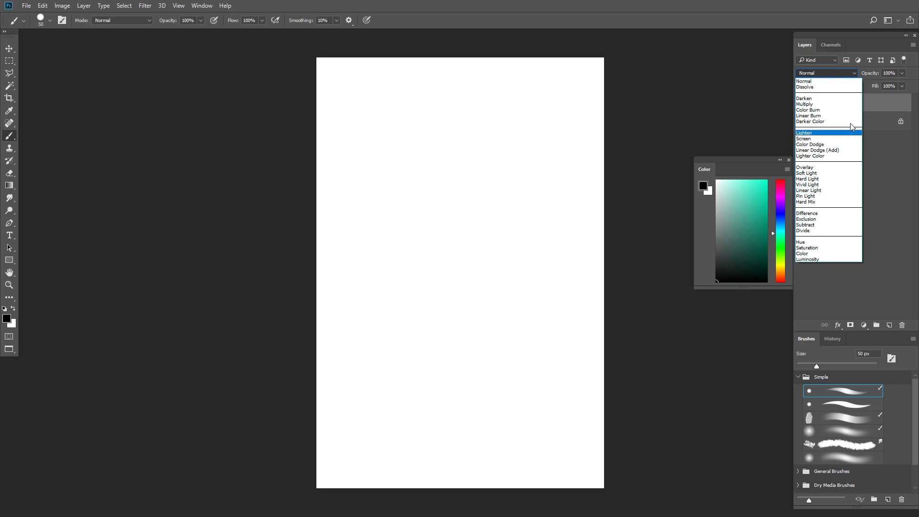
{"action": "left_click", "coordinate": [881, 101]}
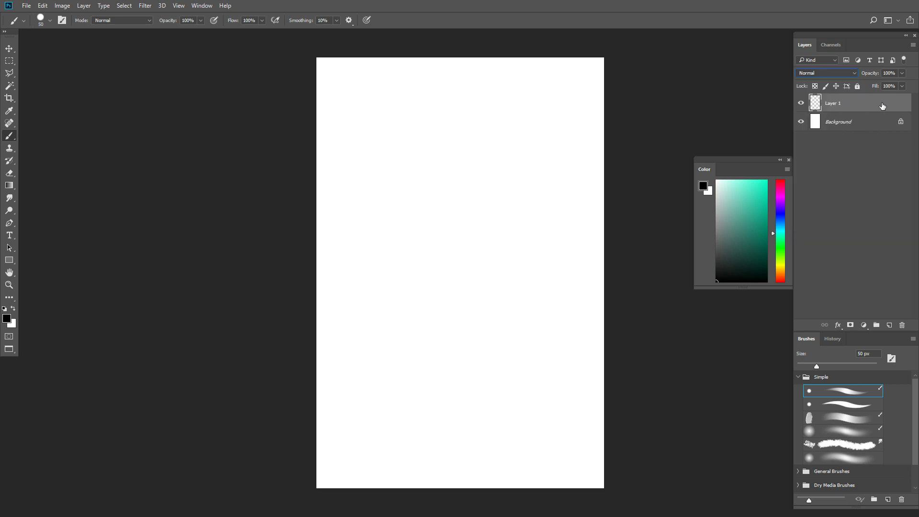
{"action": "left_click", "coordinate": [842, 127]}
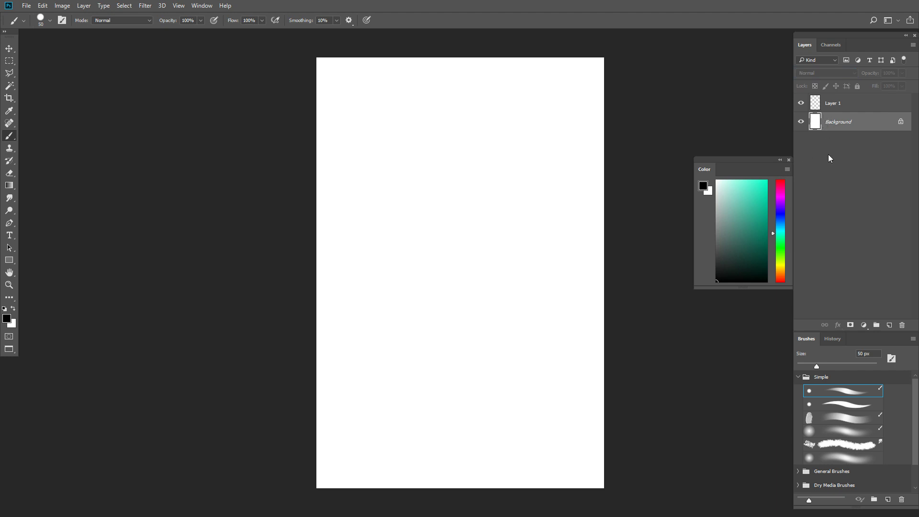
{"action": "mouse_move", "coordinate": [748, 229]}
{"action": "left_mouse_down"}
{"action": "mouse_move", "coordinate": [770, 221]}
{"action": "mouse_move", "coordinate": [738, 240]}
{"action": "mouse_move", "coordinate": [780, 228]}
{"action": "left_mouse_up"}
{"action": "left_click_drag", "start_coordinate": [779, 267], "coordinate": [780, 267]}
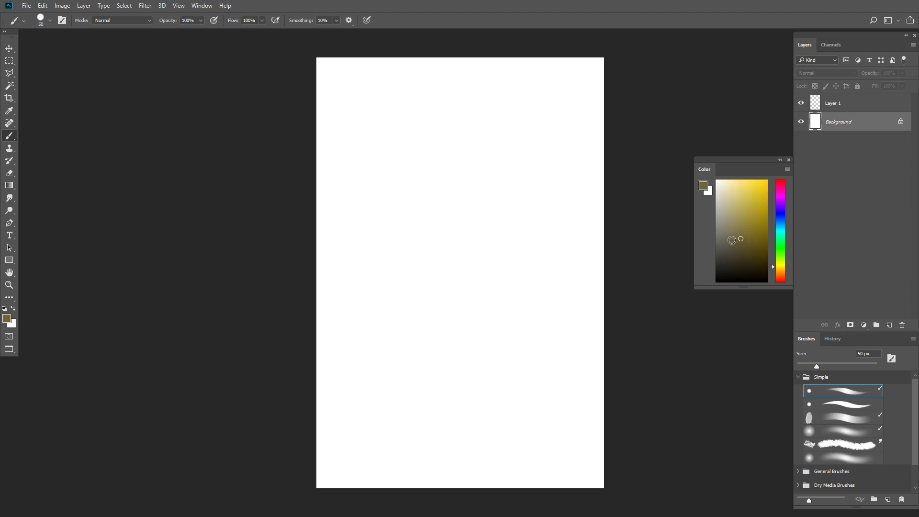
{"action": "left_click", "coordinate": [732, 241]}
{"action": "left_click", "coordinate": [779, 275]}
{"action": "left_click_drag", "start_coordinate": [733, 228], "coordinate": [738, 216]}
Try painting a tan patch on the Background layer with a 60 px brush, and undo it
{"action": "mouse_move", "coordinate": [462, 280]}
{"action": "left_mouse_down"}
{"action": "mouse_move", "coordinate": [495, 262]}
{"action": "mouse_move", "coordinate": [484, 269]}
{"action": "left_mouse_up"}
{"action": "key", "text": "bracketright"}
{"action": "key", "text": "alt+s"}
{"action": "key", "text": "s"}
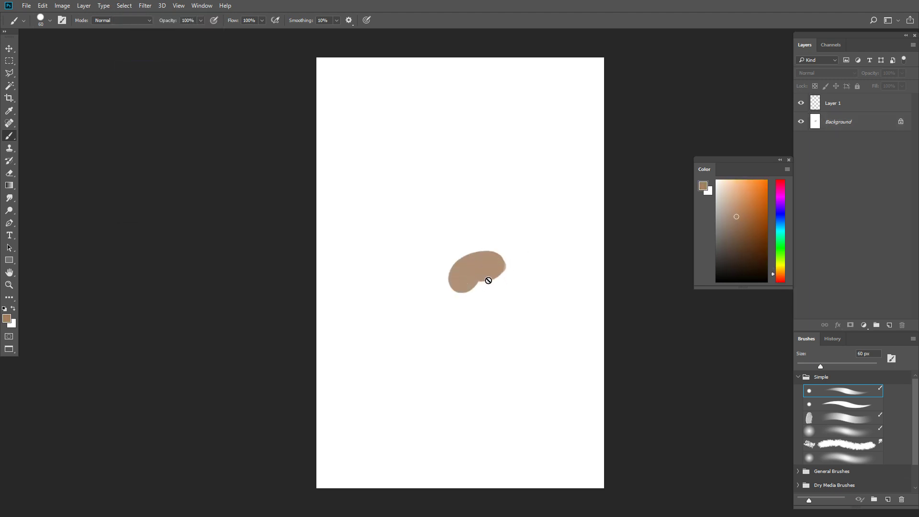
{"action": "left_click", "coordinate": [843, 125]}
{"action": "key", "text": "ctrl+z"}
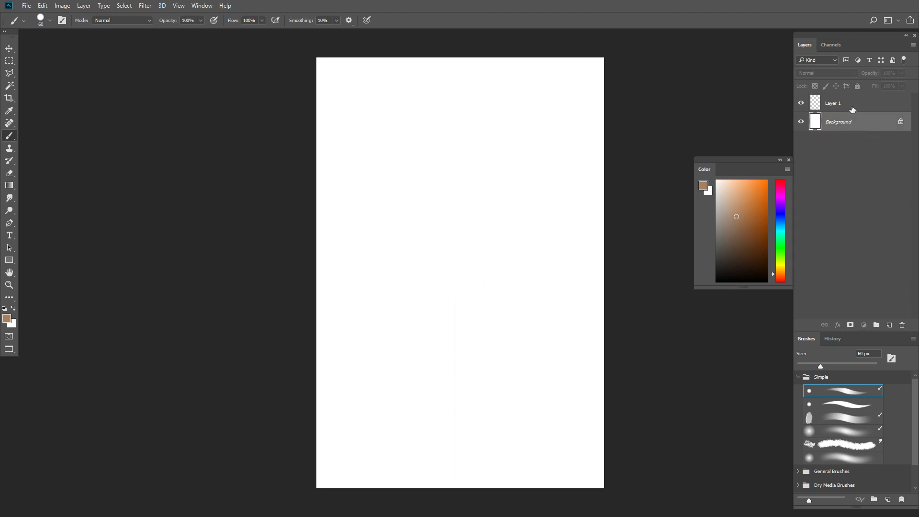
Paint a broad tan skin patch in the middle of the canvas on the empty layer above the Background
{"action": "left_click", "coordinate": [851, 109]}
{"action": "key", "text": "bracketright"}
{"action": "left_click_drag", "start_coordinate": [461, 263], "coordinate": [492, 272]}
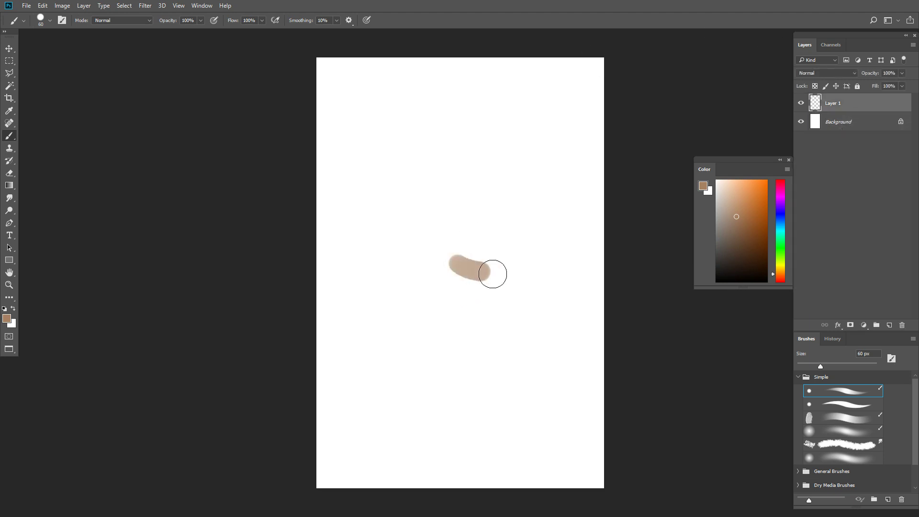
{"action": "key", "text": "alt+s"}
{"action": "key", "text": "s"}
{"action": "mouse_move", "coordinate": [464, 275]}
{"action": "left_mouse_down"}
{"action": "mouse_move", "coordinate": [489, 280]}
{"action": "mouse_move", "coordinate": [477, 267]}
{"action": "mouse_move", "coordinate": [513, 256]}
{"action": "mouse_move", "coordinate": [511, 273]}
{"action": "mouse_move", "coordinate": [524, 255]}
{"action": "mouse_move", "coordinate": [481, 265]}
{"action": "mouse_move", "coordinate": [484, 244]}
{"action": "mouse_move", "coordinate": [468, 278]}
{"action": "mouse_move", "coordinate": [501, 289]}
{"action": "mouse_move", "coordinate": [475, 267]}
{"action": "mouse_move", "coordinate": [440, 261]}
{"action": "mouse_move", "coordinate": [507, 259]}
{"action": "mouse_move", "coordinate": [494, 276]}
{"action": "mouse_move", "coordinate": [483, 264]}
{"action": "mouse_move", "coordinate": [488, 252]}
{"action": "mouse_move", "coordinate": [524, 257]}
{"action": "left_mouse_up"}
{"action": "key", "text": "]"}
{"action": "key", "text": "alt+s"}
{"action": "key", "text": "Escape"}
{"action": "key", "text": "]"}
{"action": "key", "text": "]"}
{"action": "key", "text": "]"}
{"action": "key", "text": "]"}
Outline an eye on the skin patch in dark brown with a 30 px brush
{"action": "key", "text": "["}
{"action": "key", "text": "["}
{"action": "key", "text": "["}
{"action": "key", "text": "["}
{"action": "key", "text": "["}
{"action": "key", "text": "["}
{"action": "left_click_drag", "start_coordinate": [743, 228], "coordinate": [750, 238]}
{"action": "key", "text": "["}
{"action": "key", "text": "["}
{"action": "key", "text": "["}
{"action": "key", "text": "["}
{"action": "key", "text": "bracketleft"}
{"action": "mouse_move", "coordinate": [461, 272]}
{"action": "left_mouse_down"}
{"action": "mouse_move", "coordinate": [500, 246]}
{"action": "mouse_move", "coordinate": [527, 264]}
{"action": "left_mouse_up"}
{"action": "left_click_drag", "start_coordinate": [460, 273], "coordinate": [527, 263]}
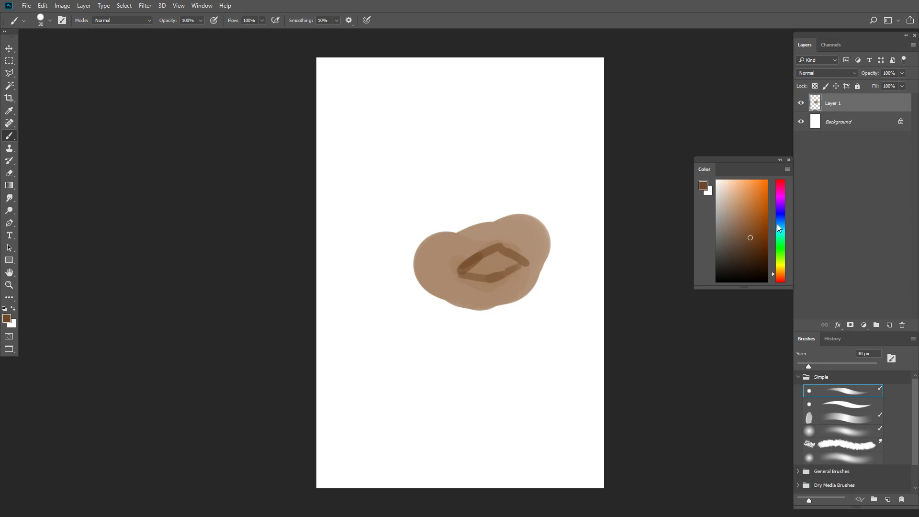
Paint a round blue iris inside the eye outline and add a dark navy pupil and rim with a 9 px brush
{"action": "left_click", "coordinate": [779, 220]}
{"action": "left_click_drag", "start_coordinate": [746, 241], "coordinate": [766, 231]}
{"action": "left_click_drag", "start_coordinate": [503, 267], "coordinate": [494, 260]}
{"action": "left_click", "coordinate": [768, 256]}
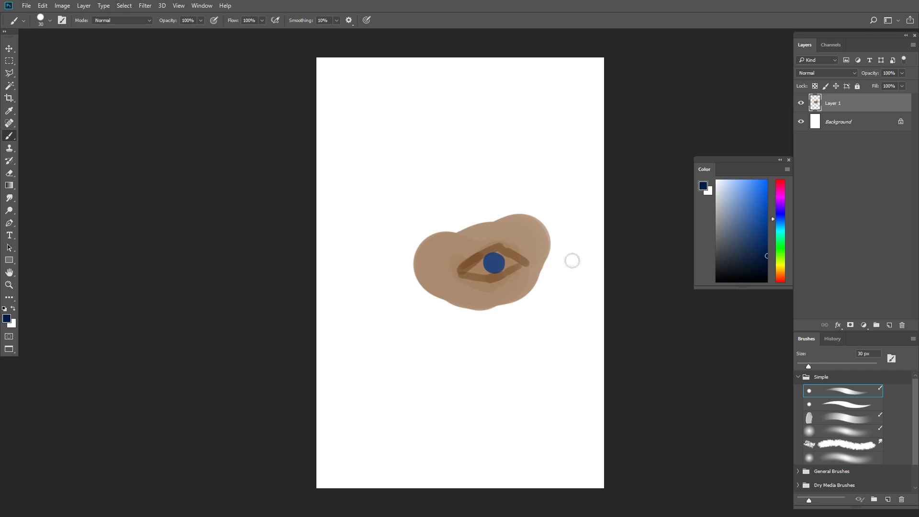
{"action": "key", "text": "bracketleft"}
{"action": "key", "text": "bracketleft"}
{"action": "key", "text": "bracketleft"}
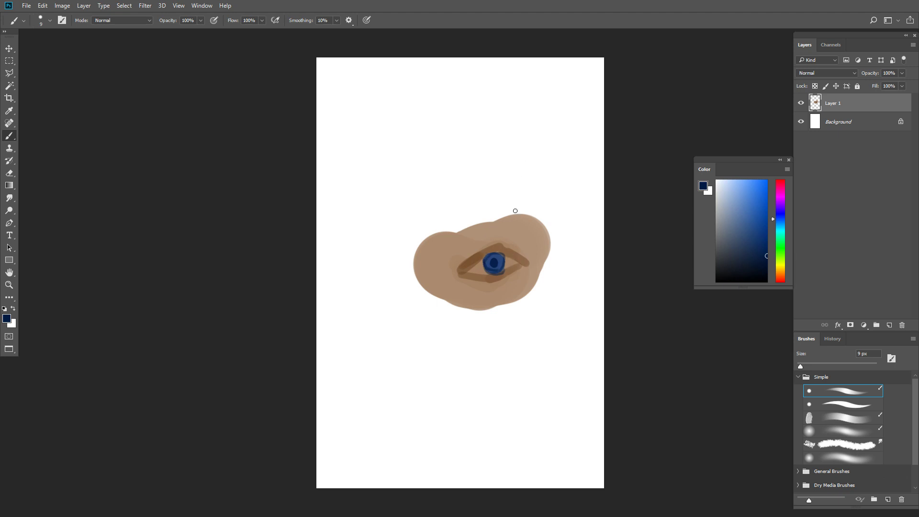
Enlarge the brush to 30 px and add a new layer above the eye, keeping its blend mode Normal
{"action": "key", "text": "bracketright"}
{"action": "key", "text": "bracketright"}
{"action": "key", "text": "bracketright"}
{"action": "left_click", "coordinate": [889, 325]}
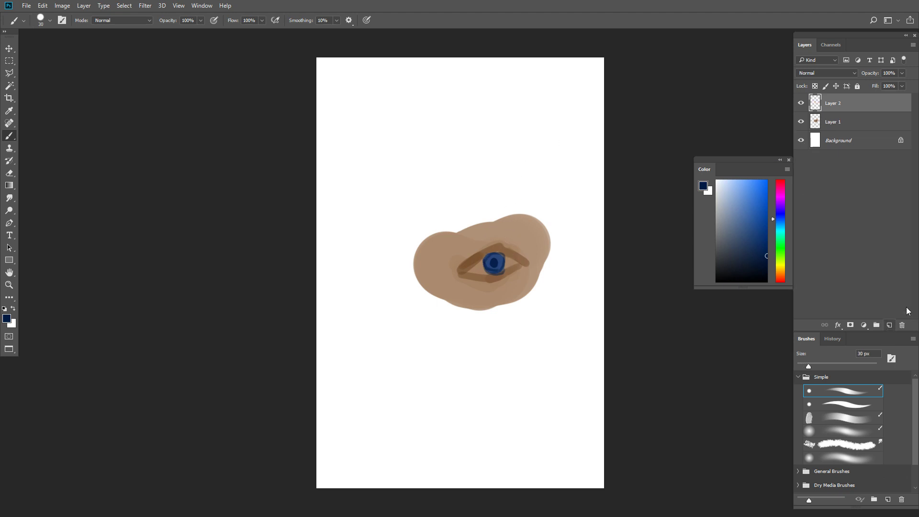
{"action": "left_click", "coordinate": [815, 73]}
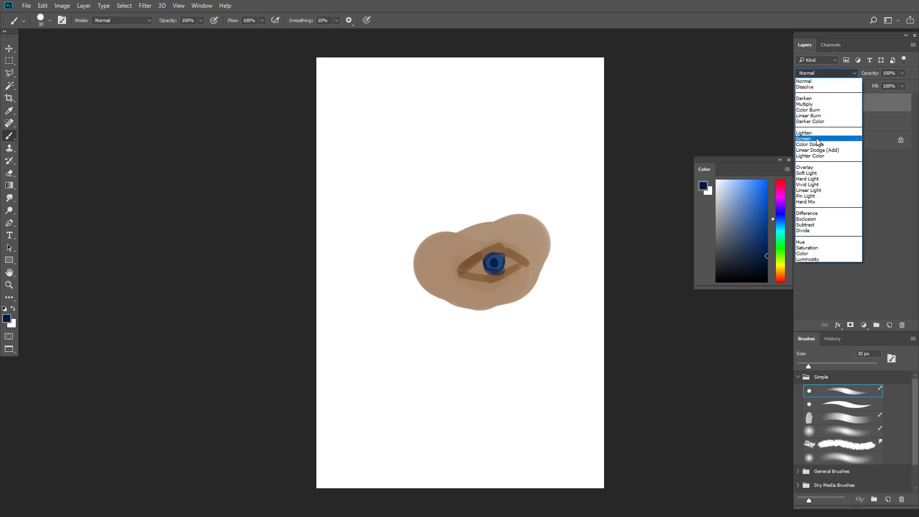
{"action": "left_click", "coordinate": [827, 81]}
Detail the iris on the eye layer with brighter and darker blue strokes, reducing the brush to 8 px and 7 px
{"action": "left_click", "coordinate": [829, 123]}
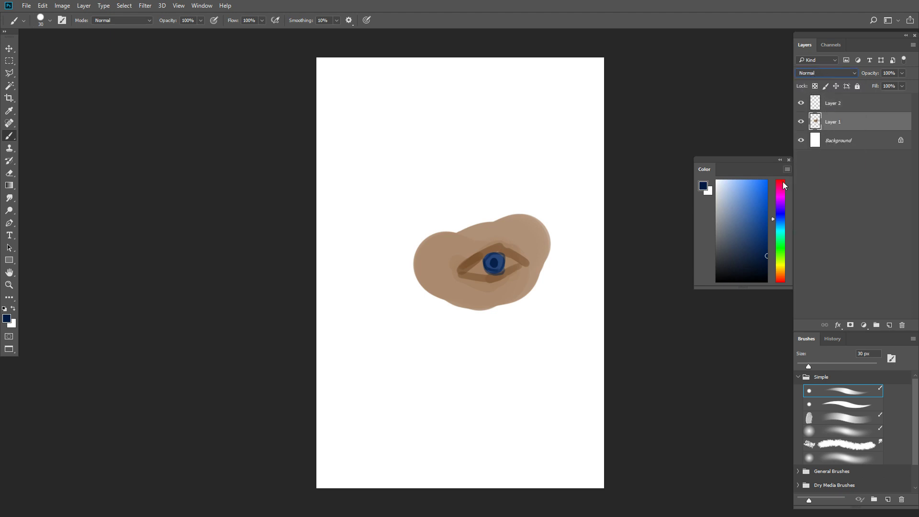
{"action": "left_click", "coordinate": [765, 229]}
{"action": "left_click_drag", "start_coordinate": [498, 267], "coordinate": [502, 274]}
{"action": "key", "text": "bracketleft"}
{"action": "key", "text": "bracketleft"}
{"action": "key", "text": "bracketleft"}
{"action": "key", "text": "bracketleft"}
{"action": "key", "text": "bracketleft"}
{"action": "key", "text": "bracketleft"}
{"action": "left_click", "coordinate": [760, 217]}
{"action": "left_click", "coordinate": [758, 203]}
{"action": "left_click", "coordinate": [767, 237]}
{"action": "scroll", "coordinate": [494, 272], "scroll_direction": "up", "scroll_amount": 1}
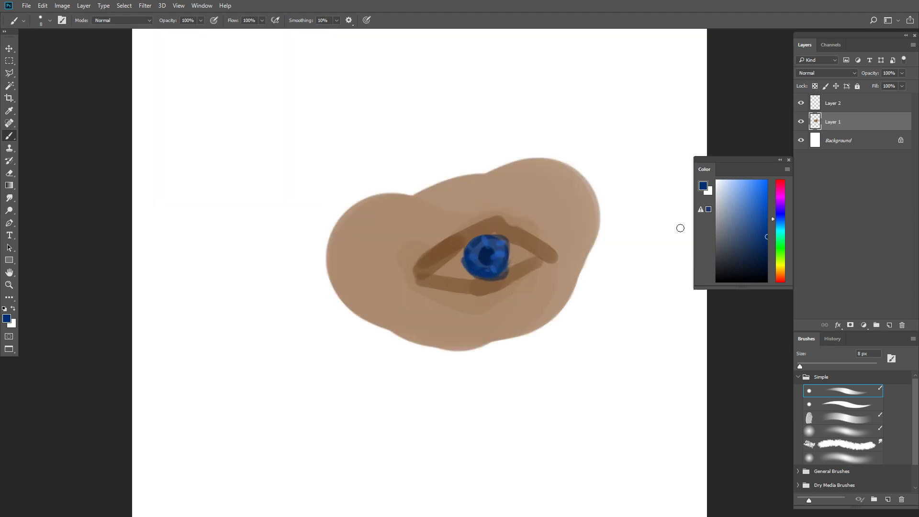
{"action": "left_click", "coordinate": [757, 261]}
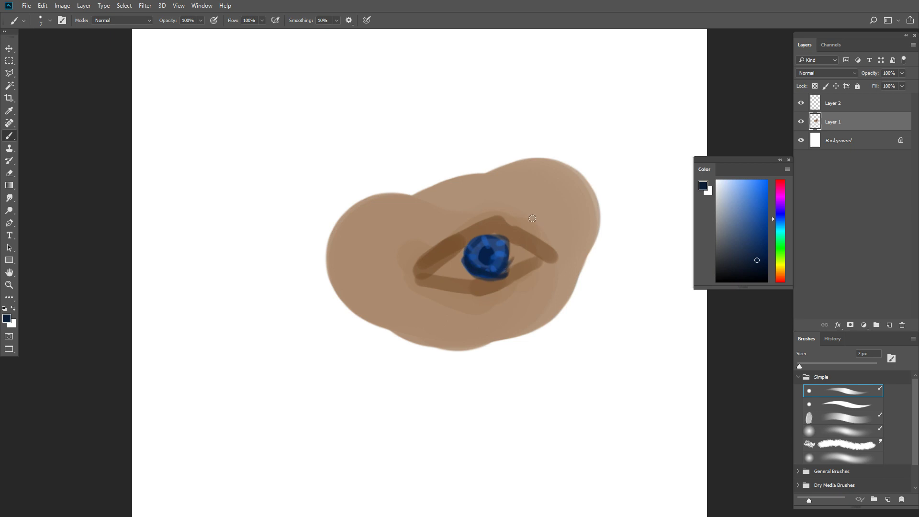
Set the empty top layer's blend mode to Color Dodge and choose a medium blue foreground colour
{"action": "left_click", "coordinate": [831, 106]}
{"action": "left_click", "coordinate": [827, 72]}
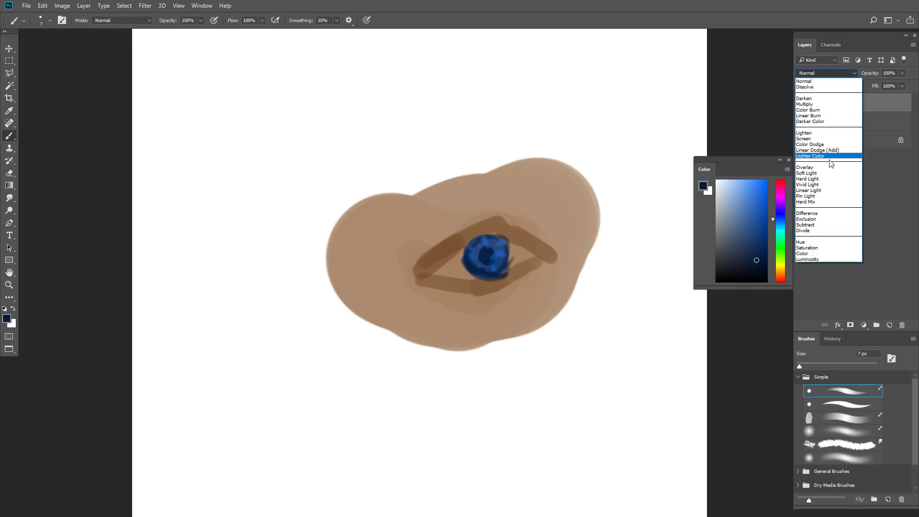
{"action": "left_click", "coordinate": [836, 145]}
{"action": "mouse_move", "coordinate": [761, 219]}
{"action": "left_mouse_down"}
{"action": "mouse_move", "coordinate": [749, 227]}
{"action": "mouse_move", "coordinate": [749, 219]}
{"action": "left_mouse_up"}
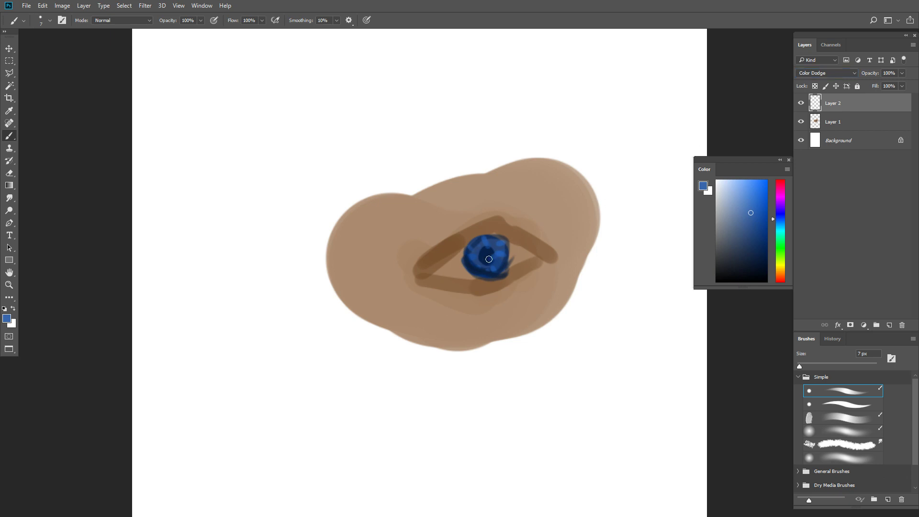
Try painting medium blue Color Dodge highlights over the iris with an enlarged hard brush, and undo them
{"action": "key", "text": "bracketright"}
{"action": "key", "text": "bracketright"}
{"action": "key", "text": "bracketright"}
{"action": "key", "text": "ctrl+z"}
{"action": "left_click_drag", "start_coordinate": [484, 245], "coordinate": [502, 257]}
{"action": "key", "text": "ctrl+z"}
{"action": "key", "text": "ctrl+z"}
{"action": "key", "text": "ctrl+z"}
{"action": "key", "text": "ctrl+z"}
Switch to a soft round brush and test a medium blue Color Dodge glow on the iris's upper right side
{"action": "left_click", "coordinate": [849, 432]}
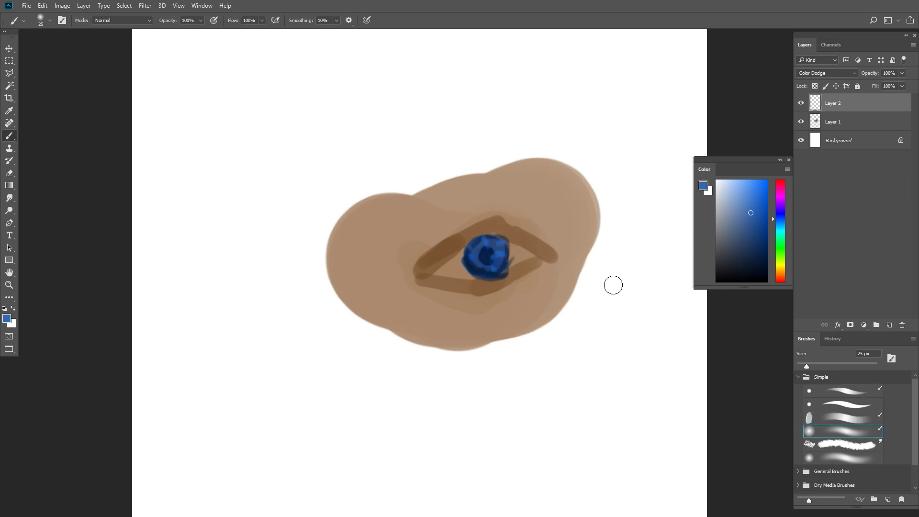
{"action": "mouse_move", "coordinate": [501, 248]}
{"action": "left_mouse_down"}
{"action": "mouse_move", "coordinate": [548, 261]}
{"action": "mouse_move", "coordinate": [526, 268]}
{"action": "mouse_move", "coordinate": [484, 241]}
{"action": "mouse_move", "coordinate": [503, 251]}
{"action": "left_mouse_up"}
{"action": "key", "text": "ctrl+z"}
{"action": "key", "text": "ctrl+z"}
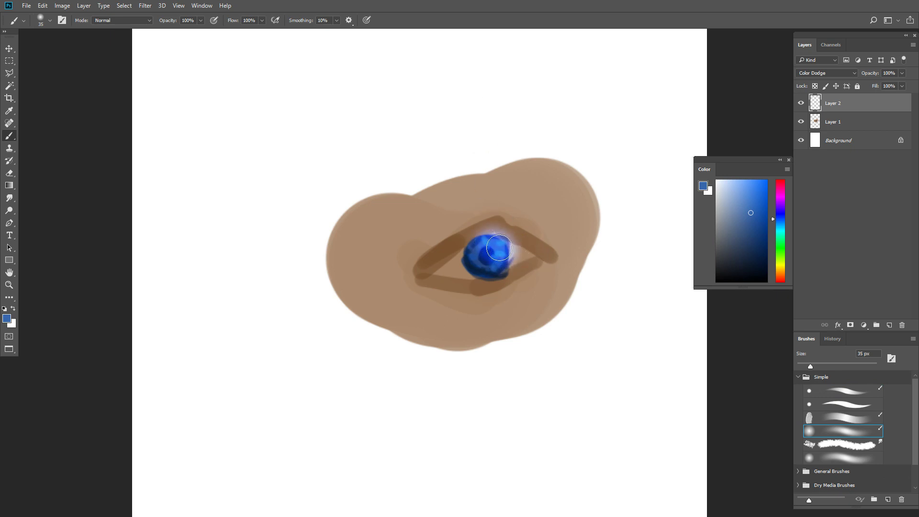
Try brighter blue and light sky-blue Color Dodge highlights on the iris with a 20 px soft brush
{"action": "left_click_drag", "start_coordinate": [753, 210], "coordinate": [761, 186]}
{"action": "left_click", "coordinate": [750, 184]}
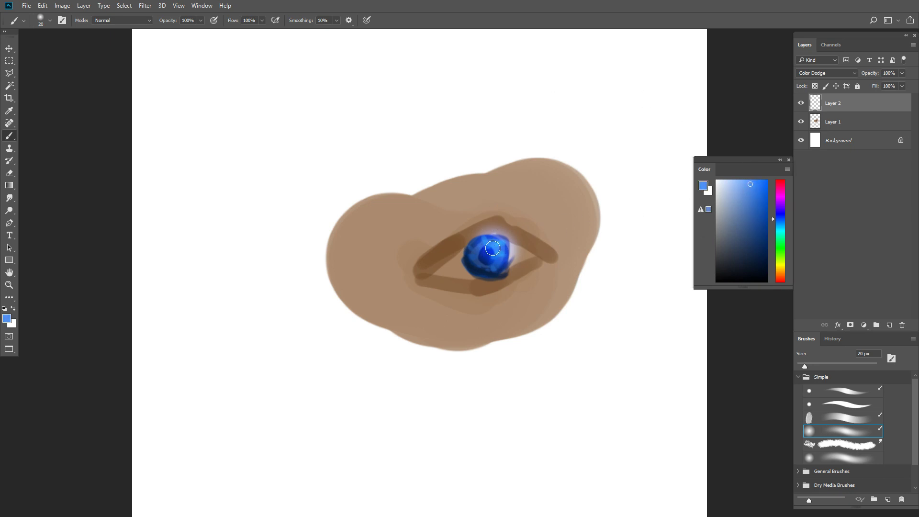
{"action": "left_click_drag", "start_coordinate": [777, 217], "coordinate": [780, 225]}
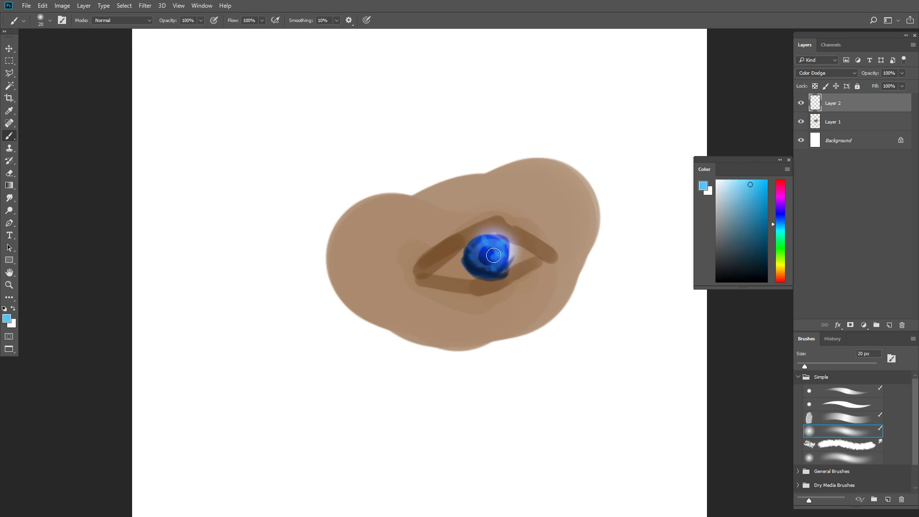
{"action": "scroll", "coordinate": [535, 244], "scroll_direction": "down", "scroll_amount": 2}
{"action": "key", "text": "bracketright"}
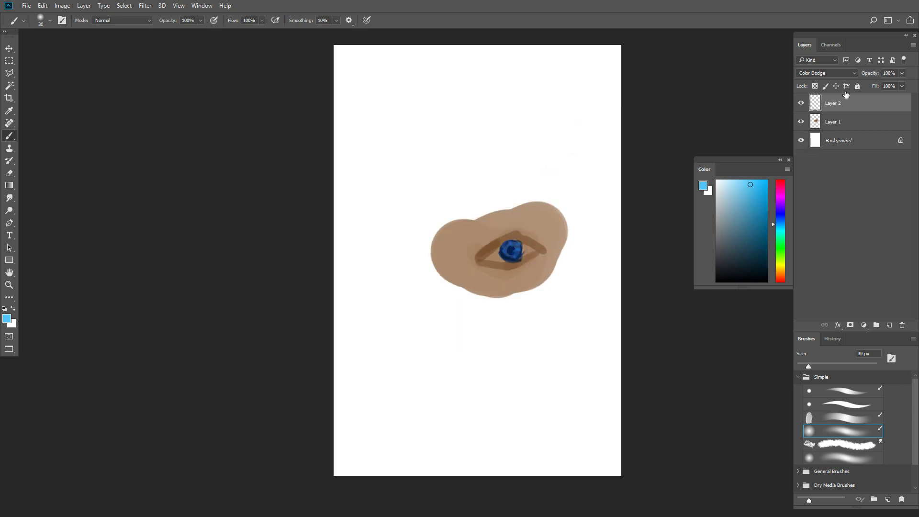
Set the top layer's blend mode to Linear Dodge (Add) and test a light blue glow on the iris
{"action": "left_click", "coordinate": [820, 73]}
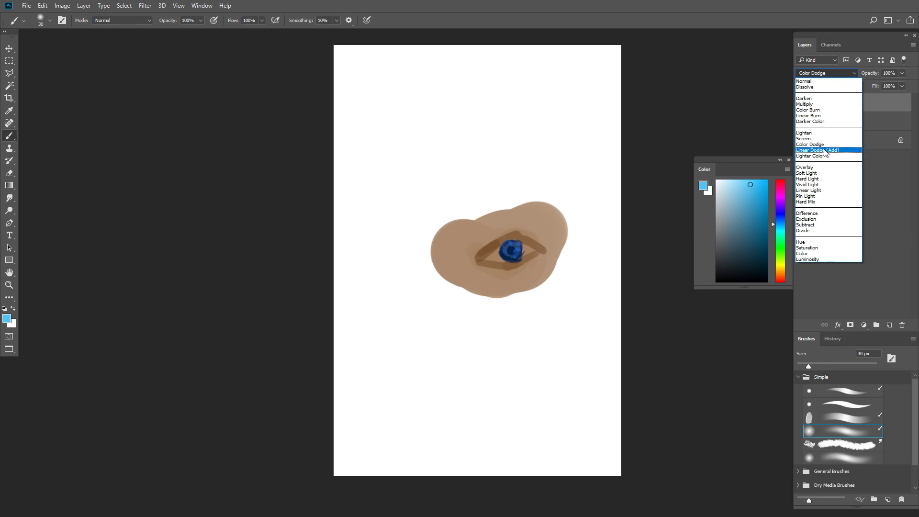
{"action": "left_click", "coordinate": [820, 150]}
{"action": "scroll", "coordinate": [522, 251], "scroll_direction": "up", "scroll_amount": 2}
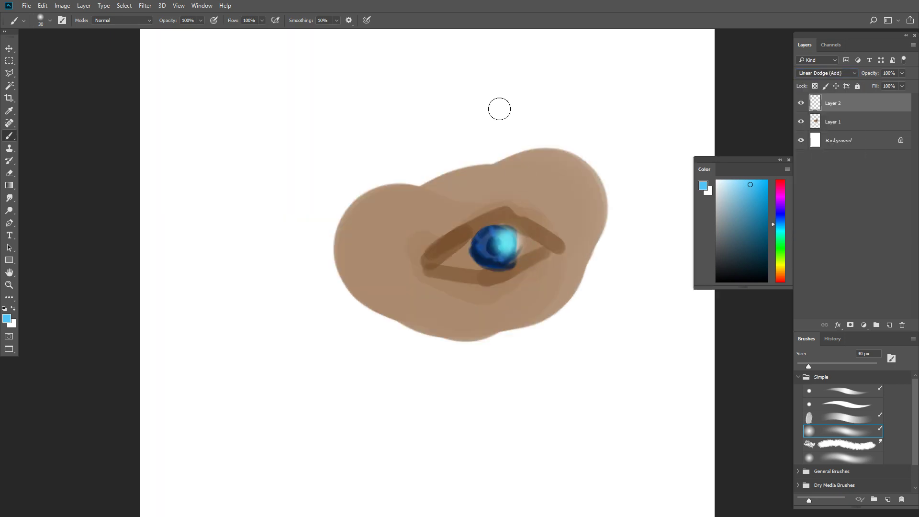
Try a bright blue Linear Dodge (Add) highlight on the iris's upper right edge, and undo it
{"action": "left_click", "coordinate": [781, 220]}
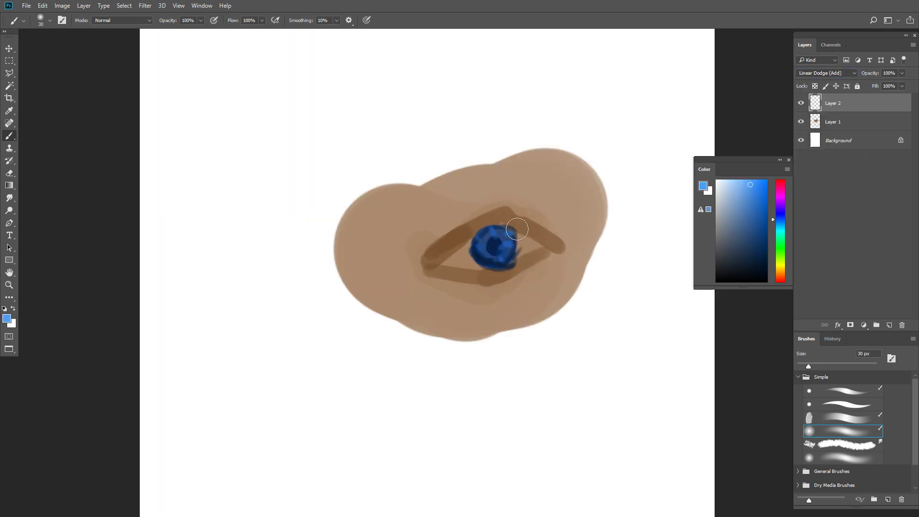
{"action": "key", "text": "bracketright"}
{"action": "mouse_move", "coordinate": [514, 232]}
{"action": "left_mouse_down"}
{"action": "mouse_move", "coordinate": [494, 226]}
{"action": "mouse_move", "coordinate": [515, 239]}
{"action": "left_mouse_up"}
{"action": "key", "text": "bracketleft"}
{"action": "key", "text": "ctrl+z"}
Build up a Linear Dodge (Add) glow on the iris from deep to bright blue, reducing the soft brush to 20 px
{"action": "left_click", "coordinate": [760, 210]}
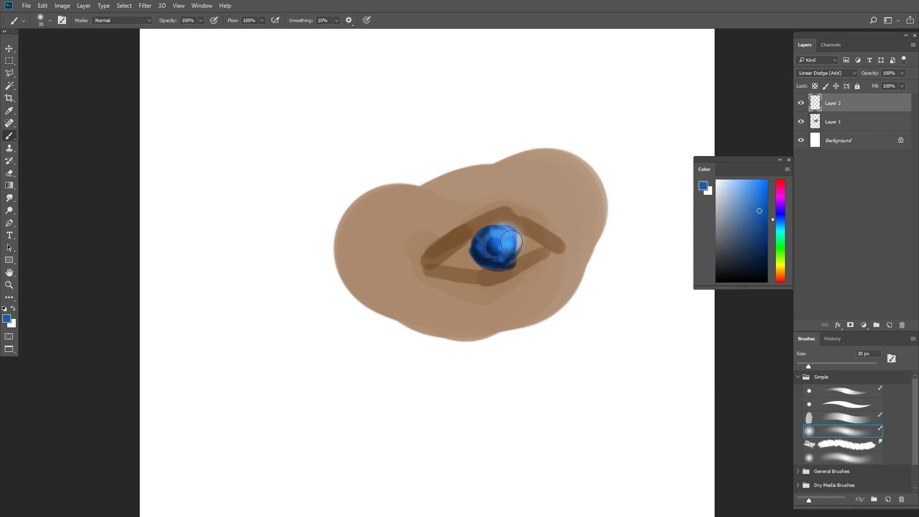
{"action": "key", "text": "bracketleft"}
{"action": "left_click", "coordinate": [758, 198]}
{"action": "key", "text": "bracketleft"}
{"action": "left_click", "coordinate": [755, 189]}
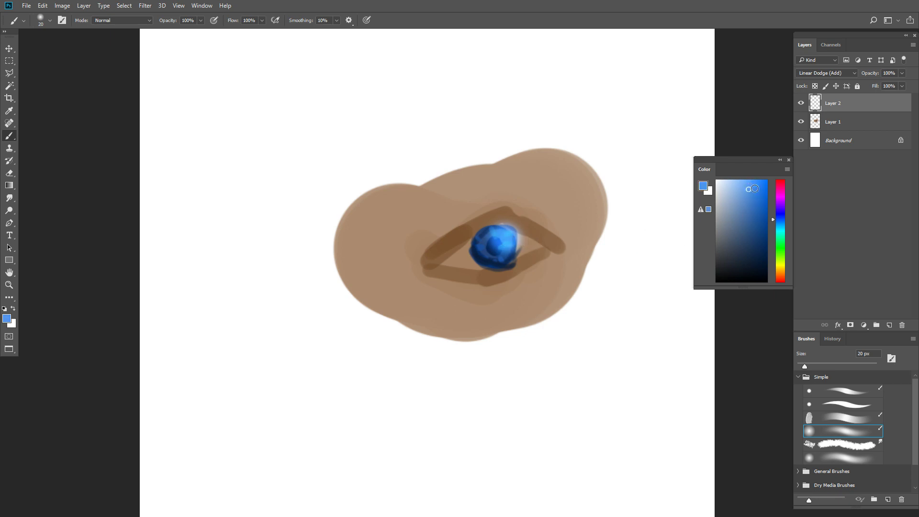
Try adding a light cyan-blue highlight to the upper right of the iris, and undo it
{"action": "left_click", "coordinate": [783, 226]}
{"action": "left_click_drag", "start_coordinate": [509, 234], "coordinate": [507, 238]}
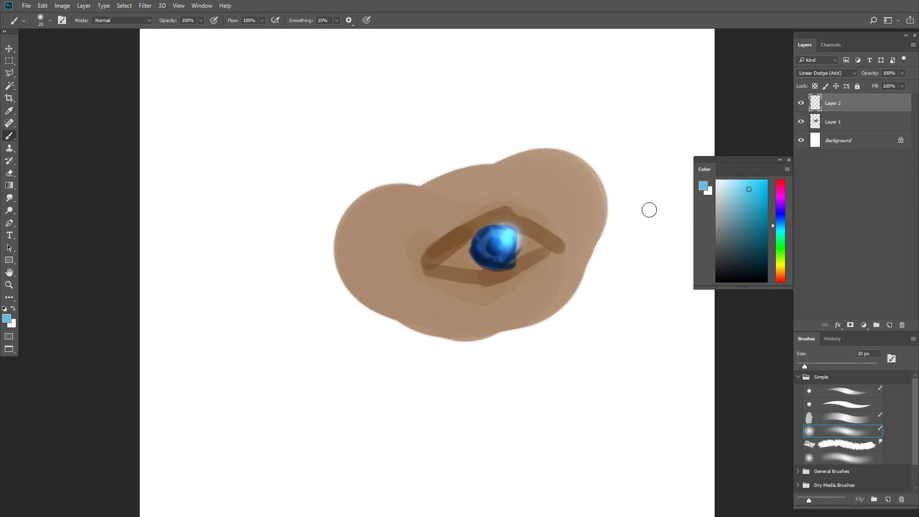
{"action": "key", "text": "ctrl+z"}
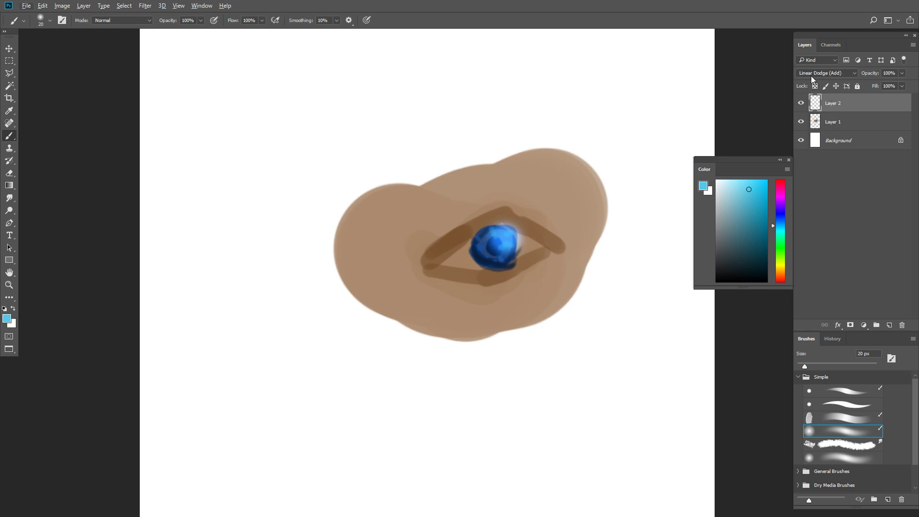
Try duplicating the Linear Dodge (Add) glow layer, and undo it
{"action": "left_click_drag", "start_coordinate": [837, 104], "coordinate": [836, 126]}
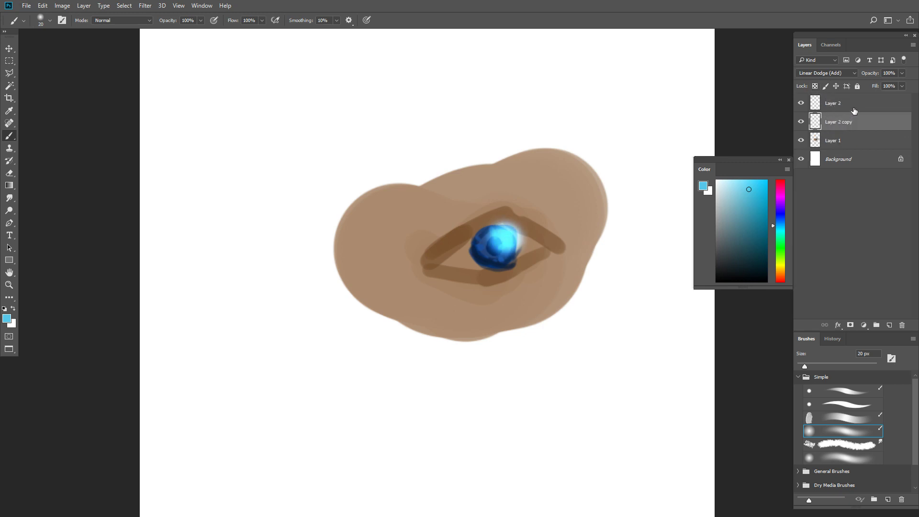
{"action": "key", "text": "ctrl+z"}
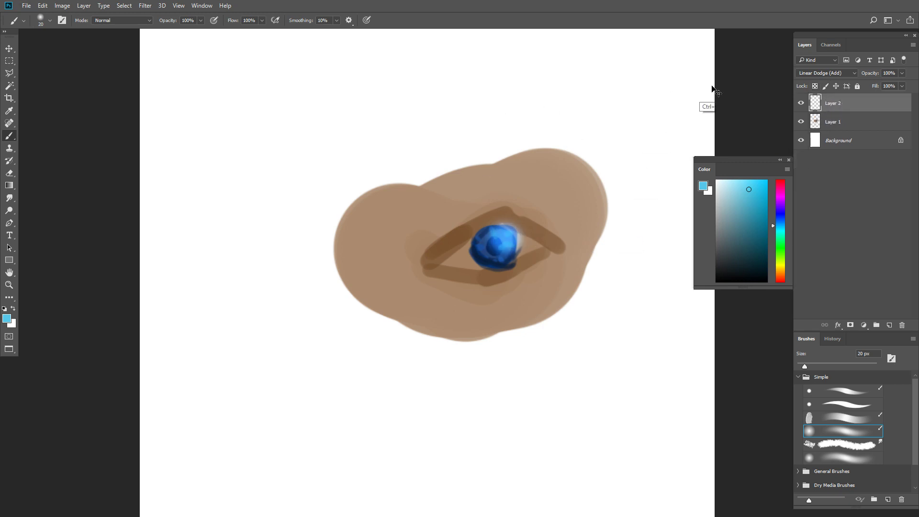
Add a new layer in Linear Dodge (Add) mode, with a more saturated cyan and a 15 px brush
{"action": "left_click", "coordinate": [890, 326]}
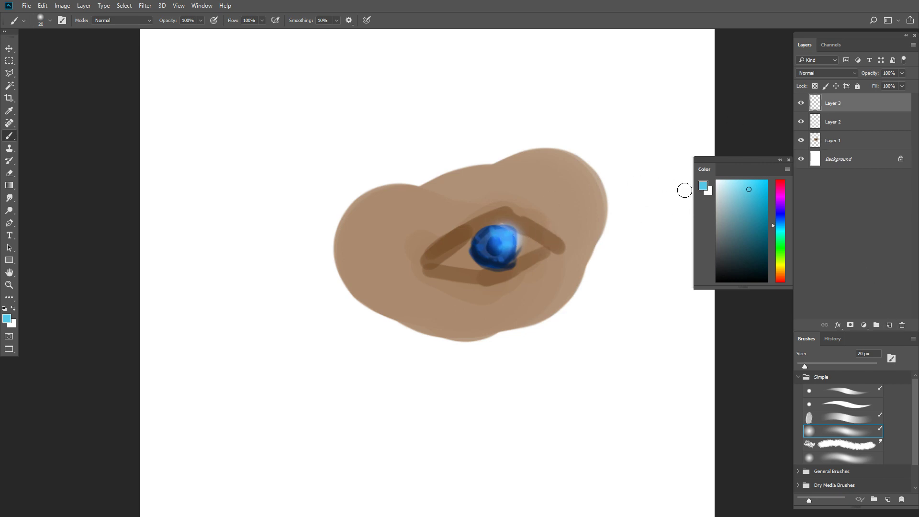
{"action": "left_click", "coordinate": [758, 192]}
{"action": "key", "text": "bracketleft"}
{"action": "left_click", "coordinate": [823, 72]}
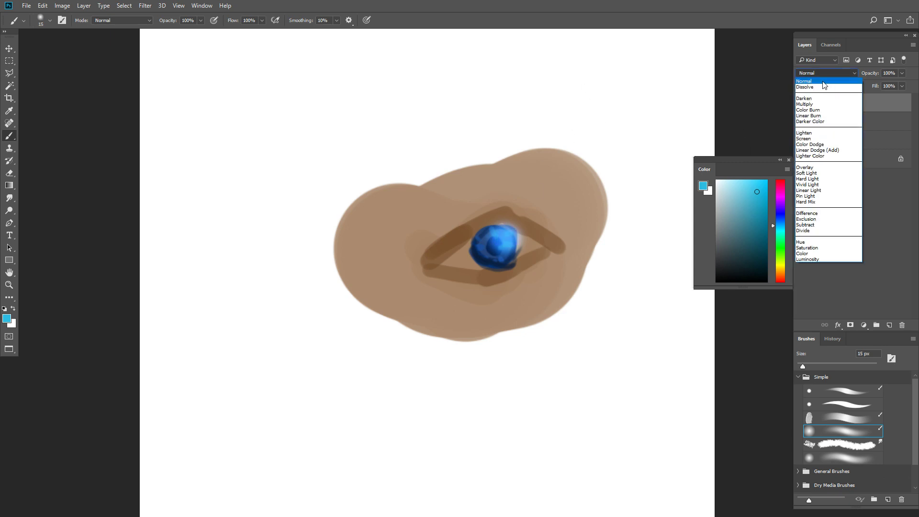
{"action": "left_click", "coordinate": [826, 150]}
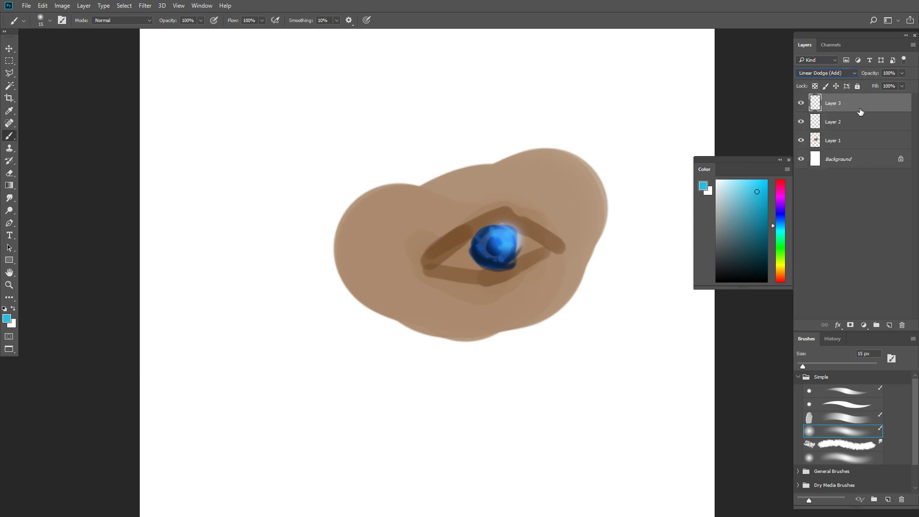
Paint a cyan glow over the iris on the new layer, trying brush sizes up to 30 px and a paler cyan at 10 px
{"action": "mouse_move", "coordinate": [513, 232]}
{"action": "left_mouse_down"}
{"action": "mouse_move", "coordinate": [501, 259]}
{"action": "mouse_move", "coordinate": [509, 233]}
{"action": "mouse_move", "coordinate": [533, 248]}
{"action": "mouse_move", "coordinate": [496, 233]}
{"action": "mouse_move", "coordinate": [522, 252]}
{"action": "mouse_move", "coordinate": [495, 262]}
{"action": "left_mouse_up"}
{"action": "key", "text": "bracketright"}
{"action": "key", "text": "bracketright"}
{"action": "key", "text": "bracketright"}
{"action": "key", "text": "ctrl+z"}
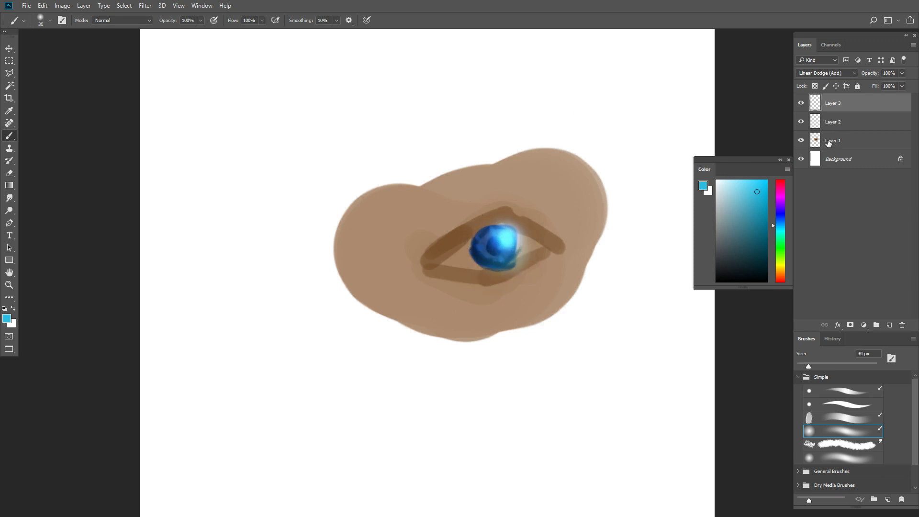
{"action": "left_click_drag", "start_coordinate": [757, 195], "coordinate": [737, 180]}
{"action": "key", "text": "ctrl+z"}
{"action": "key", "text": "bracketleft"}
{"action": "key", "text": "bracketleft"}
{"action": "key", "text": "bracketleft"}
{"action": "key", "text": "bracketleft"}
{"action": "scroll", "coordinate": [530, 264], "scroll_direction": "down", "scroll_amount": 4}
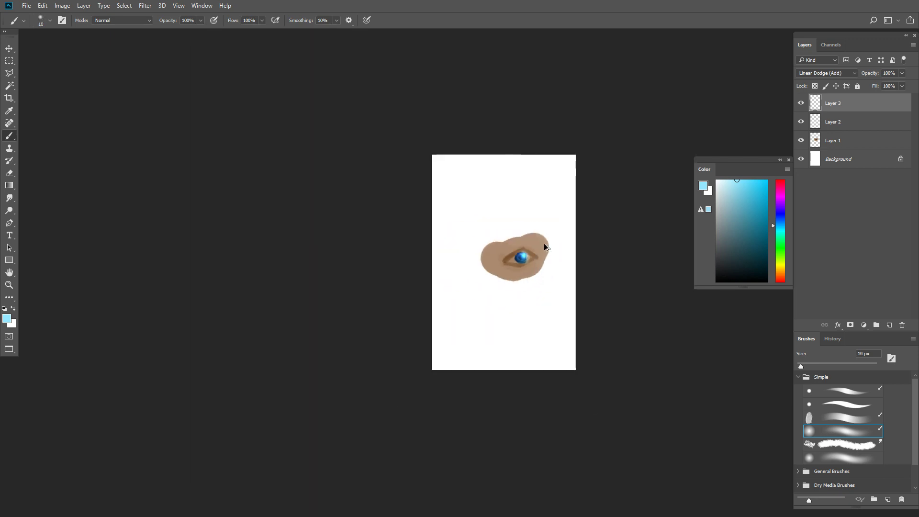
Undo the painting back through both glow layers until only the plain eye painting and the background remain
{"action": "key", "text": "ctrl+alt+z"}
{"action": "key", "text": "ctrl+alt+z"}
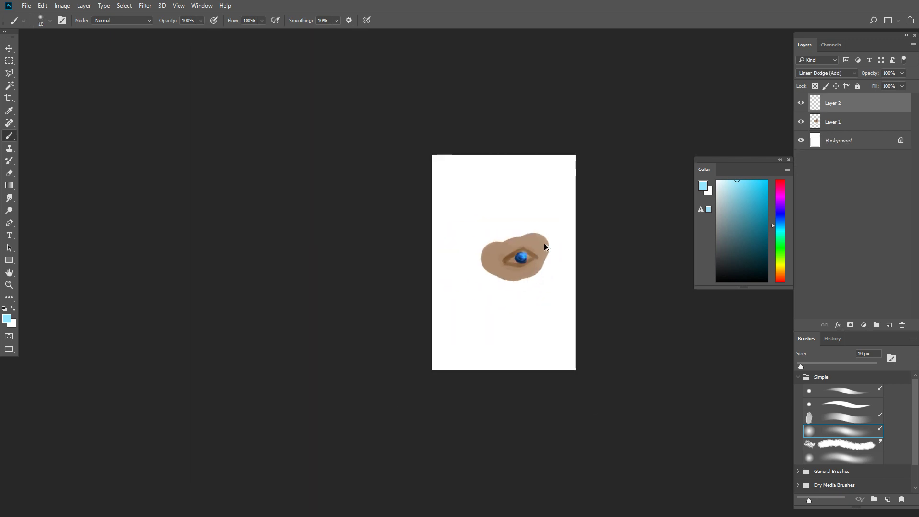
{"action": "left_click", "coordinate": [531, 251], "text": "ctrl"}
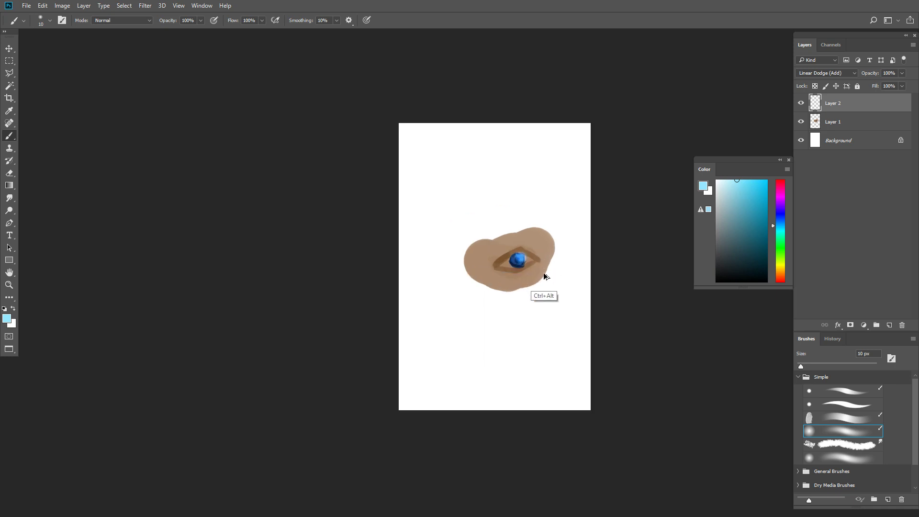
{"action": "left_click", "coordinate": [531, 260], "text": "ctrl"}
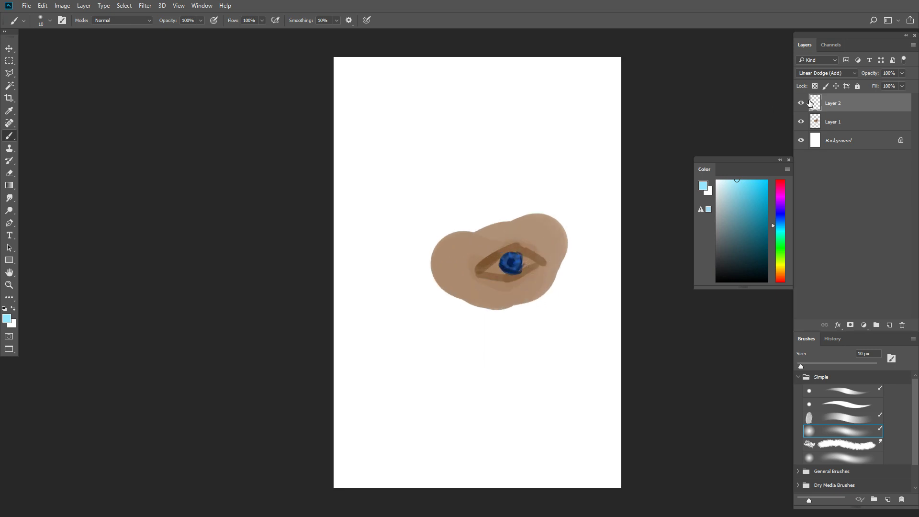
{"action": "key", "text": "ctrl+alt+z"}
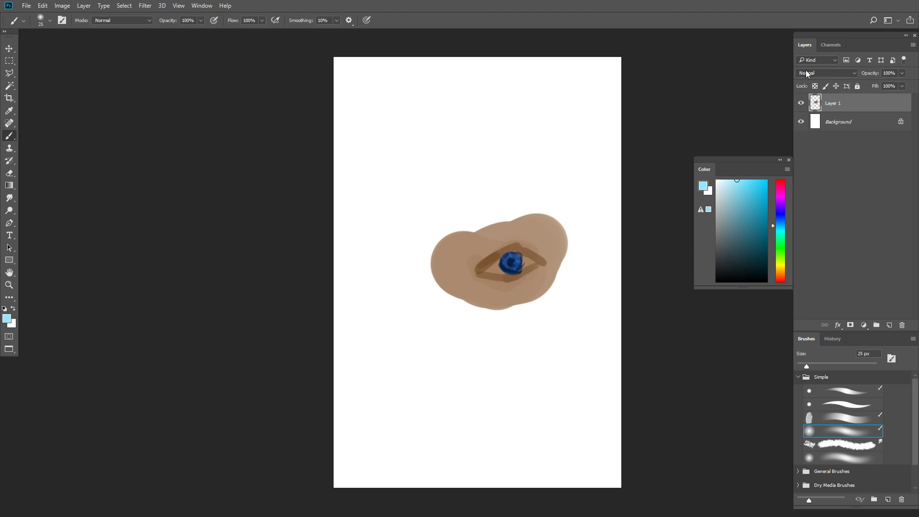
Set the soft brush's size to 35 px and its own blending mode to Linear Dodge (Add)
{"action": "left_click", "coordinate": [513, 270], "text": "ctrl"}
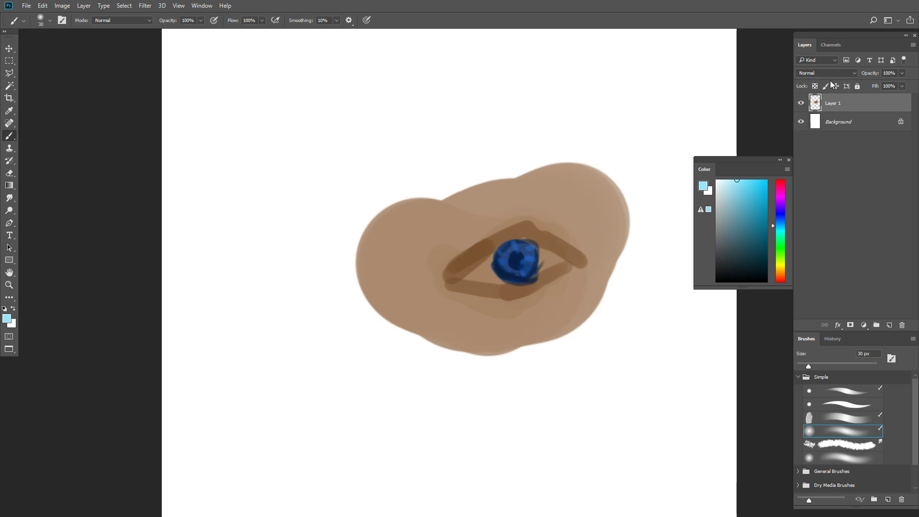
{"action": "key", "text": "bracketright"}
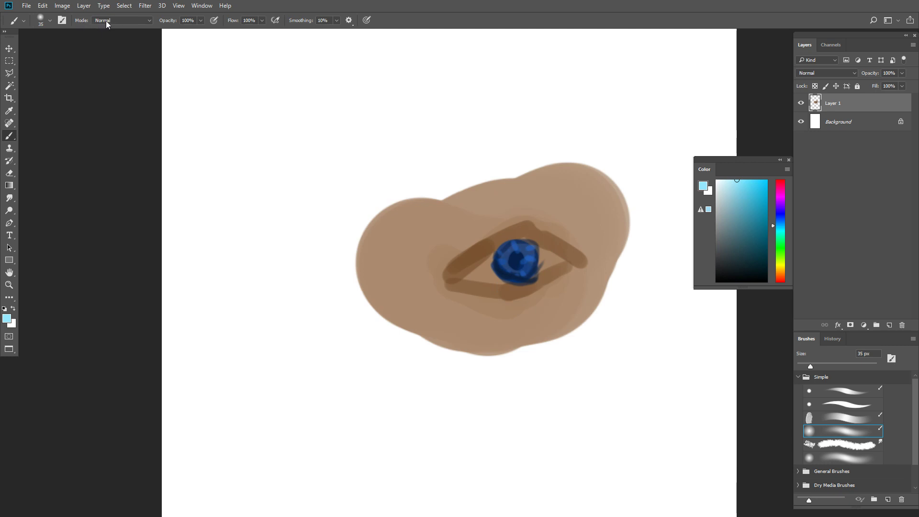
{"action": "left_click", "coordinate": [116, 20]}
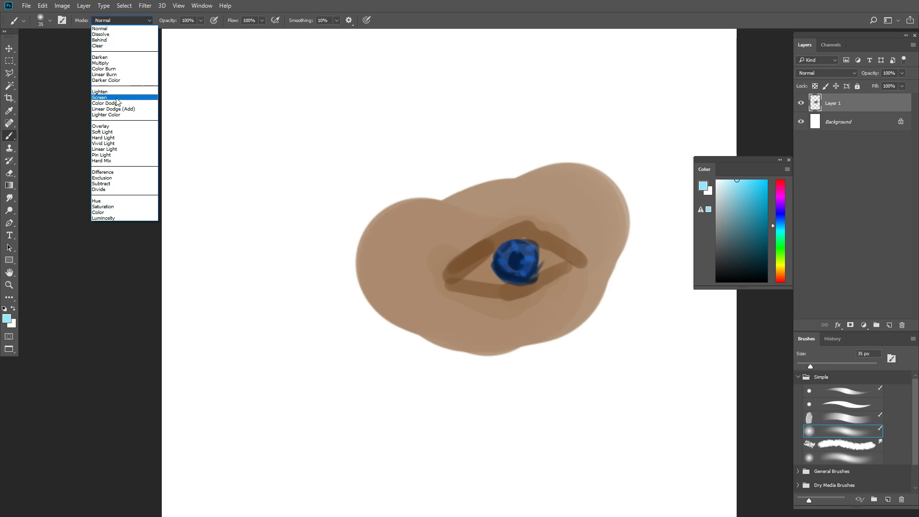
{"action": "left_click", "coordinate": [113, 110]}
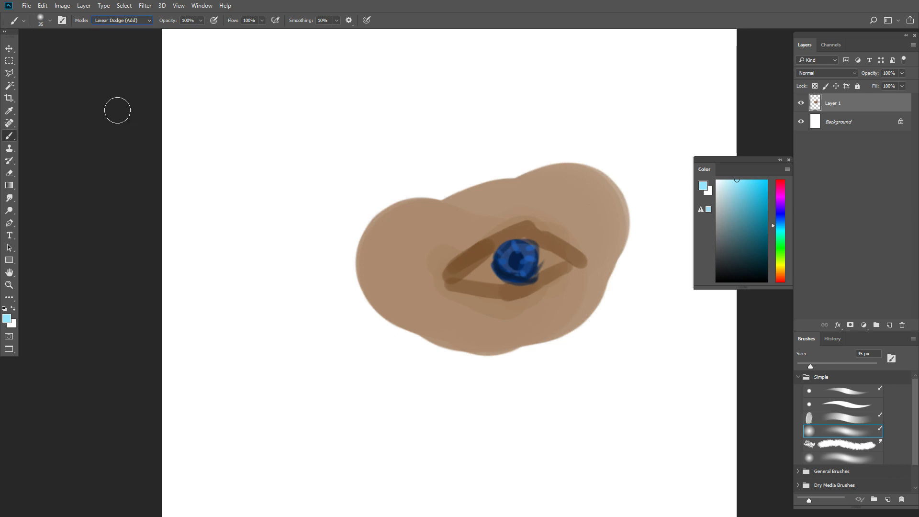
Try pale cyan strokes on the iris directly on the painting layer, reducing the brush to 25 px, and undo them
{"action": "mouse_move", "coordinate": [517, 256]}
{"action": "left_mouse_down"}
{"action": "mouse_move", "coordinate": [532, 255]}
{"action": "mouse_move", "coordinate": [515, 246]}
{"action": "mouse_move", "coordinate": [525, 251]}
{"action": "left_mouse_up"}
{"action": "key", "text": "ctrl+z"}
{"action": "key", "text": "["}
{"action": "key", "text": "["}
{"action": "key", "text": "ctrl+z"}
{"action": "key", "text": "ctrl+z"}
{"action": "key", "text": "ctrl+z"}
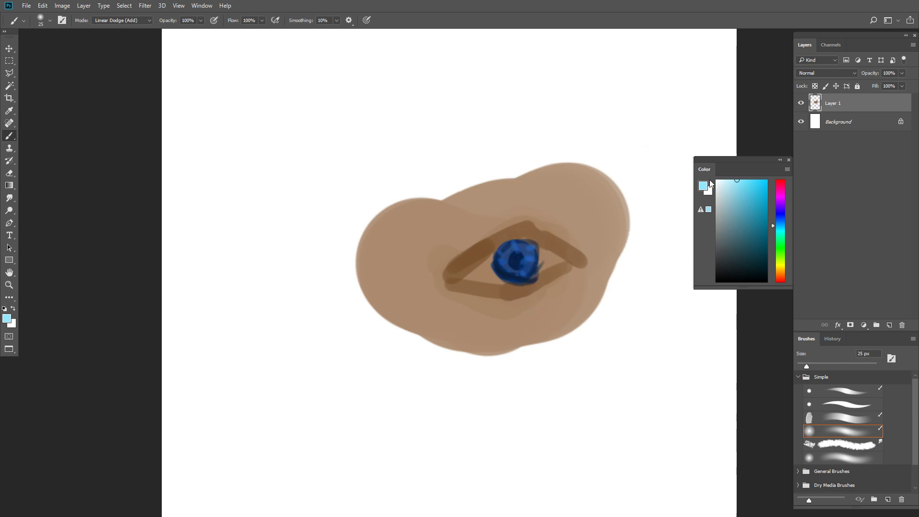
Try building up a glow on the iris with a darker teal, shrinking the brush to 10 px, and undo it
{"action": "left_click", "coordinate": [756, 219]}
{"action": "key", "text": "]"}
{"action": "mouse_move", "coordinate": [511, 250]}
{"action": "left_mouse_down"}
{"action": "mouse_move", "coordinate": [532, 265]}
{"action": "mouse_move", "coordinate": [526, 251]}
{"action": "mouse_move", "coordinate": [531, 257]}
{"action": "left_mouse_up"}
{"action": "key", "text": "["}
{"action": "key", "text": "["}
{"action": "scroll", "coordinate": [540, 292], "scroll_direction": "down", "scroll_amount": 2}
{"action": "key", "text": "["}
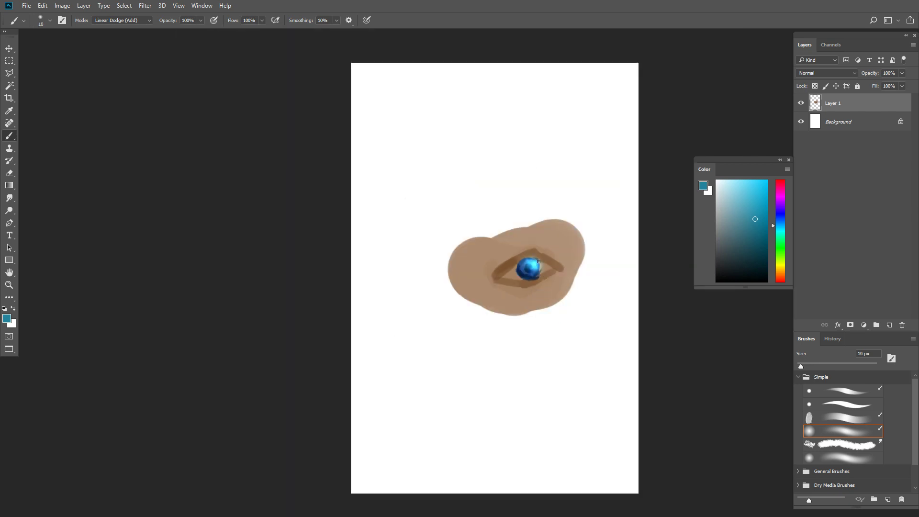
{"action": "key", "text": "bracketright"}
{"action": "key", "text": "bracketright"}
{"action": "key", "text": "ctrl+alt+z"}
{"action": "key", "text": "ctrl+alt+z"}
{"action": "key", "text": "ctrl+alt+z"}
Try a magenta Linear Dodge (Add) glow on the skin above the eye with 45 px and 20 px brushes, and undo it
{"action": "left_click", "coordinate": [781, 187]}
{"action": "key", "text": "bracketright"}
{"action": "key", "text": "bracketright"}
{"action": "key", "text": "bracketright"}
{"action": "key", "text": "bracketright"}
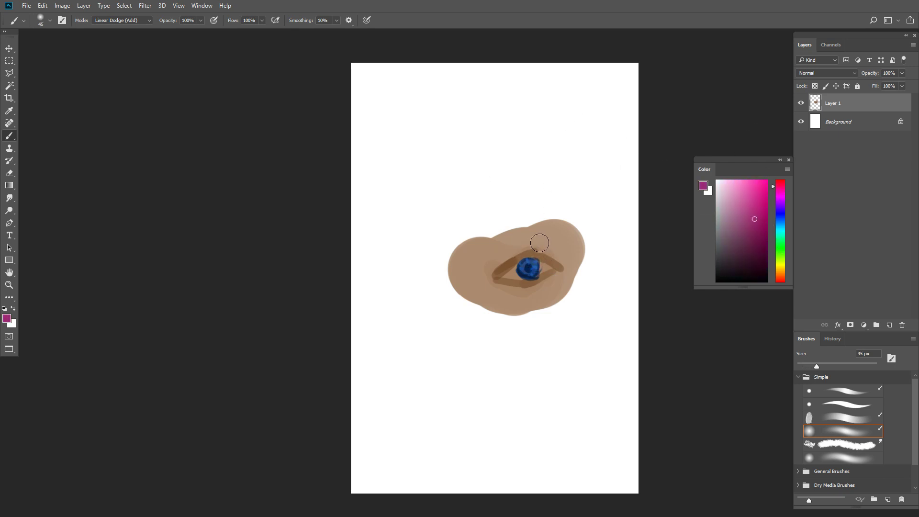
{"action": "mouse_move", "coordinate": [530, 241]}
{"action": "left_mouse_down"}
{"action": "mouse_move", "coordinate": [576, 256]}
{"action": "mouse_move", "coordinate": [551, 246]}
{"action": "mouse_move", "coordinate": [577, 265]}
{"action": "mouse_move", "coordinate": [544, 243]}
{"action": "mouse_move", "coordinate": [563, 250]}
{"action": "left_mouse_up"}
{"action": "key", "text": "bracketleft"}
{"action": "key", "text": "bracketleft"}
{"action": "key", "text": "bracketleft"}
{"action": "key", "text": "bracketleft"}
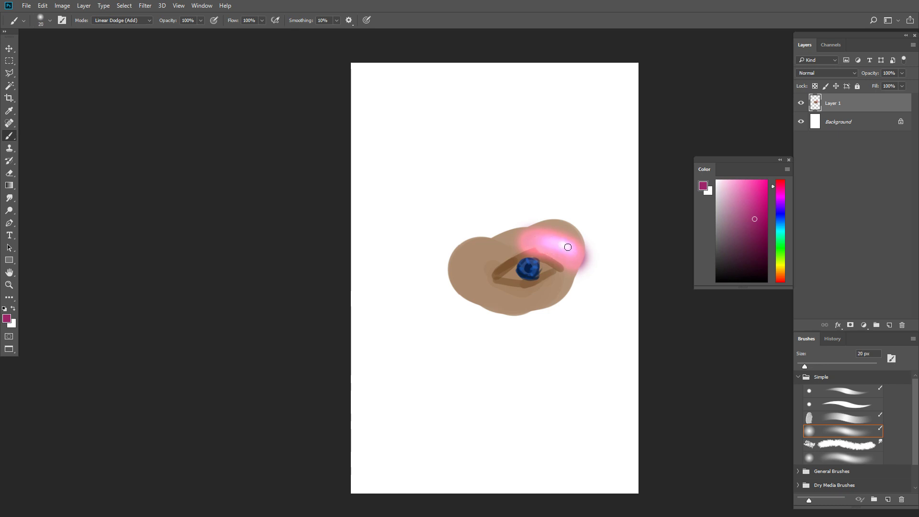
{"action": "key", "text": "ctrl+alt+z"}
{"action": "key", "text": "ctrl+alt+z"}
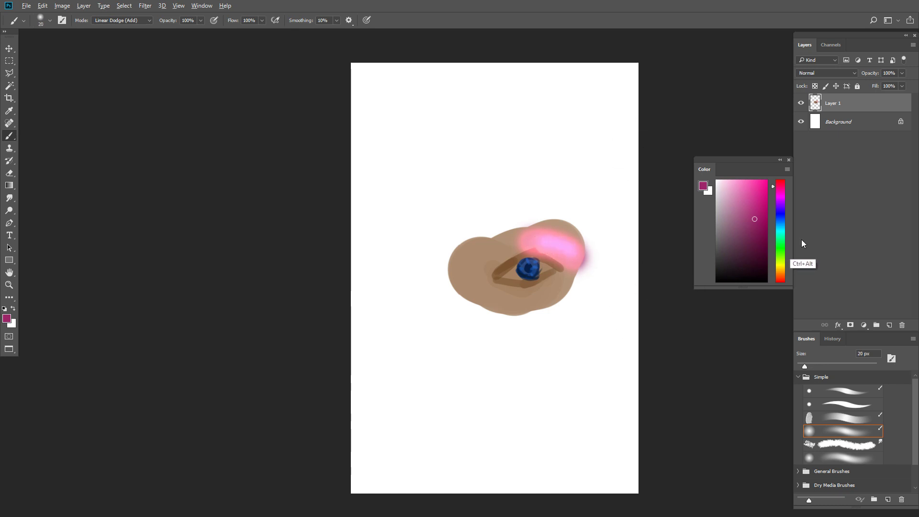
{"action": "key", "text": "ctrl+alt+z"}
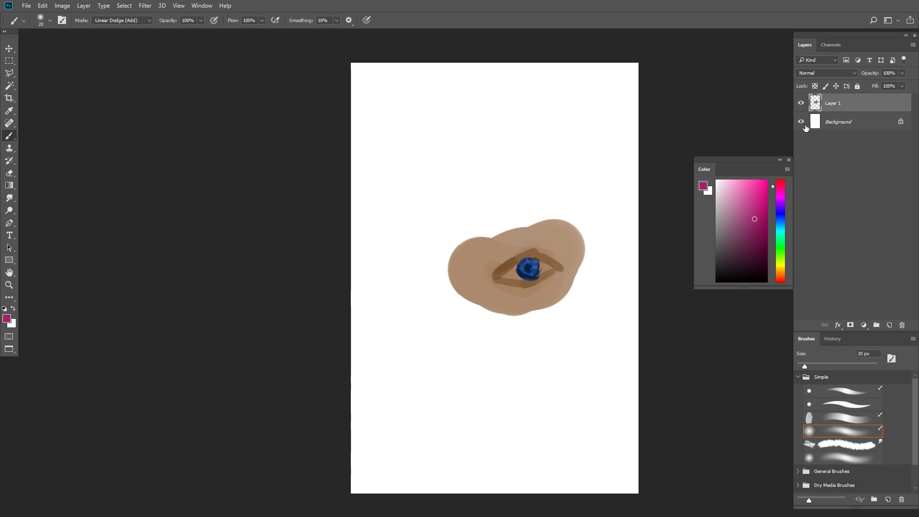
Set the brush mode to Clear, try erasing the skin's upper right edge with the soft brush up to 45 px, and undo it
{"action": "left_click", "coordinate": [137, 21]}
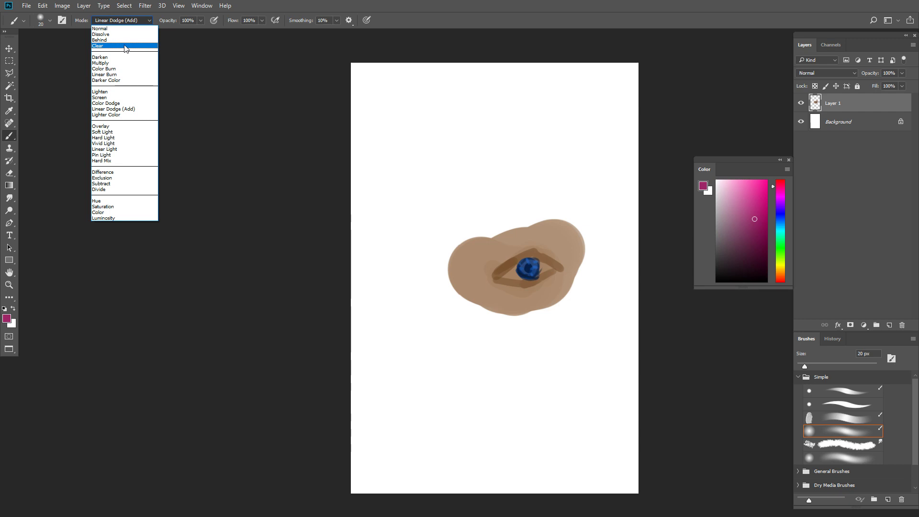
{"action": "left_click", "coordinate": [125, 46]}
{"action": "mouse_move", "coordinate": [535, 224]}
{"action": "left_mouse_down"}
{"action": "mouse_move", "coordinate": [575, 207]}
{"action": "mouse_move", "coordinate": [566, 249]}
{"action": "mouse_move", "coordinate": [599, 247]}
{"action": "left_mouse_up"}
{"action": "key", "text": "ctrl+z"}
{"action": "key", "text": "bracketright"}
{"action": "key", "text": "bracketright"}
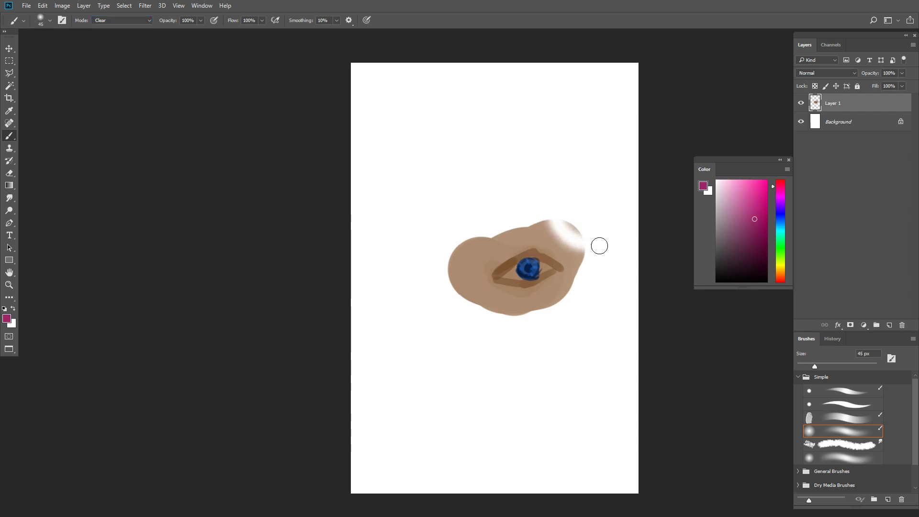
{"action": "key", "text": "ctrl+z"}
Try erasing the right part of the eye with the first Simple brush at 70 px in Clear mode, and undo it
{"action": "left_click", "coordinate": [843, 397]}
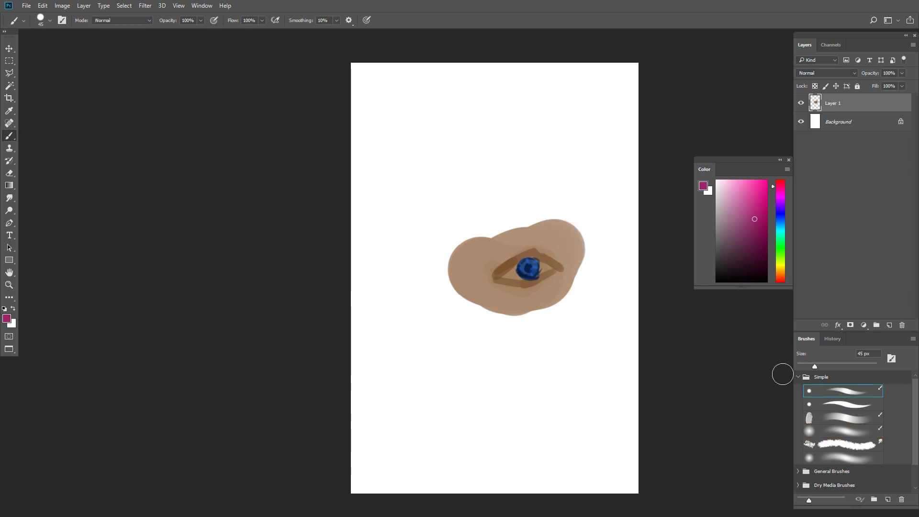
{"action": "left_click_drag", "start_coordinate": [551, 187], "coordinate": [574, 240]}
{"action": "key", "text": "ctrl+z"}
{"action": "left_click", "coordinate": [128, 22]}
{"action": "left_click", "coordinate": [125, 46]}
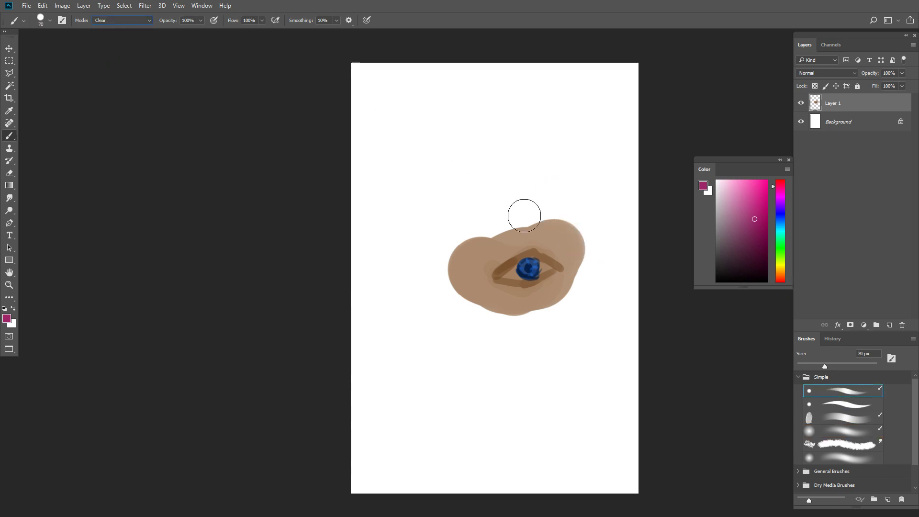
{"action": "mouse_move", "coordinate": [523, 211]}
{"action": "left_mouse_down"}
{"action": "mouse_move", "coordinate": [572, 216]}
{"action": "mouse_move", "coordinate": [581, 201]}
{"action": "mouse_move", "coordinate": [594, 215]}
{"action": "mouse_move", "coordinate": [531, 217]}
{"action": "mouse_move", "coordinate": [567, 221]}
{"action": "mouse_move", "coordinate": [555, 263]}
{"action": "mouse_move", "coordinate": [598, 261]}
{"action": "left_mouse_up"}
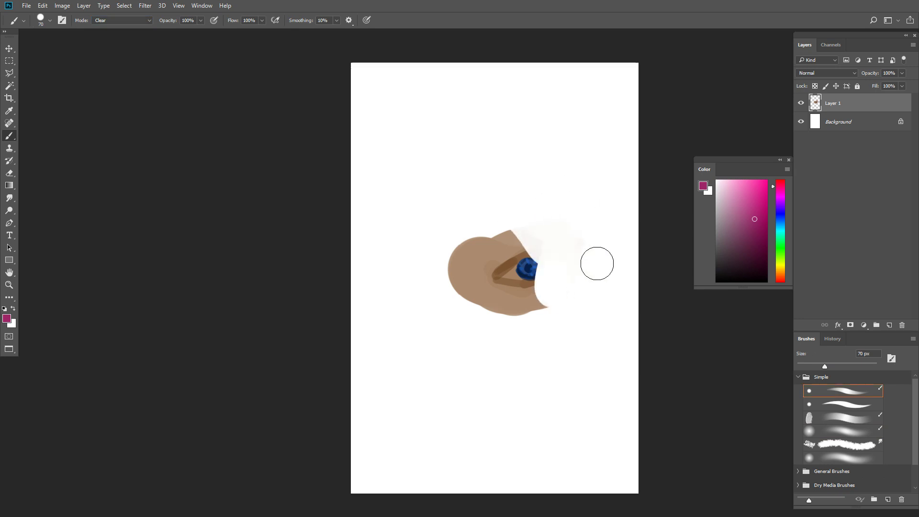
{"action": "key", "text": "ctrl+z"}
Set the brush mode to Behind, try magenta strokes across the skin's upper right, and undo them
{"action": "left_click", "coordinate": [134, 21]}
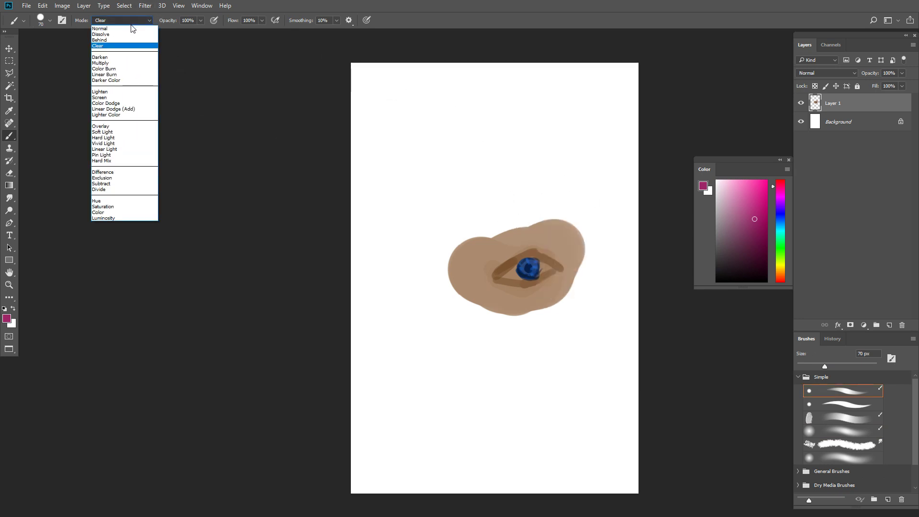
{"action": "left_click", "coordinate": [128, 42]}
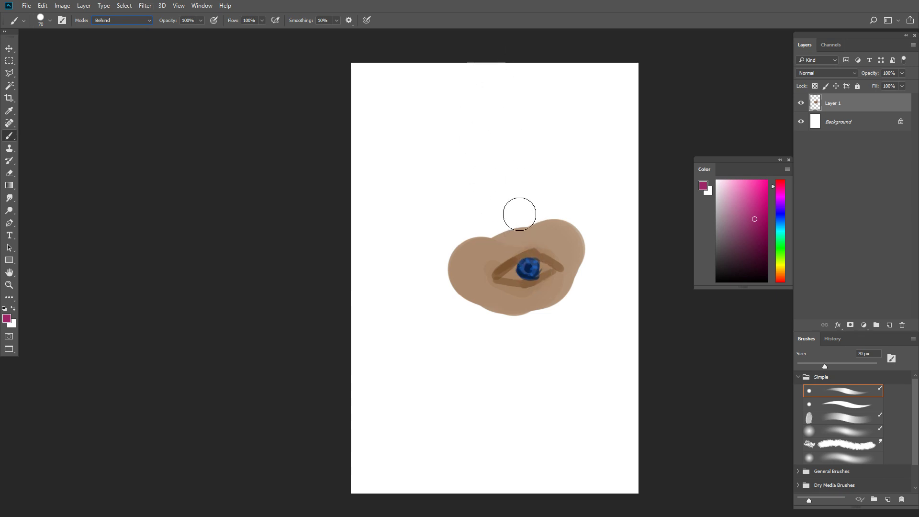
{"action": "left_click_drag", "start_coordinate": [544, 181], "coordinate": [520, 240]}
{"action": "mouse_move", "coordinate": [551, 200]}
{"action": "left_mouse_down"}
{"action": "mouse_move", "coordinate": [545, 271]}
{"action": "mouse_move", "coordinate": [550, 294]}
{"action": "left_mouse_up"}
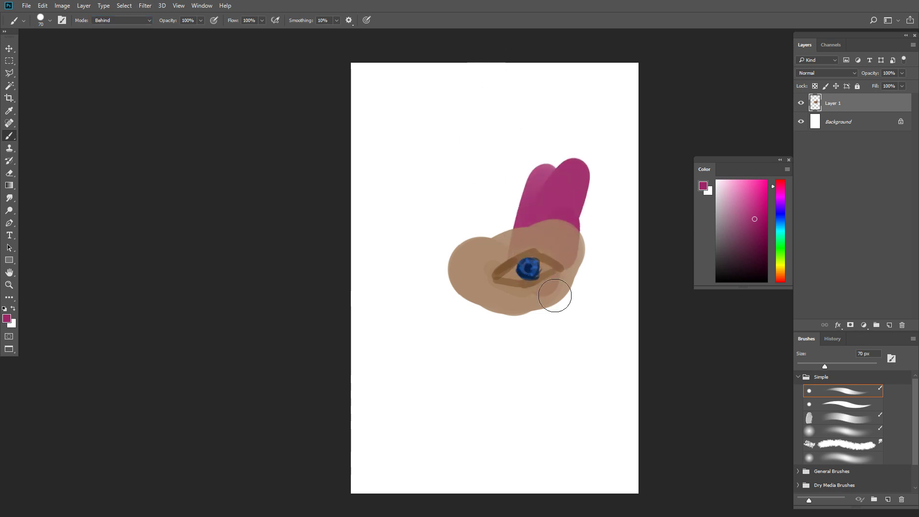
{"action": "key", "text": "ctrl+z"}
Try surrounding the skin shape with magenta behind it using a 90 px brush, and undo the strokes
{"action": "key", "text": "bracketright"}
{"action": "key", "text": "bracketright"}
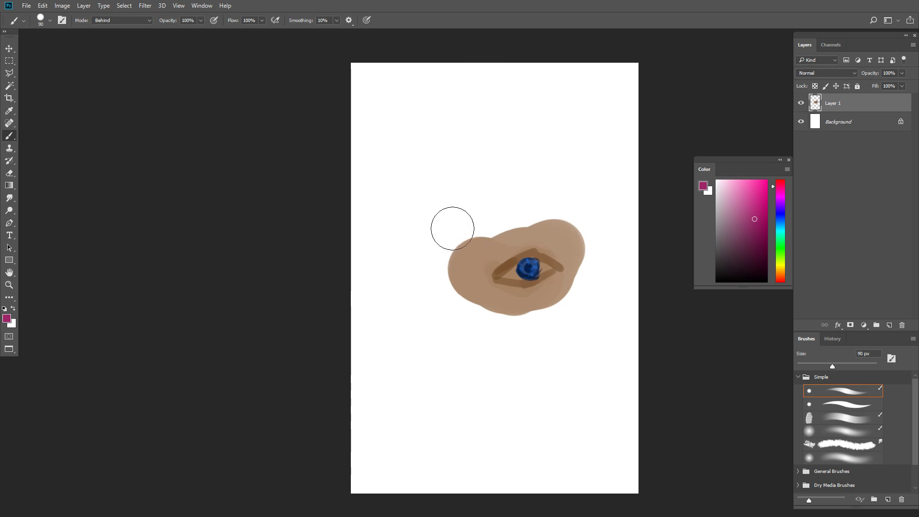
{"action": "mouse_move", "coordinate": [460, 214]}
{"action": "left_mouse_down"}
{"action": "mouse_move", "coordinate": [433, 283]}
{"action": "mouse_move", "coordinate": [550, 280]}
{"action": "mouse_move", "coordinate": [597, 206]}
{"action": "mouse_move", "coordinate": [510, 206]}
{"action": "mouse_move", "coordinate": [574, 184]}
{"action": "left_mouse_up"}
{"action": "key", "text": "ctrl+z"}
{"action": "mouse_move", "coordinate": [550, 228]}
{"action": "left_mouse_down"}
{"action": "mouse_move", "coordinate": [522, 231]}
{"action": "mouse_move", "coordinate": [571, 234]}
{"action": "left_mouse_up"}
{"action": "mouse_move", "coordinate": [507, 235]}
{"action": "left_mouse_down"}
{"action": "mouse_move", "coordinate": [550, 250]}
{"action": "mouse_move", "coordinate": [534, 286]}
{"action": "mouse_move", "coordinate": [559, 275]}
{"action": "mouse_move", "coordinate": [547, 261]}
{"action": "mouse_move", "coordinate": [536, 278]}
{"action": "mouse_move", "coordinate": [503, 292]}
{"action": "mouse_move", "coordinate": [535, 305]}
{"action": "mouse_move", "coordinate": [589, 200]}
{"action": "left_mouse_up"}
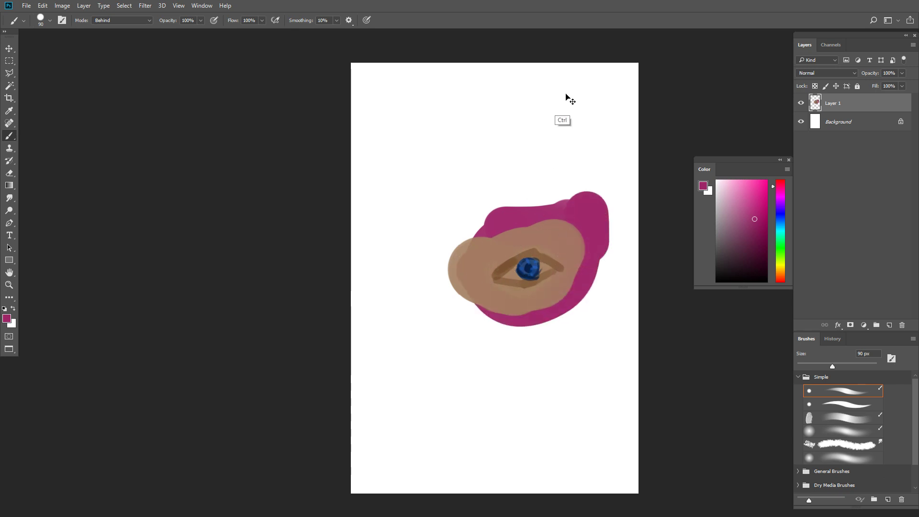
{"action": "key", "text": "ctrl+alt+z"}
{"action": "key", "text": "ctrl+alt+z"}
{"action": "key", "text": "ctrl+alt+z"}
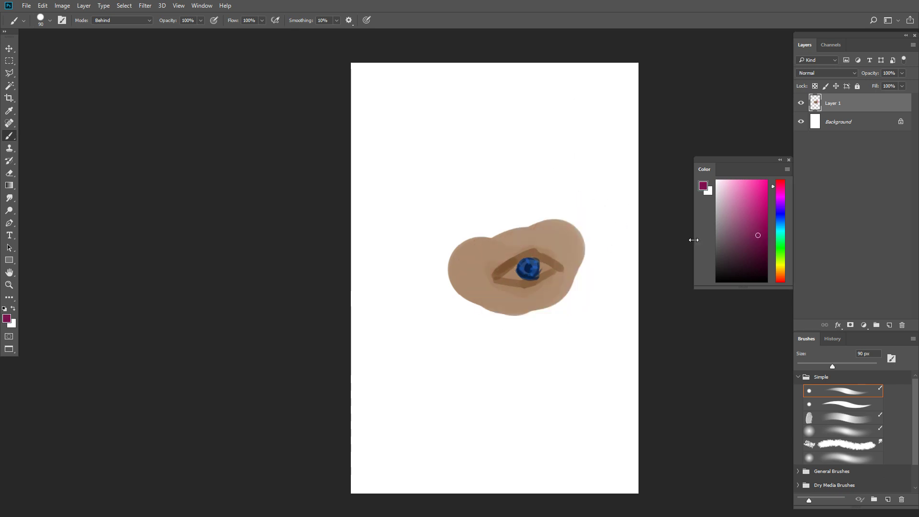
Sample the skin tone, try painting it behind the eye with a brush enlarged to 150 px, and undo the strokes
{"action": "left_click", "coordinate": [476, 275], "text": "alt"}
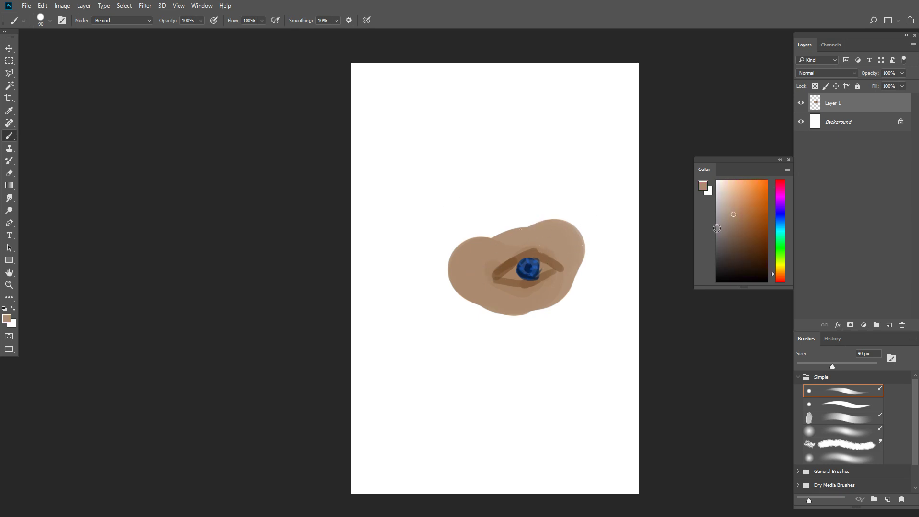
{"action": "key", "text": "bracketright"}
{"action": "key", "text": "bracketright"}
{"action": "key", "text": "bracketright"}
{"action": "mouse_move", "coordinate": [499, 267]}
{"action": "left_mouse_down"}
{"action": "mouse_move", "coordinate": [565, 278]}
{"action": "mouse_move", "coordinate": [513, 315]}
{"action": "mouse_move", "coordinate": [495, 245]}
{"action": "mouse_move", "coordinate": [595, 216]}
{"action": "mouse_move", "coordinate": [593, 206]}
{"action": "mouse_move", "coordinate": [527, 345]}
{"action": "mouse_move", "coordinate": [474, 257]}
{"action": "mouse_move", "coordinate": [513, 369]}
{"action": "mouse_move", "coordinate": [608, 292]}
{"action": "mouse_move", "coordinate": [589, 295]}
{"action": "left_mouse_up"}
{"action": "mouse_move", "coordinate": [572, 213]}
{"action": "left_mouse_down"}
{"action": "mouse_move", "coordinate": [578, 169]}
{"action": "mouse_move", "coordinate": [506, 200]}
{"action": "left_mouse_up"}
{"action": "key", "text": "ctrl+alt+z"}
{"action": "key", "text": "ctrl+alt+z"}
{"action": "key", "text": "ctrl+alt+z"}
{"action": "key", "text": "ctrl+alt+z"}
{"action": "key", "text": "ctrl+alt+z"}
Replace the eye painting layer with a new empty layer and open its blend mode choices
{"action": "left_click", "coordinate": [902, 326]}
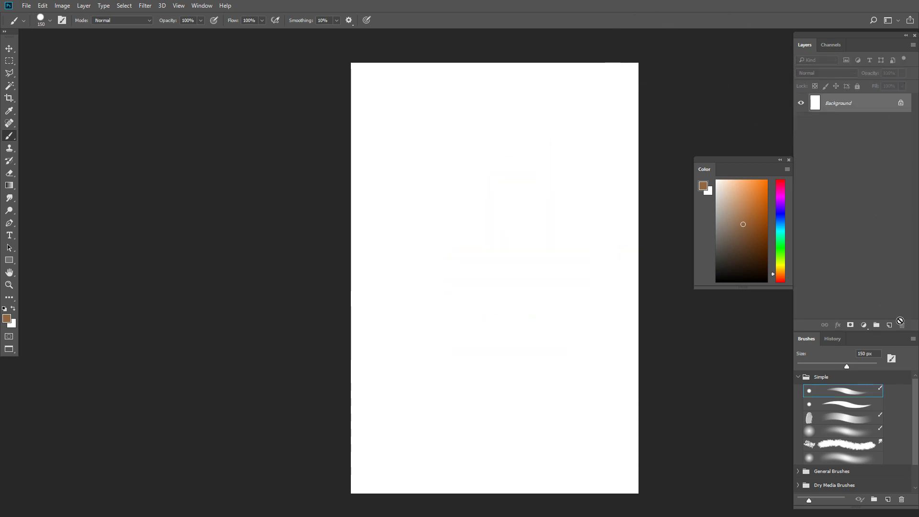
{"action": "left_click", "coordinate": [890, 326]}
{"action": "left_click", "coordinate": [821, 72]}
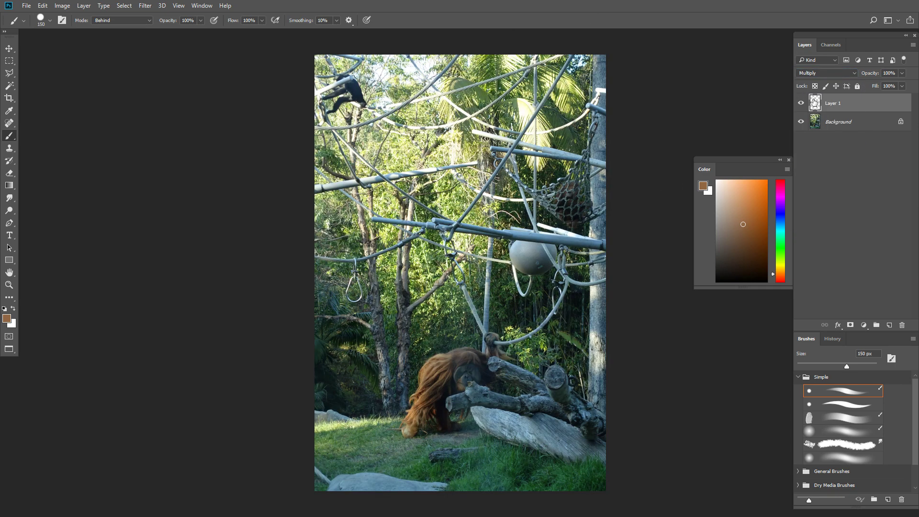
Replace the photo's painted Multiply layer with a new empty layer and set its blend mode to Overlay
{"action": "key", "text": "Delete"}
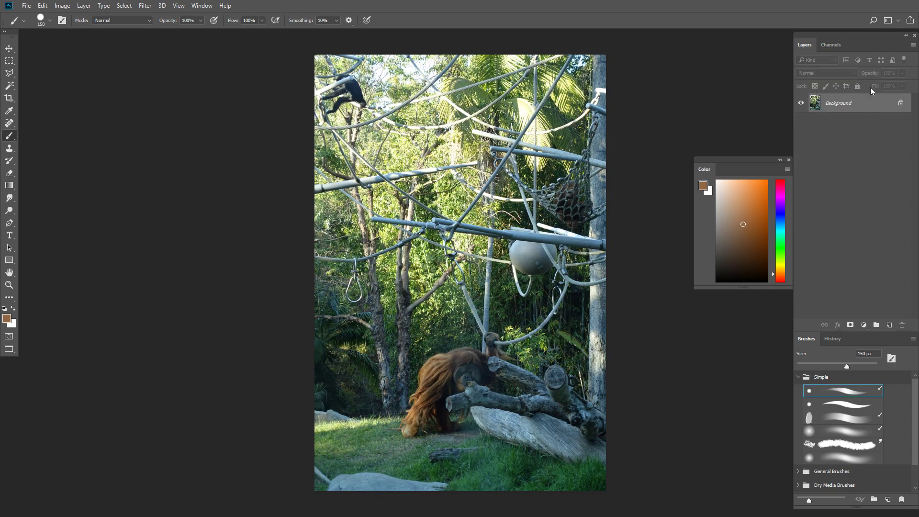
{"action": "left_click", "coordinate": [889, 325]}
{"action": "left_click", "coordinate": [826, 73]}
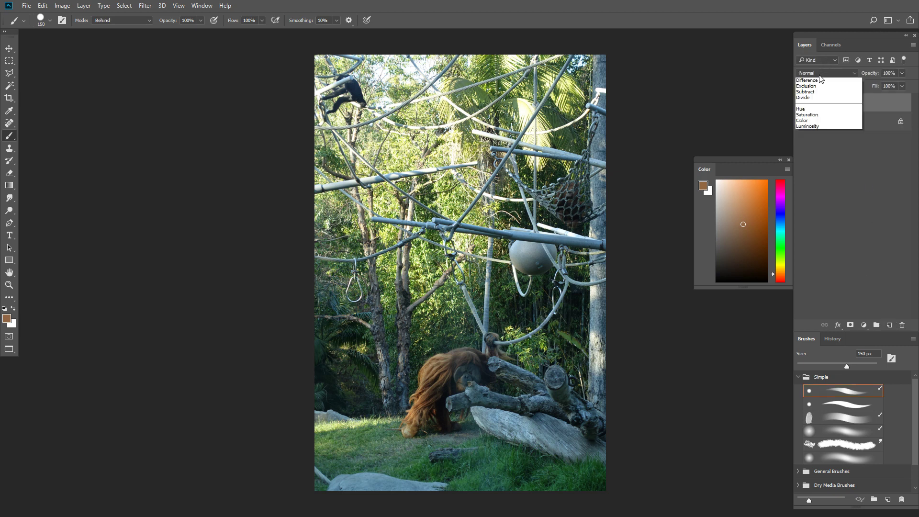
{"action": "left_click", "coordinate": [822, 167]}
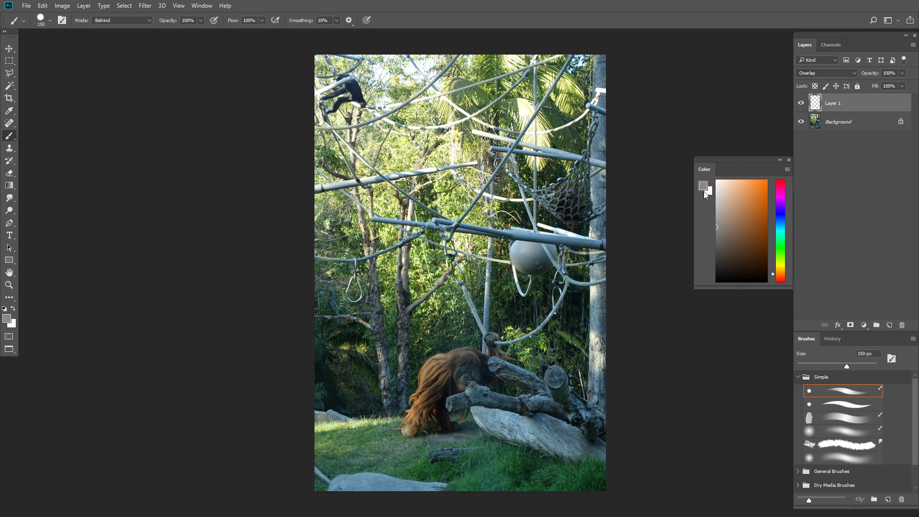
Enlarge the brush to 500 px and set the foreground color to the neutral grey 8a8a8a
{"action": "key", "text": "bracketright"}
{"action": "key", "text": "bracketright"}
{"action": "left_click", "coordinate": [703, 187]}
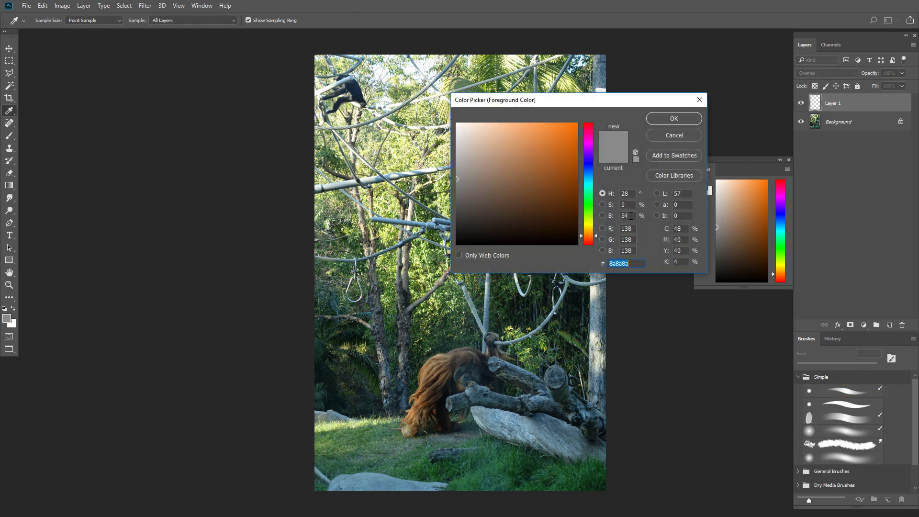
{"action": "key", "text": "Return"}
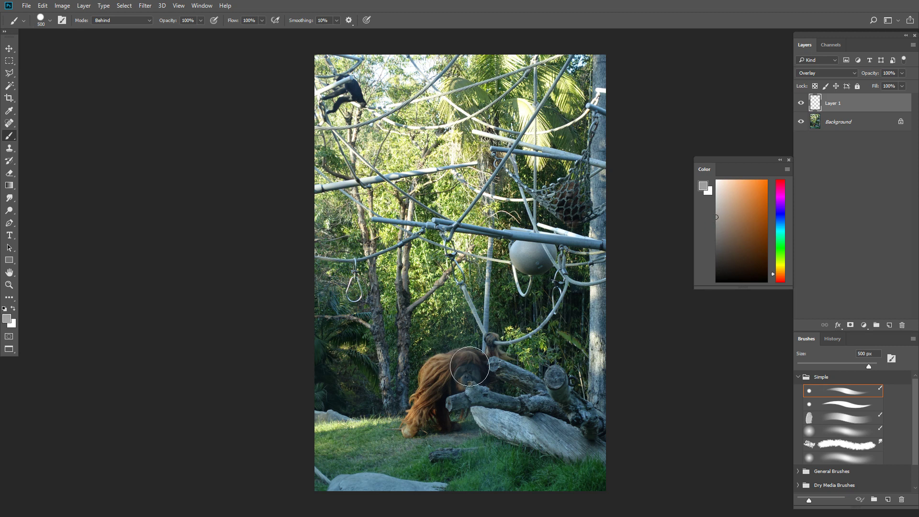
Try light grey and tan Overlay strokes over the orangutan with the 500 px brush, and undo them
{"action": "mouse_move", "coordinate": [469, 366]}
{"action": "left_mouse_down"}
{"action": "mouse_move", "coordinate": [449, 357]}
{"action": "mouse_move", "coordinate": [498, 380]}
{"action": "mouse_move", "coordinate": [397, 355]}
{"action": "mouse_move", "coordinate": [505, 369]}
{"action": "left_mouse_up"}
{"action": "key", "text": "ctrl+z"}
{"action": "mouse_move", "coordinate": [426, 379]}
{"action": "left_mouse_down"}
{"action": "mouse_move", "coordinate": [453, 323]}
{"action": "mouse_move", "coordinate": [529, 367]}
{"action": "mouse_move", "coordinate": [453, 340]}
{"action": "mouse_move", "coordinate": [524, 332]}
{"action": "left_mouse_up"}
{"action": "key", "text": "ctrl+z"}
{"action": "mouse_move", "coordinate": [479, 361]}
{"action": "left_mouse_down"}
{"action": "mouse_move", "coordinate": [425, 365]}
{"action": "mouse_move", "coordinate": [485, 355]}
{"action": "left_mouse_up"}
{"action": "key", "text": "ctrl+z"}
{"action": "mouse_move", "coordinate": [460, 383]}
{"action": "left_mouse_down"}
{"action": "mouse_move", "coordinate": [441, 391]}
{"action": "mouse_move", "coordinate": [438, 373]}
{"action": "mouse_move", "coordinate": [436, 380]}
{"action": "mouse_move", "coordinate": [482, 370]}
{"action": "left_mouse_up"}
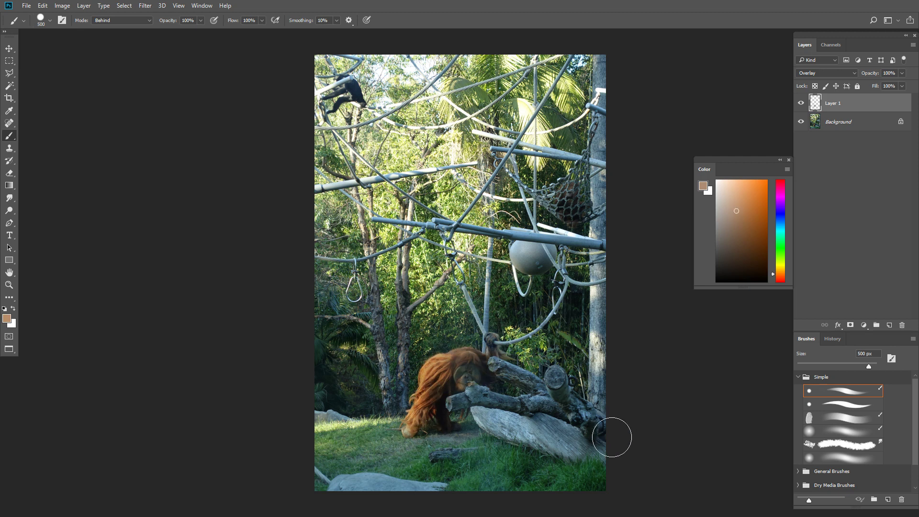
{"action": "key", "text": "ctrl+z"}
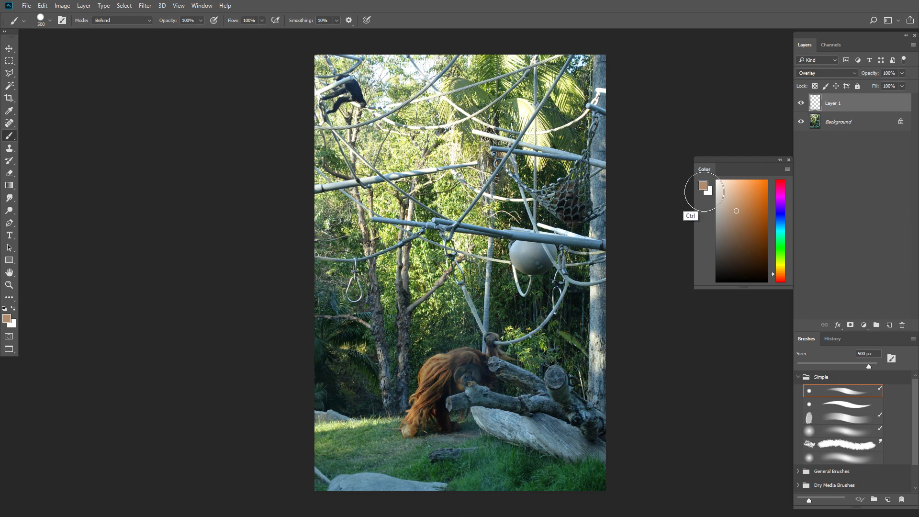
Try darkening the orangutan's fur with dark grey Overlay strokes using a 250 px brush, and undo them
{"action": "mouse_move", "coordinate": [439, 386]}
{"action": "left_mouse_down"}
{"action": "mouse_move", "coordinate": [430, 394]}
{"action": "mouse_move", "coordinate": [459, 365]}
{"action": "left_mouse_up"}
{"action": "key", "text": "bracketleft"}
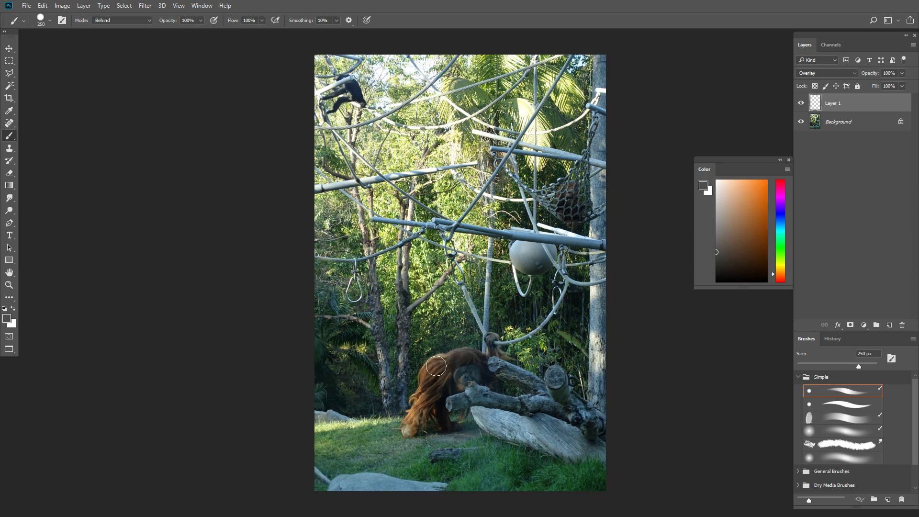
{"action": "left_click_drag", "start_coordinate": [427, 381], "coordinate": [416, 419]}
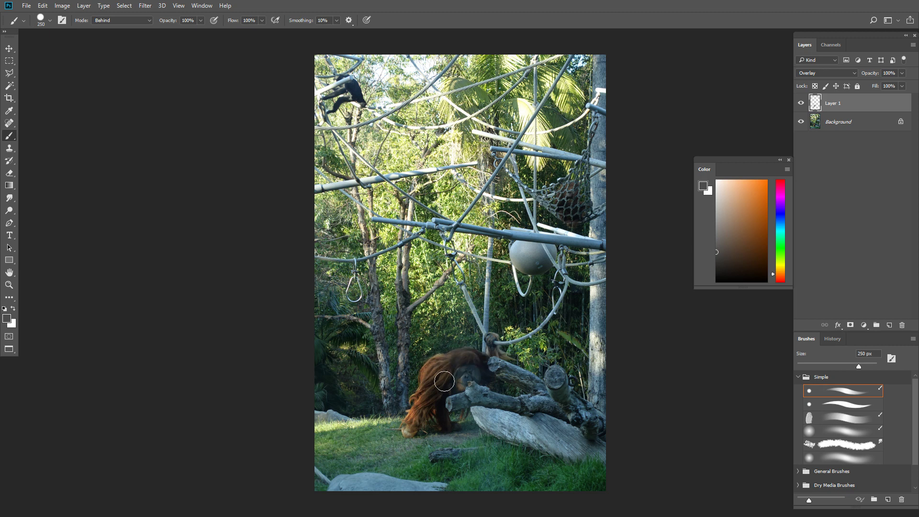
{"action": "scroll", "coordinate": [424, 398], "scroll_direction": "up", "scroll_amount": 1}
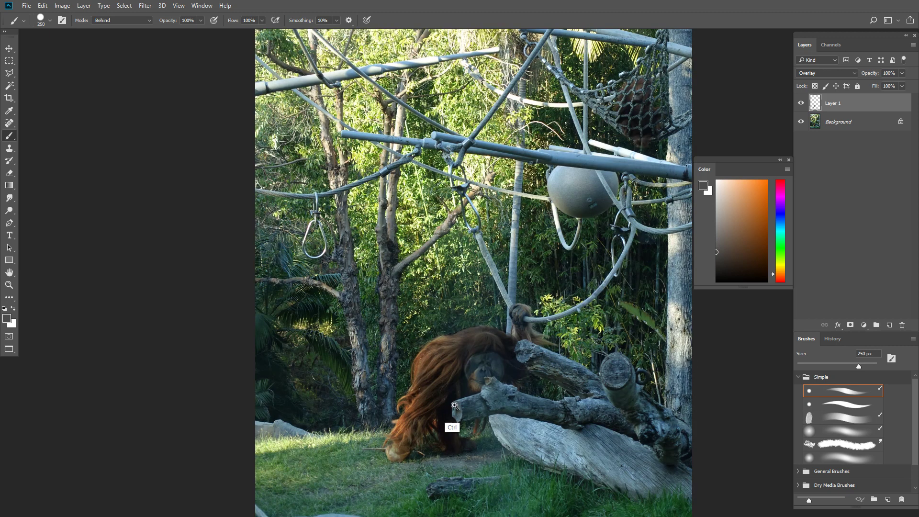
{"action": "left_click_drag", "start_coordinate": [423, 371], "coordinate": [428, 345]}
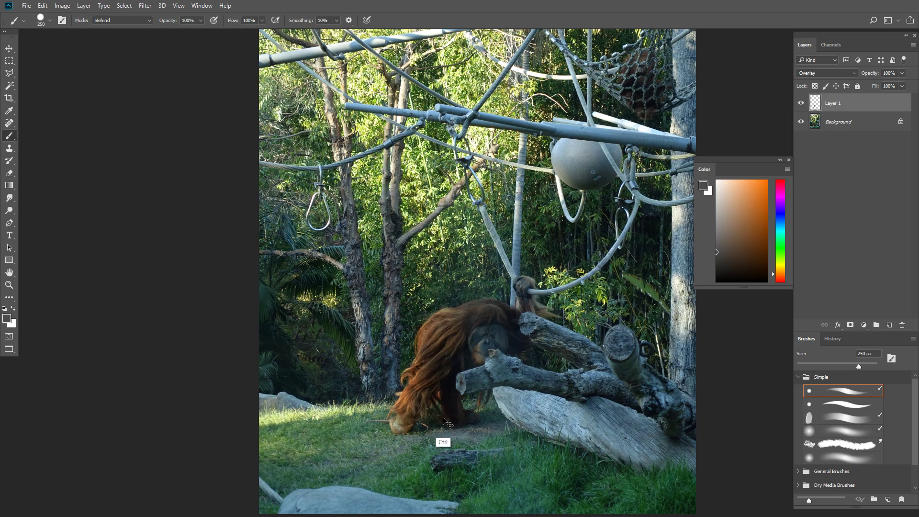
{"action": "scroll", "coordinate": [524, 309], "scroll_direction": "right", "scroll_amount": 2}
{"action": "left_click", "coordinate": [524, 309]}
{"action": "left_click_drag", "start_coordinate": [512, 243], "coordinate": [477, 249]}
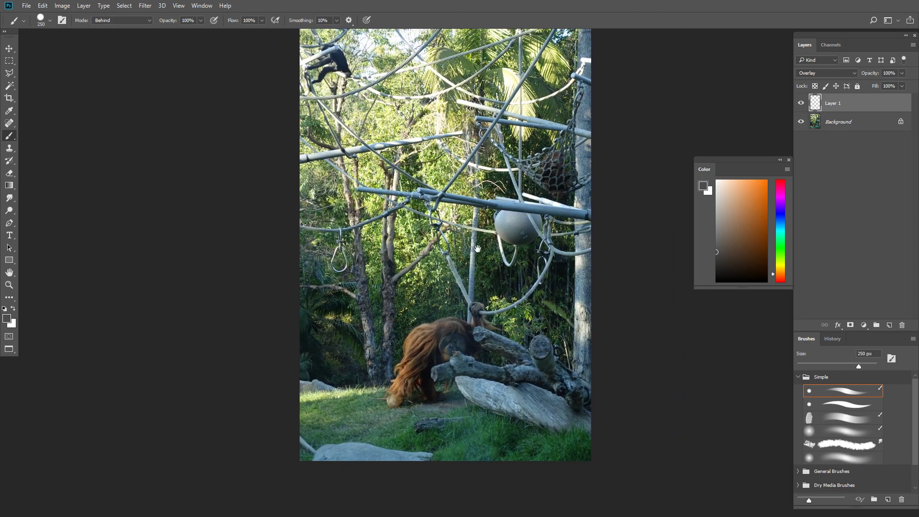
{"action": "left_click_drag", "start_coordinate": [553, 246], "coordinate": [549, 268]}
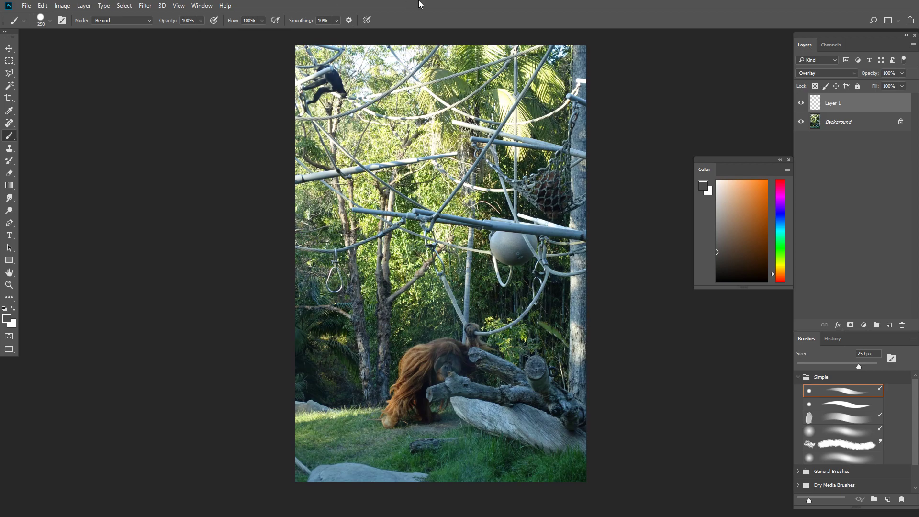
Leave the full-screen view and open assassinscontract_example.jpg, focusing on the metal and wood columns
{"action": "key", "text": "f"}
{"action": "key", "text": "f"}
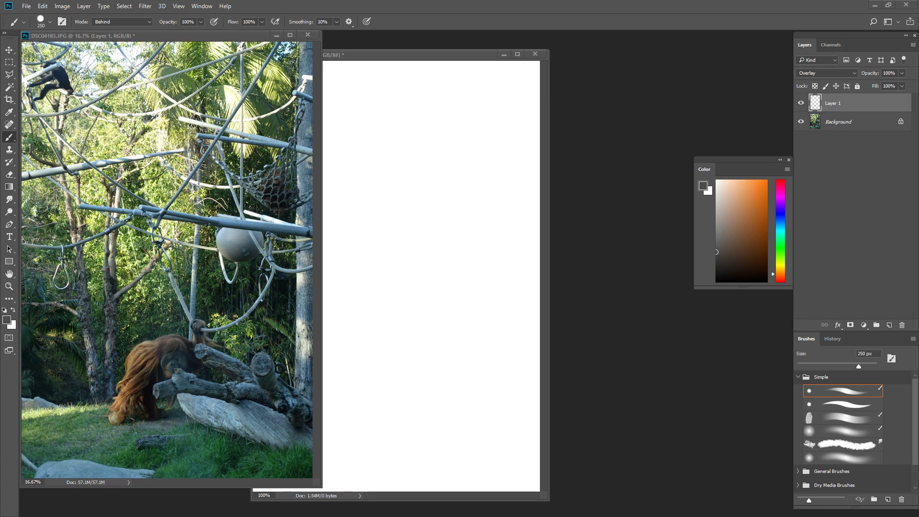
{"action": "left_click_drag", "start_coordinate": [387, 5], "coordinate": [339, 127]}
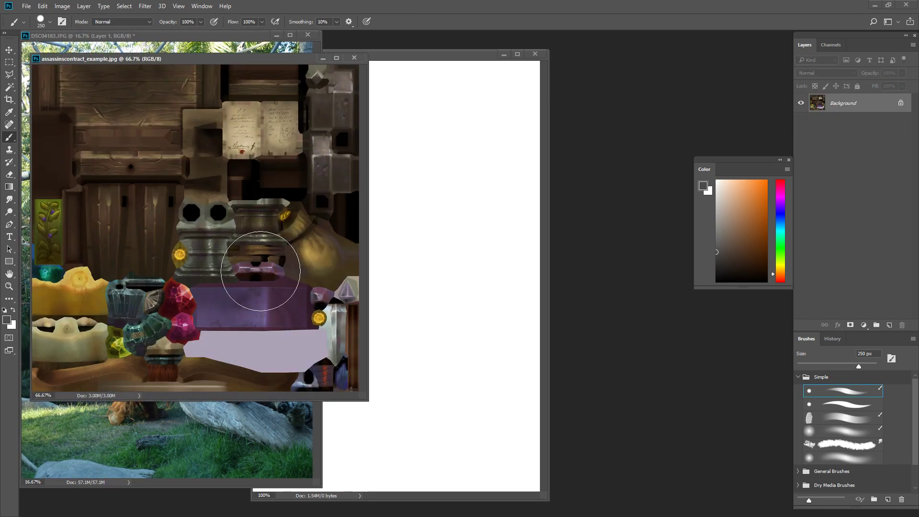
{"action": "scroll", "coordinate": [285, 271], "scroll_direction": "up", "scroll_amount": 2}
{"action": "left_click_drag", "start_coordinate": [221, 156], "coordinate": [84, 181]}
{"action": "left_click_drag", "start_coordinate": [135, 208], "coordinate": [301, 252]}
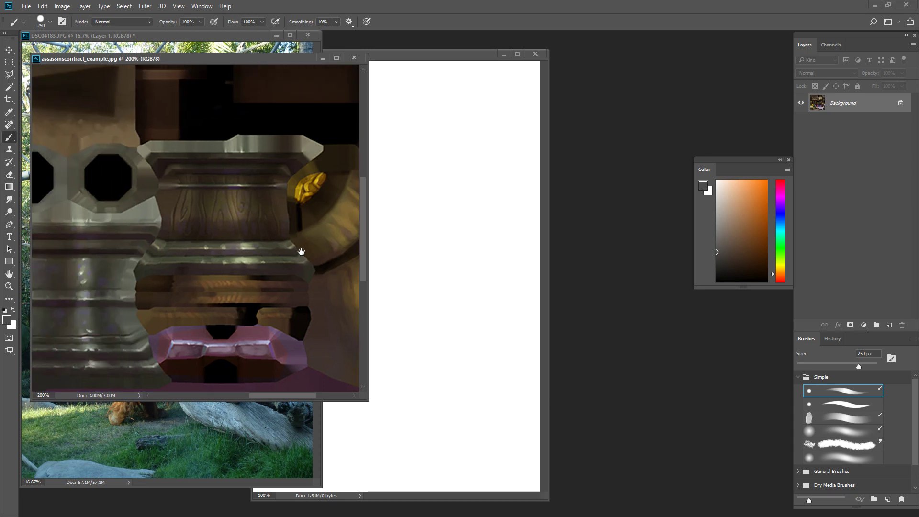
{"action": "left_click_drag", "start_coordinate": [207, 270], "coordinate": [222, 258]}
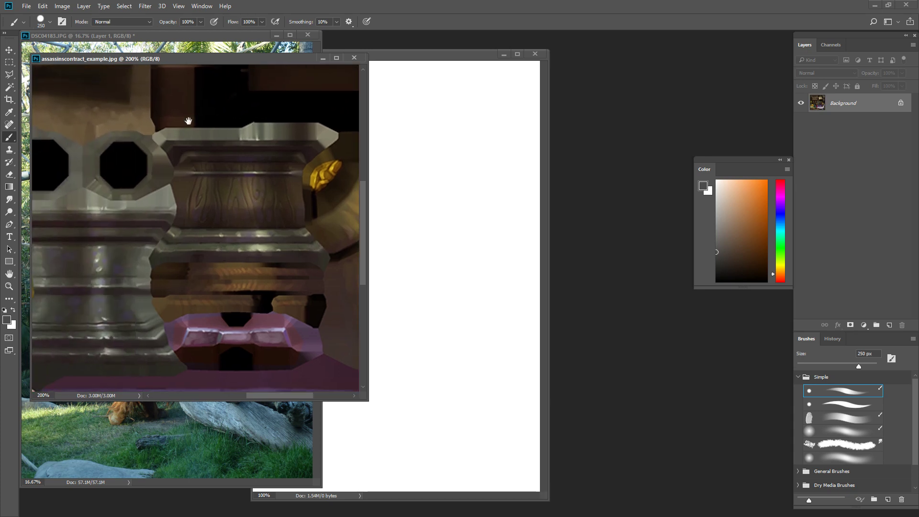
{"action": "left_click_drag", "start_coordinate": [103, 295], "coordinate": [172, 287]}
Reduce the brush to 40 px and add a new Overlay layer above the texture painting
{"action": "key", "text": "bracketleft"}
{"action": "key", "text": "bracketleft"}
{"action": "key", "text": "bracketleft"}
{"action": "key", "text": "bracketleft"}
{"action": "key", "text": "bracketleft"}
{"action": "key", "text": "bracketleft"}
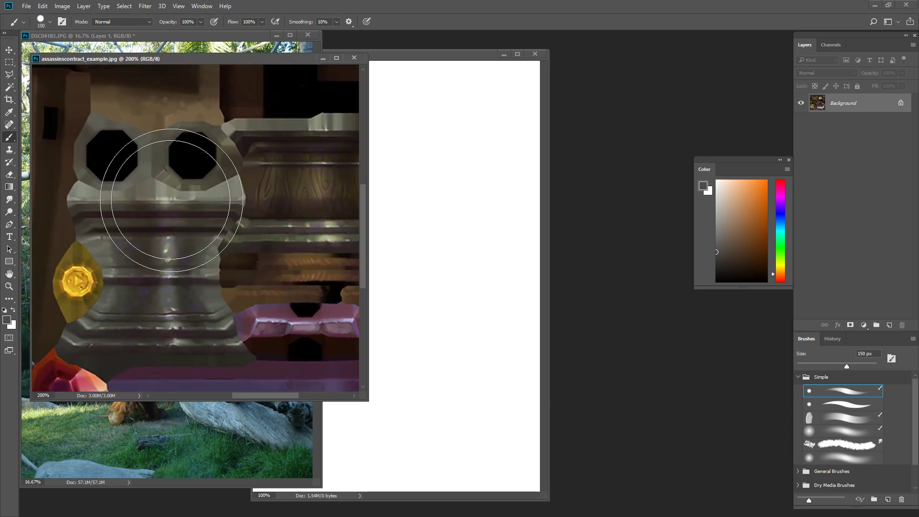
{"action": "key", "text": "bracketleft"}
{"action": "key", "text": "bracketleft"}
{"action": "key", "text": "bracketleft"}
{"action": "left_click_drag", "start_coordinate": [310, 168], "coordinate": [263, 177]}
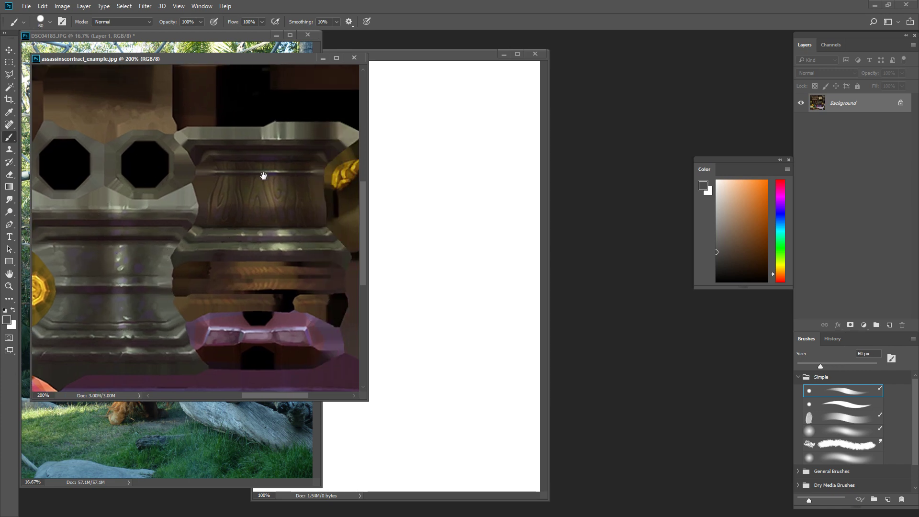
{"action": "key", "text": "bracketleft"}
{"action": "key", "text": "bracketleft"}
{"action": "key", "text": "bracketleft"}
{"action": "left_click", "coordinate": [890, 325]}
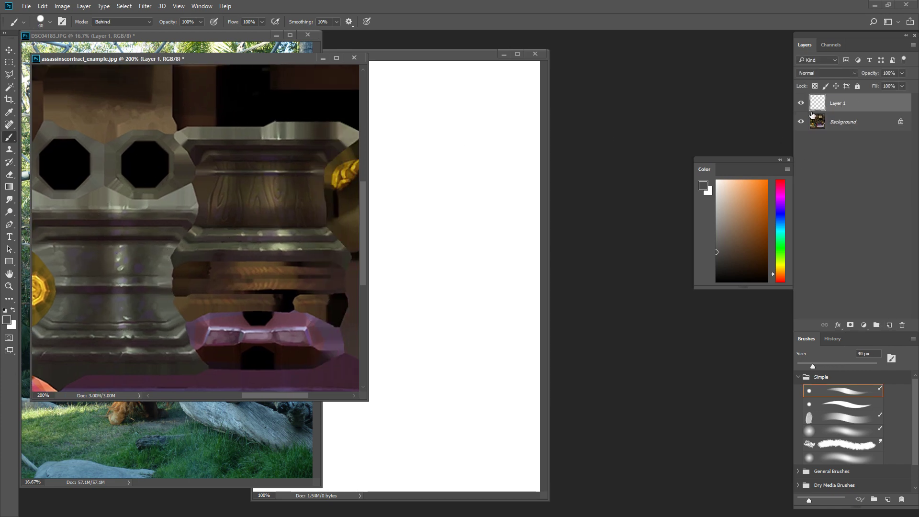
{"action": "left_click", "coordinate": [822, 75]}
{"action": "left_click", "coordinate": [828, 175]}
Try a near-white Overlay stroke down the wooden column, undo it, and reduce the brush to 35 px
{"action": "mouse_move", "coordinate": [230, 222]}
{"action": "left_mouse_down"}
{"action": "mouse_move", "coordinate": [257, 222]}
{"action": "mouse_move", "coordinate": [293, 251]}
{"action": "left_mouse_up"}
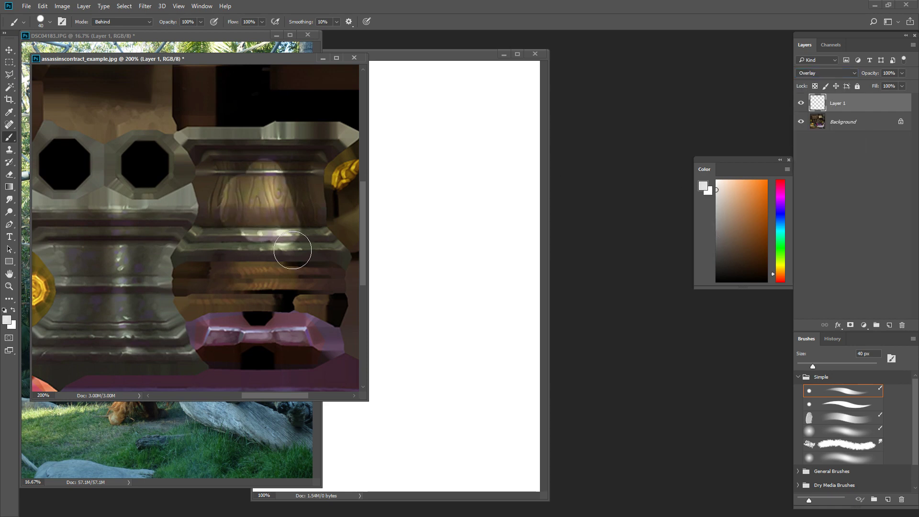
{"action": "key", "text": "ctrl+z"}
{"action": "key", "text": "bracketleft"}
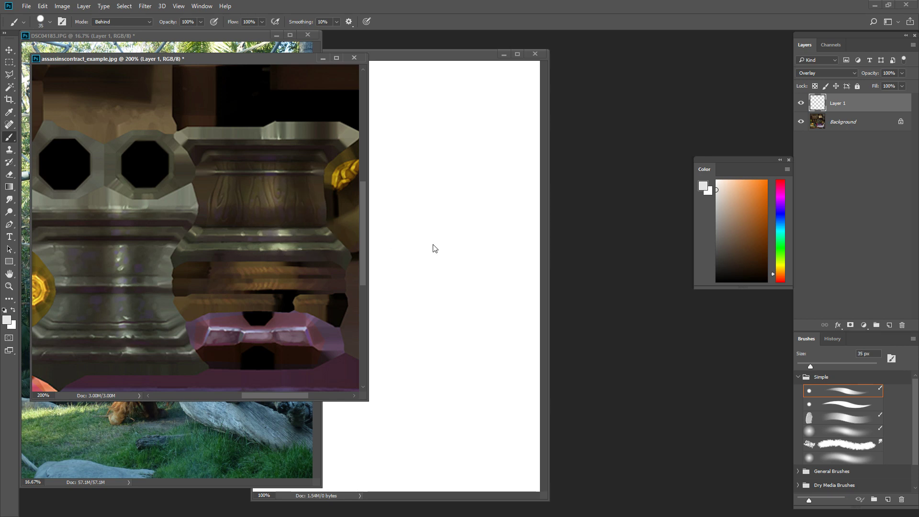
Switch to the soft round brush, try grey Overlay strokes down the wooden column, and undo them
{"action": "left_click", "coordinate": [830, 433]}
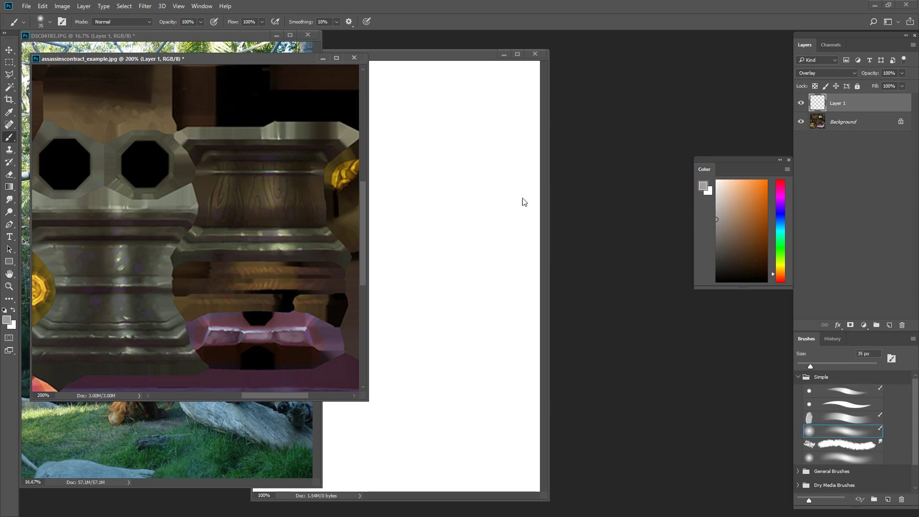
{"action": "left_click_drag", "start_coordinate": [267, 188], "coordinate": [277, 242]}
{"action": "key", "text": "ctrl+z"}
{"action": "key", "text": "bracketleft"}
{"action": "key", "text": "bracketleft"}
{"action": "key", "text": "bracketleft"}
{"action": "left_click_drag", "start_coordinate": [272, 178], "coordinate": [276, 239]}
{"action": "key", "text": "ctrl+z"}
Try light grey Overlay strokes on the wood bands with the soft brush at 20 to 30 px, and undo them
{"action": "key", "text": "bracketright"}
{"action": "key", "text": "bracketright"}
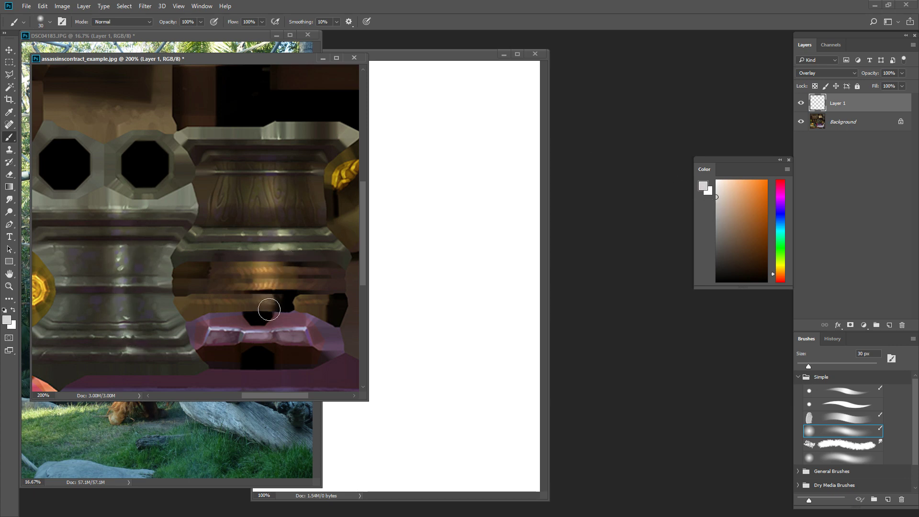
{"action": "key", "text": "bracketleft"}
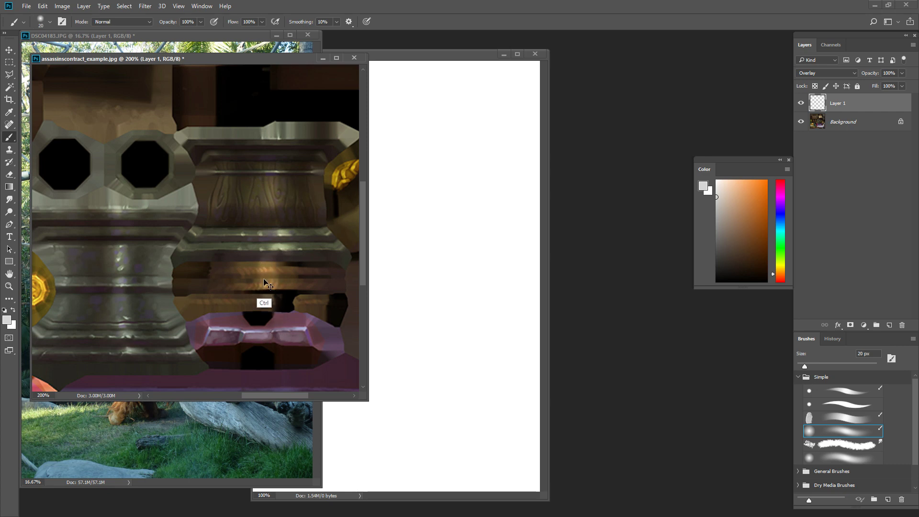
{"action": "key", "text": "ctrl+z"}
{"action": "key", "text": "bracketright"}
{"action": "key", "text": "bracketright"}
{"action": "mouse_move", "coordinate": [277, 253]}
{"action": "left_mouse_down"}
{"action": "mouse_move", "coordinate": [267, 147]}
{"action": "mouse_move", "coordinate": [271, 224]}
{"action": "left_mouse_up"}
{"action": "key", "text": "ctrl+z"}
Warm up the center of the wooden column with a tan Overlay stroke using the soft brush at 35 px
{"action": "key", "text": "bracketleft"}
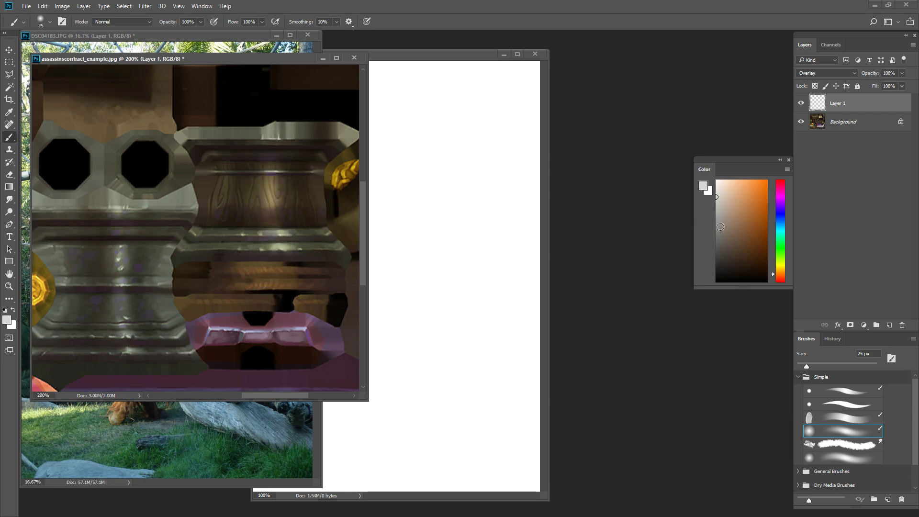
{"action": "key", "text": "bracketright"}
{"action": "key", "text": "ctrl+z"}
{"action": "left_click_drag", "start_coordinate": [269, 220], "coordinate": [267, 187]}
{"action": "key", "text": "ctrl+z"}
{"action": "left_click_drag", "start_coordinate": [273, 218], "coordinate": [270, 186]}
{"action": "key", "text": "bracketleft"}
{"action": "key", "text": "ctrl+minus"}
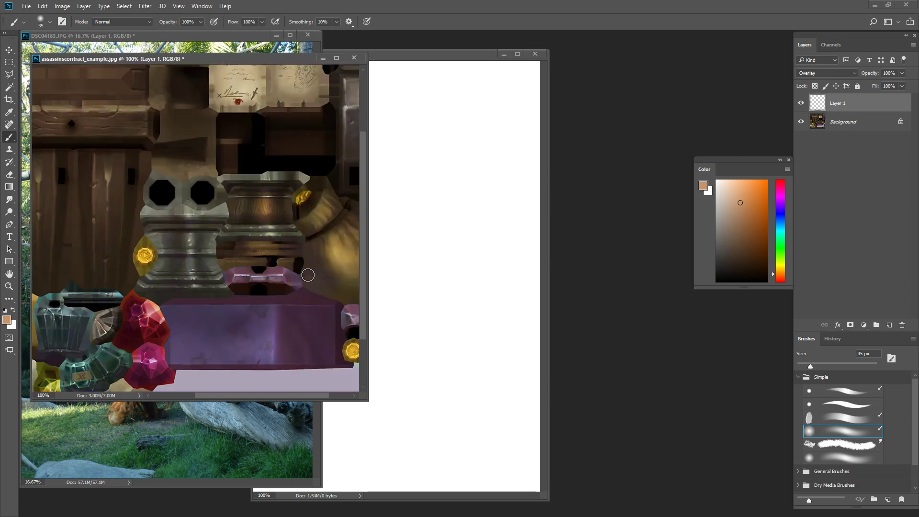
Try tan and orange Overlay strokes on the sack with the soft brush enlarged to 70 px, and undo them
{"action": "mouse_move", "coordinate": [316, 223]}
{"action": "left_mouse_down"}
{"action": "mouse_move", "coordinate": [354, 282]}
{"action": "mouse_move", "coordinate": [298, 290]}
{"action": "left_mouse_up"}
{"action": "key", "text": "ctrl+z"}
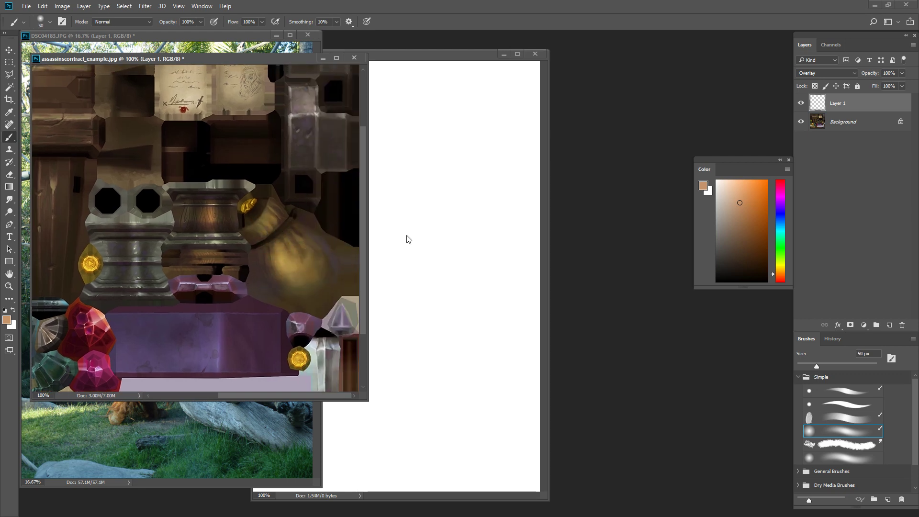
{"action": "key", "text": "]"}
{"action": "key", "text": "]"}
{"action": "left_click_drag", "start_coordinate": [280, 253], "coordinate": [311, 283]}
{"action": "key", "text": "ctrl+z"}
{"action": "left_click_drag", "start_coordinate": [276, 251], "coordinate": [286, 272]}
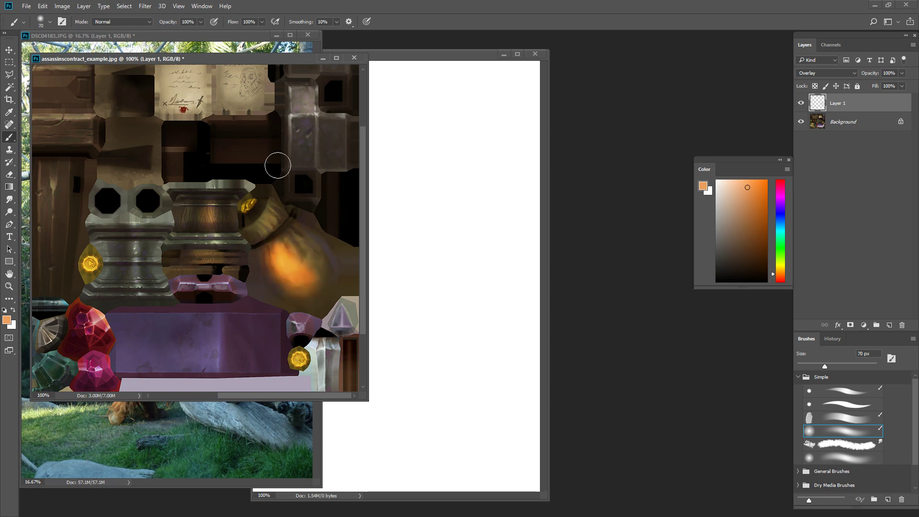
{"action": "key", "text": "ctrl+z"}
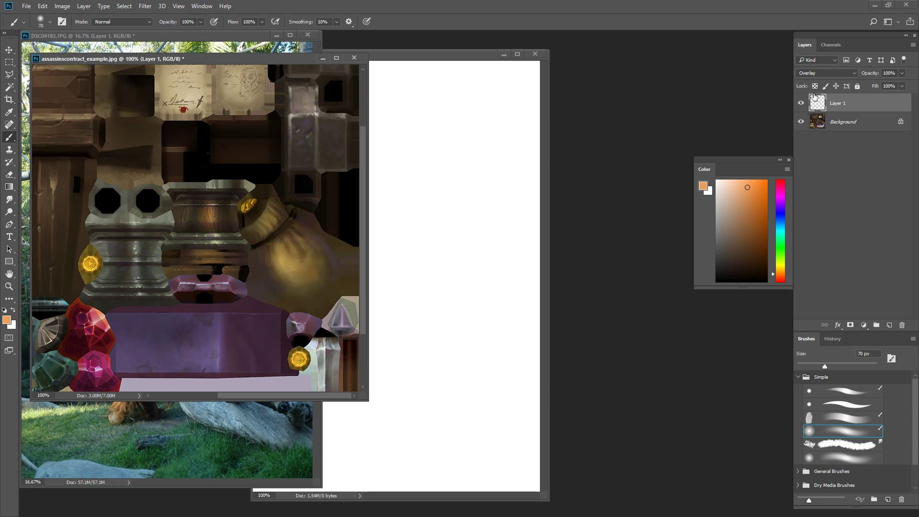
Delete the Overlay layer and close assassinscontract_example.jpg without saving
{"action": "key", "text": "Delete"}
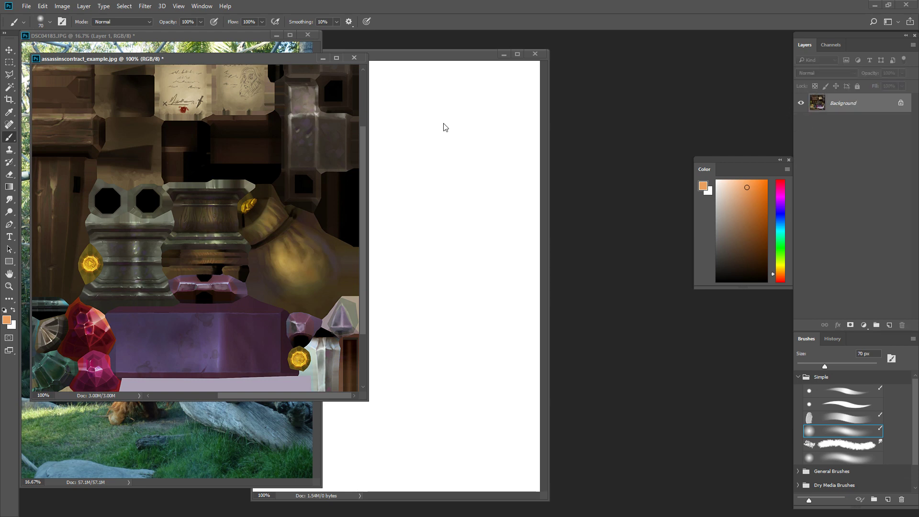
{"action": "left_click", "coordinate": [354, 58]}
{"action": "left_click", "coordinate": [466, 196]}
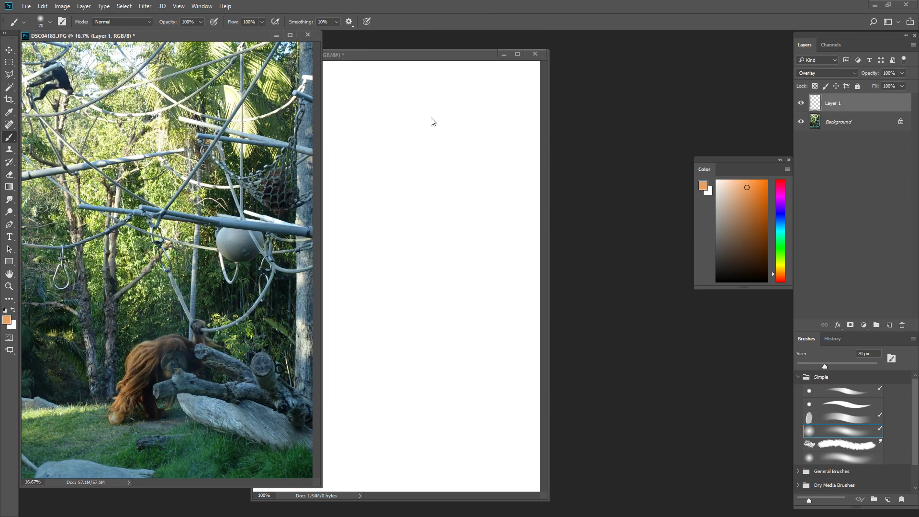
Set the empty layer of the orangutan photo to Soft Light and enlarge the soft brush to 800 px
{"action": "left_click", "coordinate": [804, 72]}
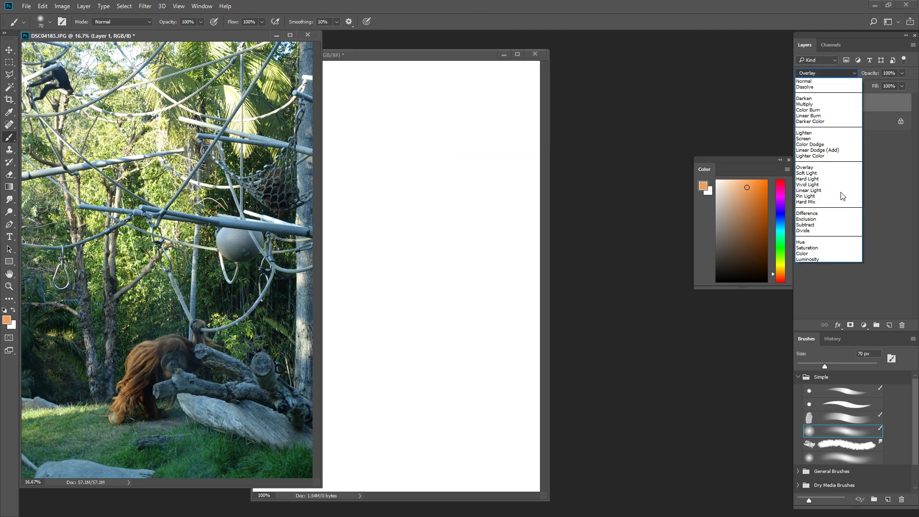
{"action": "left_click", "coordinate": [842, 174]}
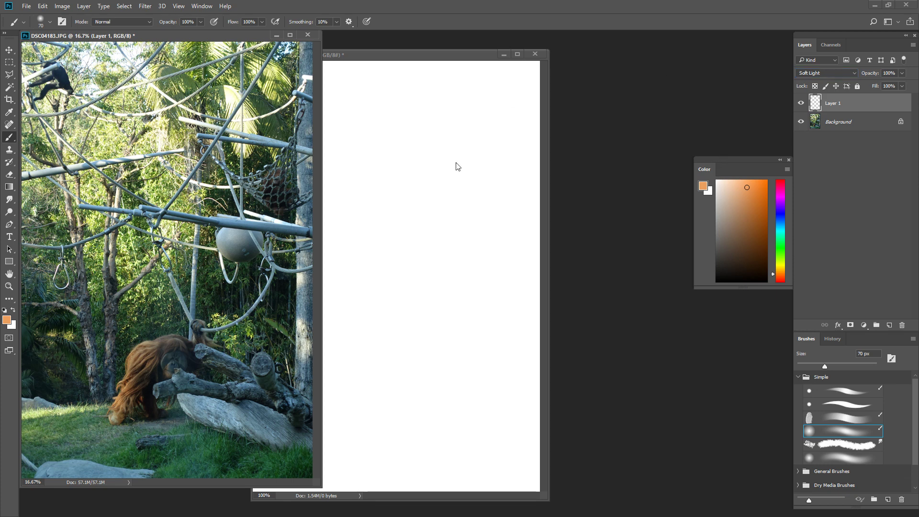
{"action": "key", "text": "]"}
{"action": "key", "text": "]"}
{"action": "key", "text": "]"}
{"action": "key", "text": "]"}
{"action": "key", "text": "]"}
{"action": "key", "text": "]"}
{"action": "key", "text": "]"}
{"action": "key", "text": "]"}
{"action": "key", "text": "]"}
Set the empty layer to Overlay and paint a violet stroke over the orangutan with the 800 px soft brush
{"action": "left_click", "coordinate": [717, 226]}
{"action": "left_click", "coordinate": [820, 73]}
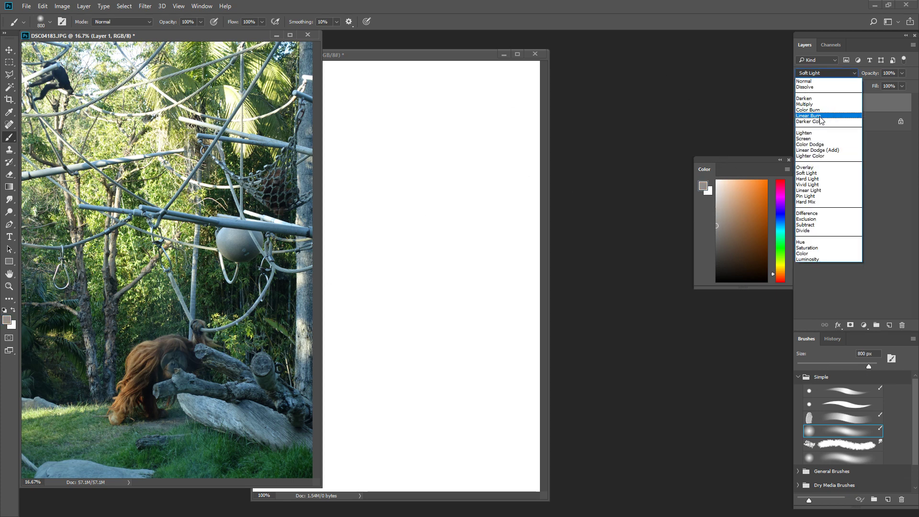
{"action": "left_click", "coordinate": [820, 169]}
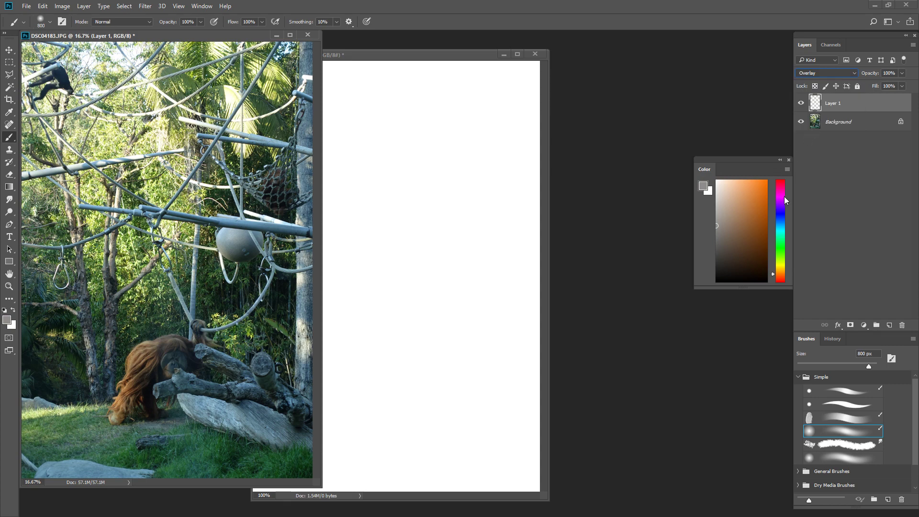
{"action": "left_click", "coordinate": [785, 198]}
{"action": "left_click", "coordinate": [740, 204]}
{"action": "mouse_move", "coordinate": [177, 350]}
{"action": "left_mouse_down"}
{"action": "mouse_move", "coordinate": [154, 381]}
{"action": "mouse_move", "coordinate": [217, 330]}
{"action": "left_mouse_up"}
Undo the violet stroke and repaint the orangutan's back and fur in a lighter pinkish violet
{"action": "scroll", "coordinate": [153, 381], "scroll_direction": "up", "scroll_amount": 2}
{"action": "left_click", "coordinate": [732, 191]}
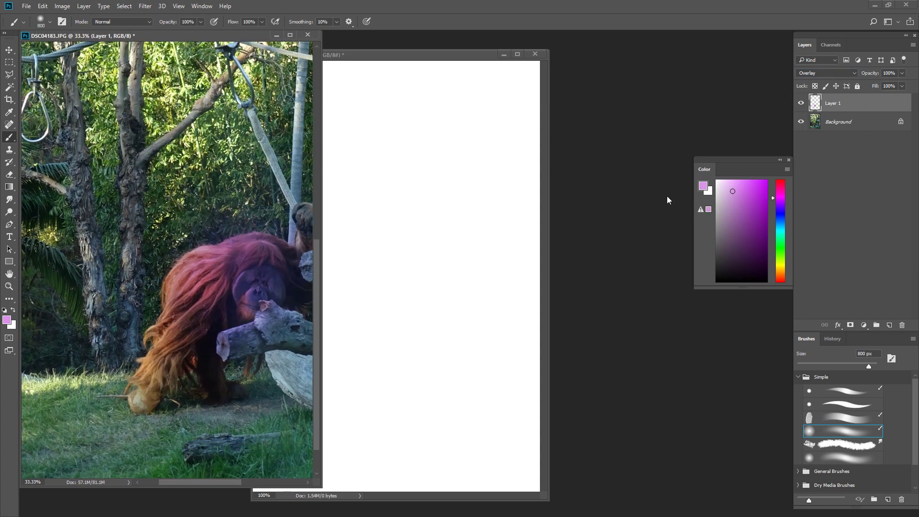
{"action": "key", "text": "ctrl+z"}
{"action": "mouse_move", "coordinate": [188, 282]}
{"action": "left_mouse_down"}
{"action": "mouse_move", "coordinate": [181, 345]}
{"action": "mouse_move", "coordinate": [236, 267]}
{"action": "mouse_move", "coordinate": [200, 311]}
{"action": "left_mouse_up"}
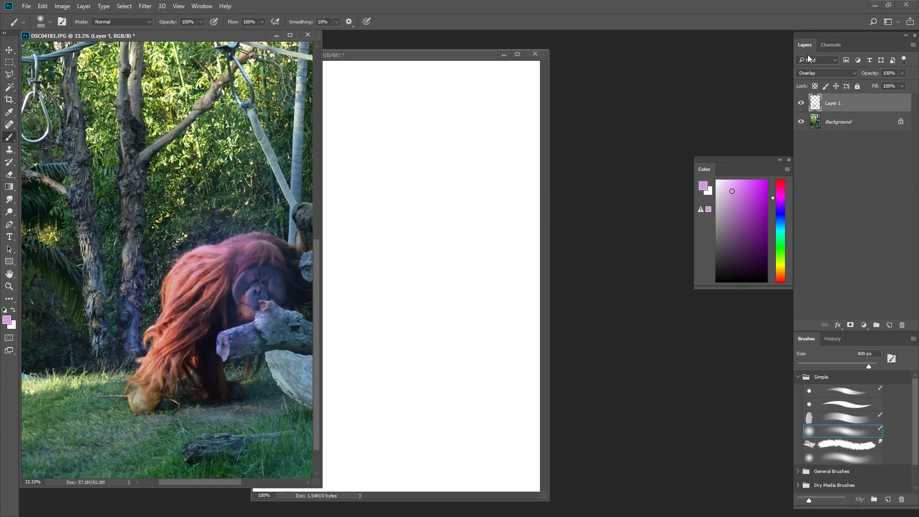
Try Soft Light and a lower opacity on the painted layer, and restore Overlay at 100% opacity
{"action": "left_click", "coordinate": [824, 73]}
{"action": "left_click", "coordinate": [817, 173]}
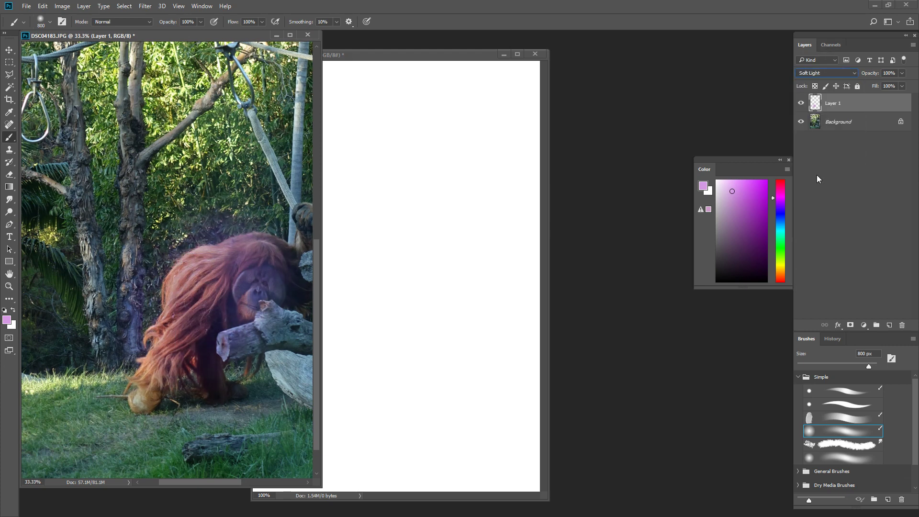
{"action": "key", "text": "ctrl+z"}
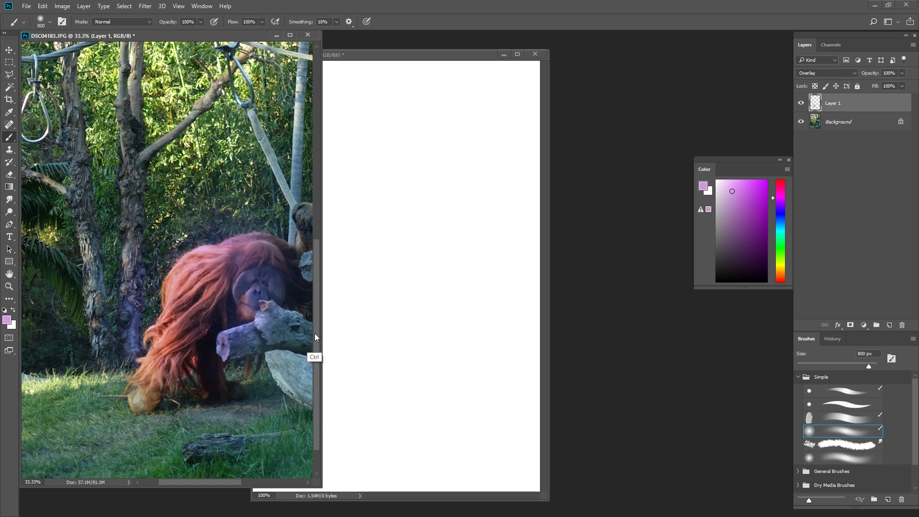
{"action": "key", "text": "ctrl+z"}
{"action": "key", "text": "ctrl+z"}
{"action": "key", "text": "ctrl+z"}
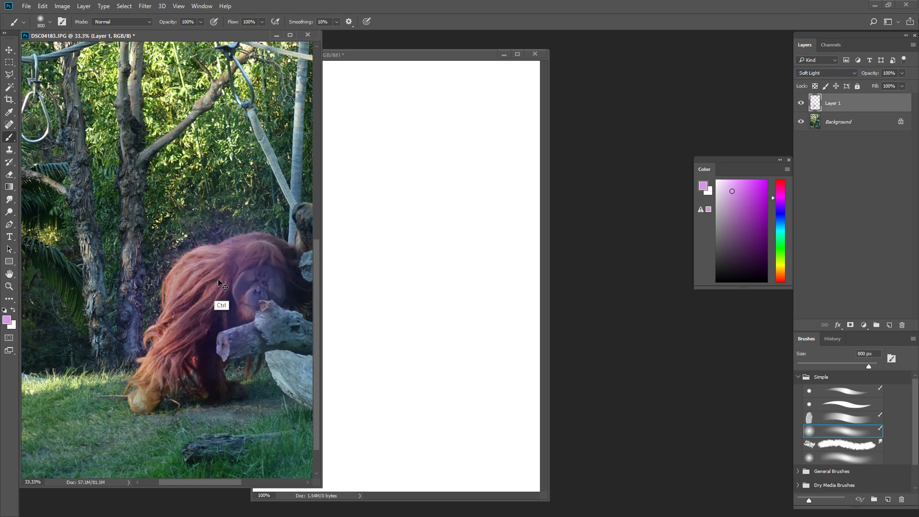
{"action": "key", "text": "ctrl+z"}
{"action": "key", "text": "ctrl+z"}
{"action": "key", "text": "ctrl+z"}
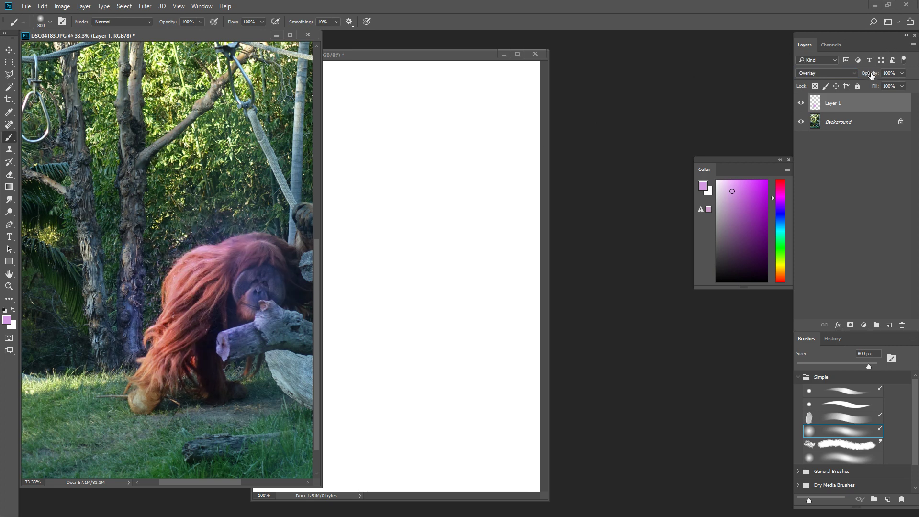
{"action": "left_click_drag", "start_coordinate": [872, 76], "coordinate": [849, 79]}
{"action": "key", "text": "ctrl+z"}
Switch the painted layer to Hue and extend the pinkish violet paint over the foliage above the orangutan's back
{"action": "left_click", "coordinate": [809, 74]}
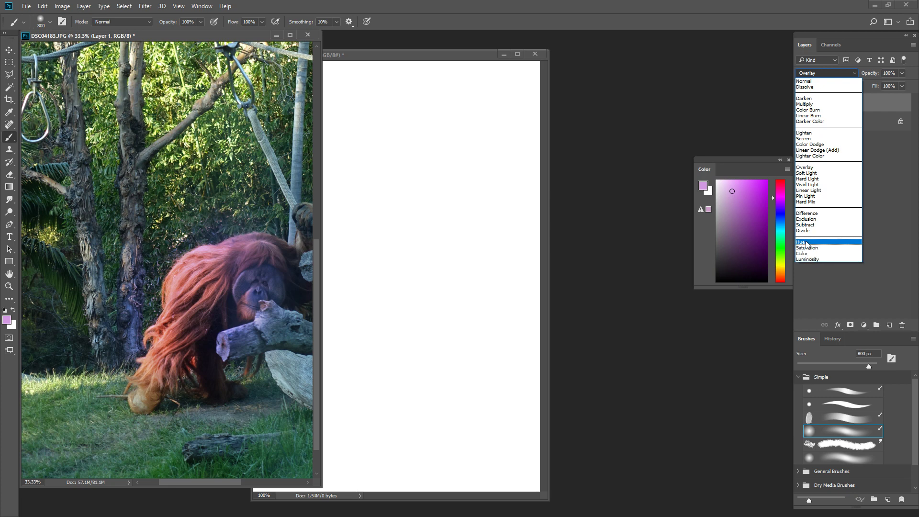
{"action": "key", "text": "Escape"}
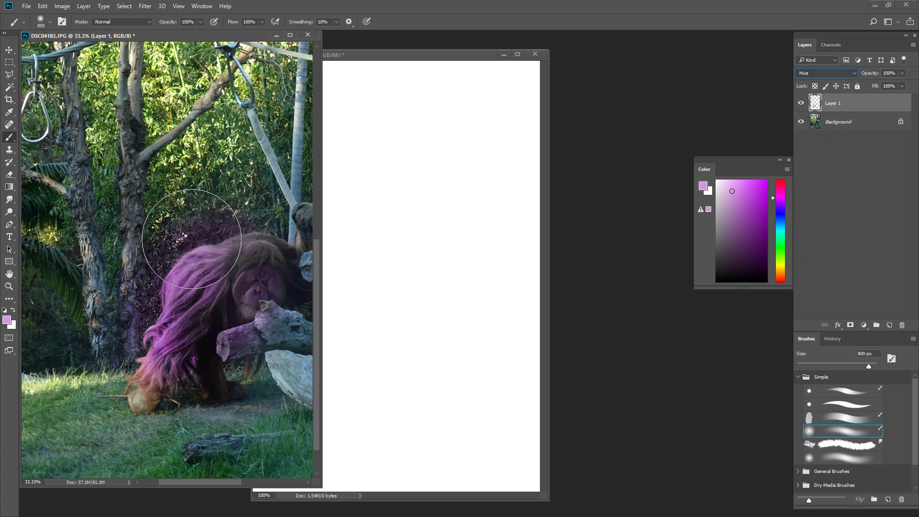
{"action": "mouse_move", "coordinate": [192, 239]}
{"action": "left_mouse_down"}
{"action": "mouse_move", "coordinate": [153, 236]}
{"action": "mouse_move", "coordinate": [240, 207]}
{"action": "mouse_move", "coordinate": [180, 239]}
{"action": "left_mouse_up"}
Erase the violet paint that spills onto the foliage around the orangutan with the eraser enlarged to 250 px
{"action": "key", "text": "e"}
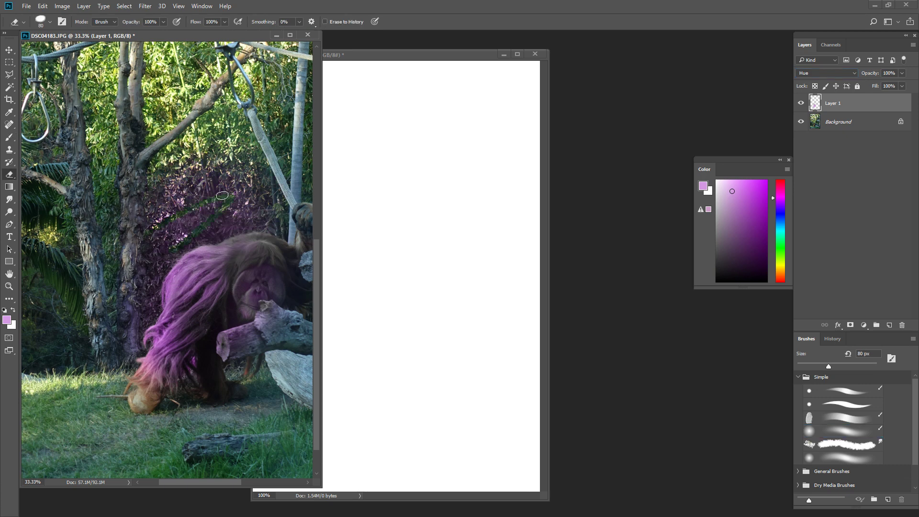
{"action": "key", "text": "bracketright"}
{"action": "key", "text": "bracketright"}
{"action": "key", "text": "bracketright"}
{"action": "key", "text": "bracketright"}
{"action": "key", "text": "bracketright"}
{"action": "key", "text": "bracketright"}
{"action": "key", "text": "bracketright"}
{"action": "mouse_move", "coordinate": [142, 312]}
{"action": "left_mouse_down"}
{"action": "mouse_move", "coordinate": [237, 168]}
{"action": "mouse_move", "coordinate": [228, 165]}
{"action": "mouse_move", "coordinate": [280, 187]}
{"action": "mouse_move", "coordinate": [266, 209]}
{"action": "mouse_move", "coordinate": [165, 245]}
{"action": "mouse_move", "coordinate": [136, 340]}
{"action": "mouse_move", "coordinate": [142, 278]}
{"action": "mouse_move", "coordinate": [255, 216]}
{"action": "mouse_move", "coordinate": [209, 232]}
{"action": "mouse_move", "coordinate": [190, 223]}
{"action": "mouse_move", "coordinate": [257, 188]}
{"action": "left_mouse_up"}
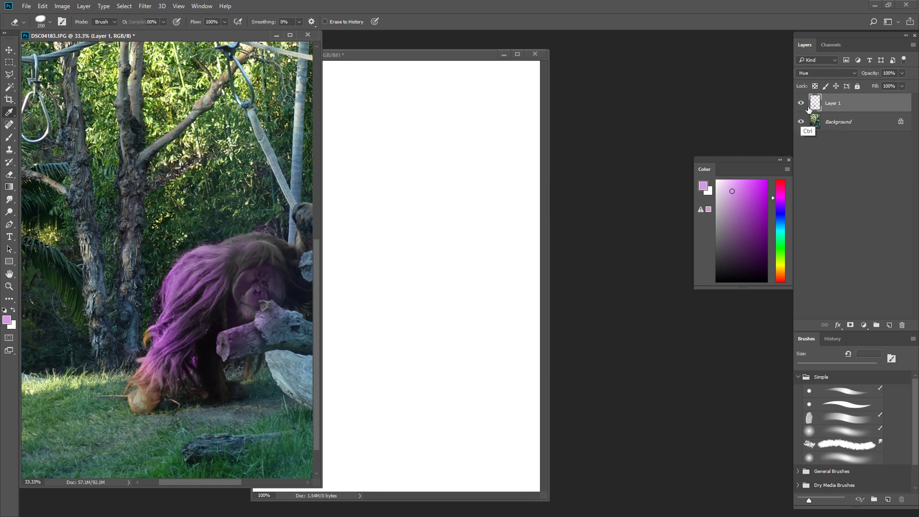
Try a Hue/Saturation hue shift on the painted layer, cancel it, and toggle the layer's visibility off and on
{"action": "key", "text": "ctrl+u"}
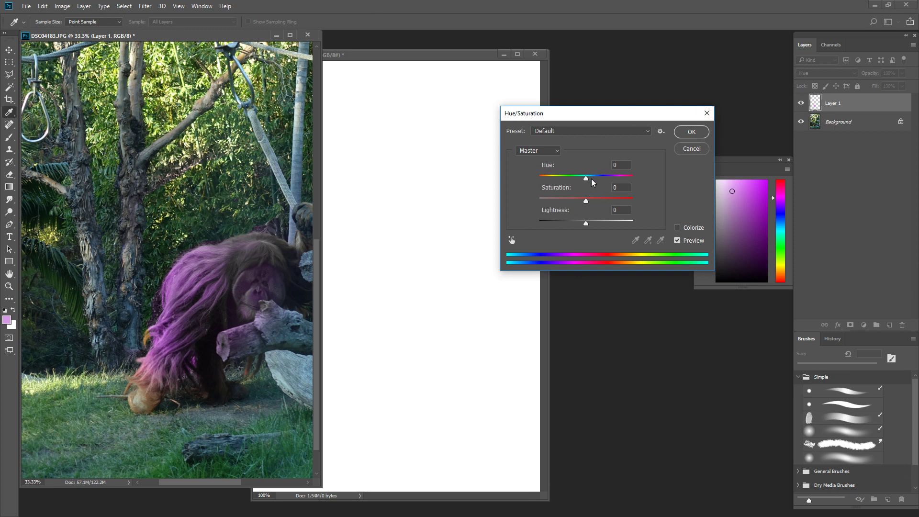
{"action": "left_click_drag", "start_coordinate": [589, 181], "coordinate": [615, 180]}
{"action": "left_click", "coordinate": [694, 150]}
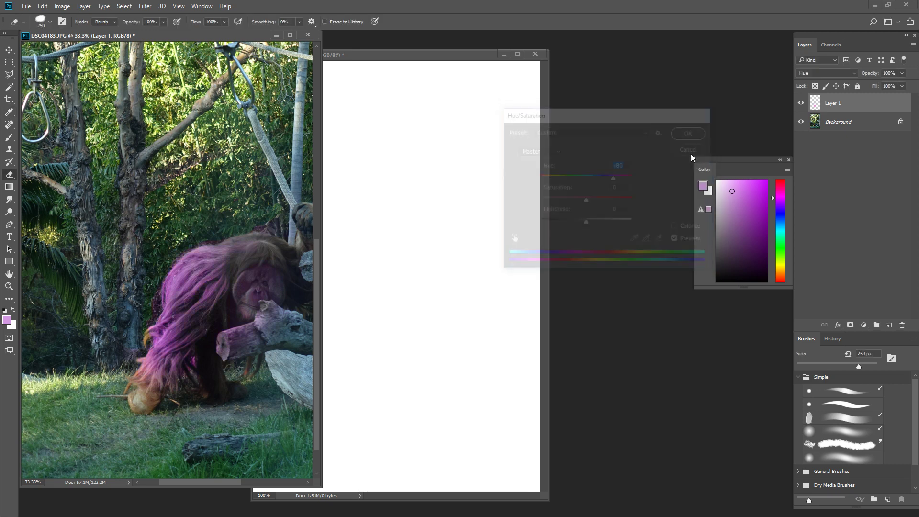
{"action": "left_click", "coordinate": [802, 103]}
{"action": "left_click", "coordinate": [801, 103]}
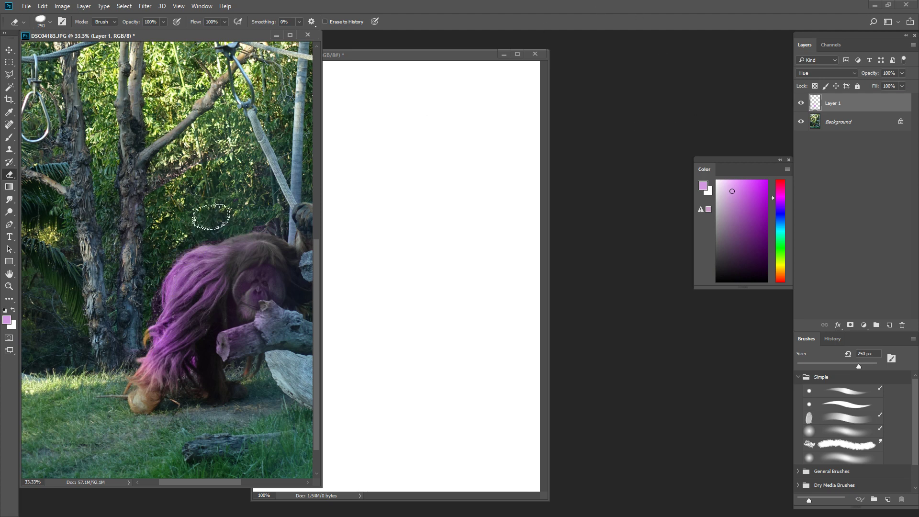
Paint a red Hue stroke on the orangutan's back with the soft brush reduced to 300 px, and try a blue one
{"action": "key", "text": "b"}
{"action": "key", "text": "bracketleft"}
{"action": "key", "text": "bracketleft"}
{"action": "key", "text": "bracketleft"}
{"action": "key", "text": "bracketleft"}
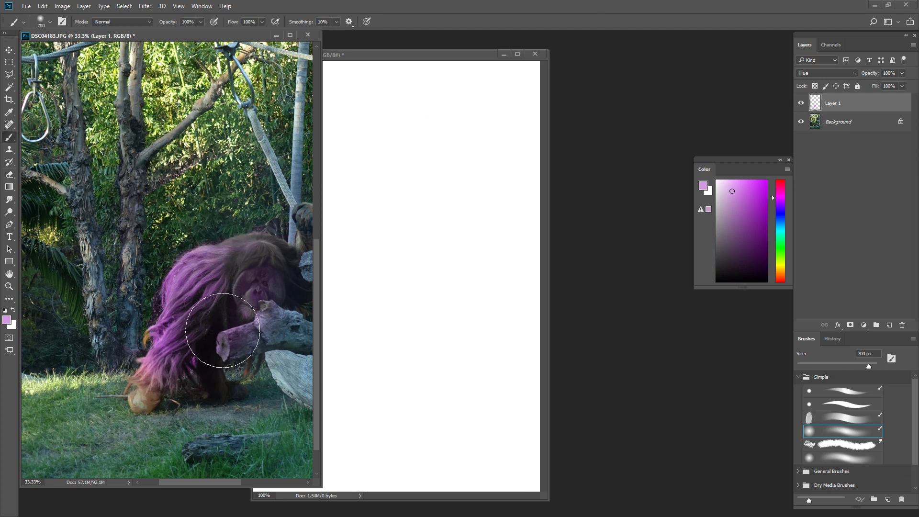
{"action": "left_click", "coordinate": [782, 190]}
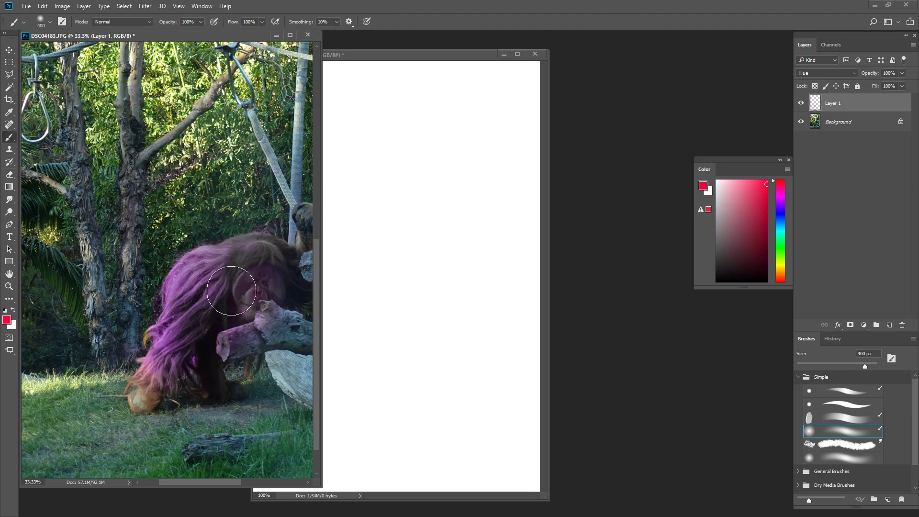
{"action": "key", "text": "bracketleft"}
{"action": "left_click_drag", "start_coordinate": [203, 301], "coordinate": [204, 277]}
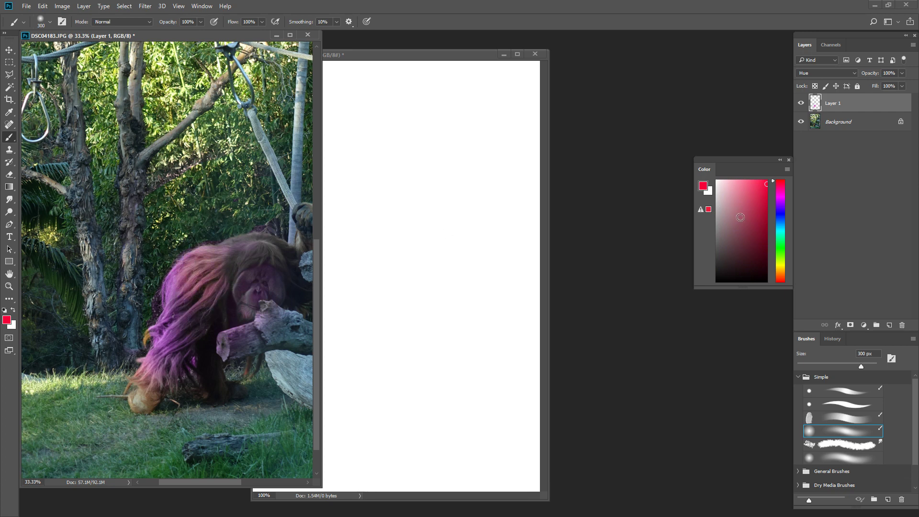
{"action": "left_click", "coordinate": [777, 215]}
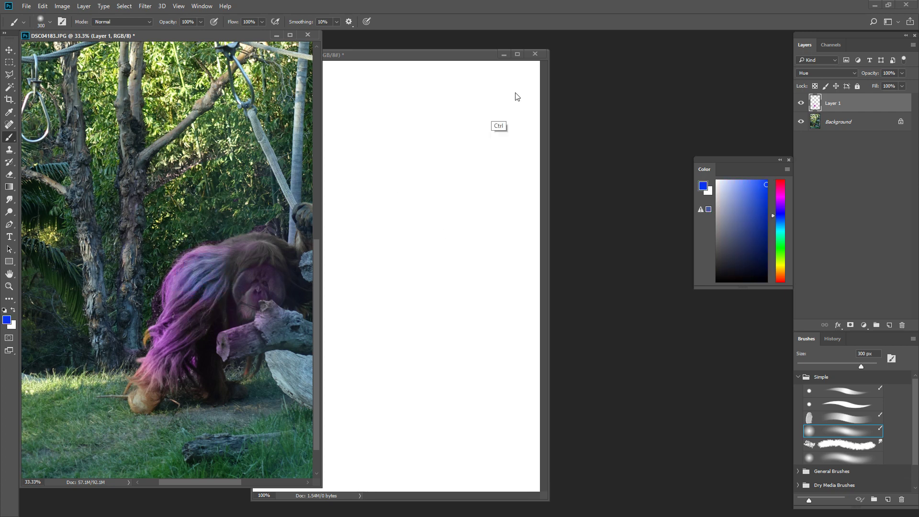
Set the layer to Saturation and paint blue, green and red strokes over the orangutan's face and fur
{"action": "left_click", "coordinate": [820, 76]}
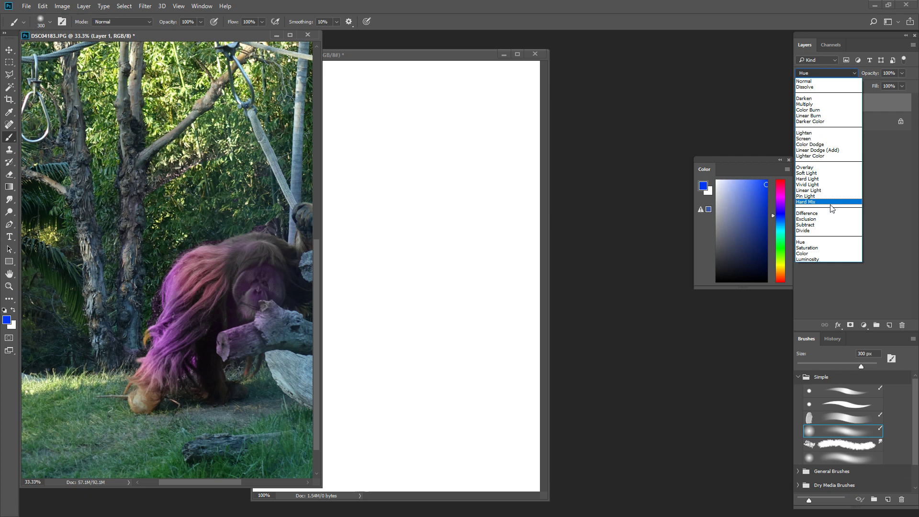
{"action": "left_click", "coordinate": [824, 248]}
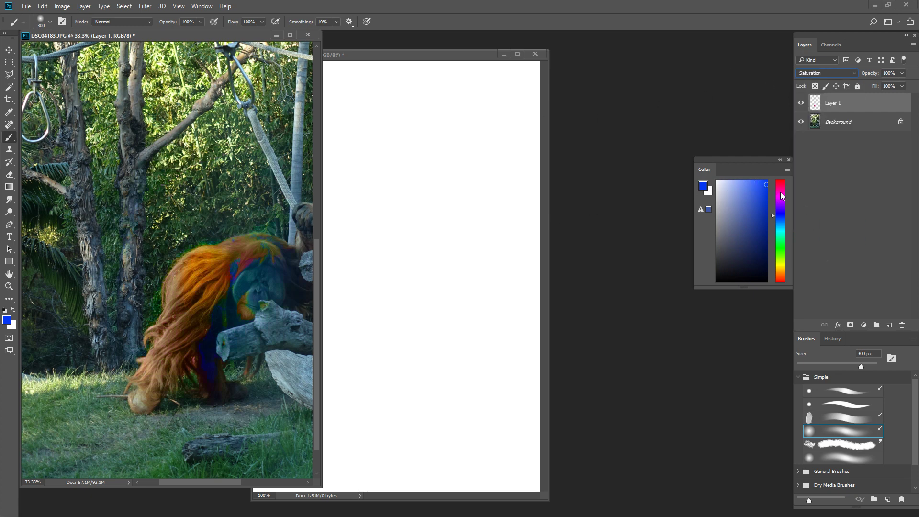
{"action": "left_click_drag", "start_coordinate": [756, 198], "coordinate": [752, 194]}
{"action": "mouse_move", "coordinate": [251, 281]}
{"action": "left_mouse_down"}
{"action": "mouse_move", "coordinate": [232, 302]}
{"action": "mouse_move", "coordinate": [237, 280]}
{"action": "mouse_move", "coordinate": [233, 321]}
{"action": "mouse_move", "coordinate": [218, 285]}
{"action": "mouse_move", "coordinate": [264, 287]}
{"action": "left_mouse_up"}
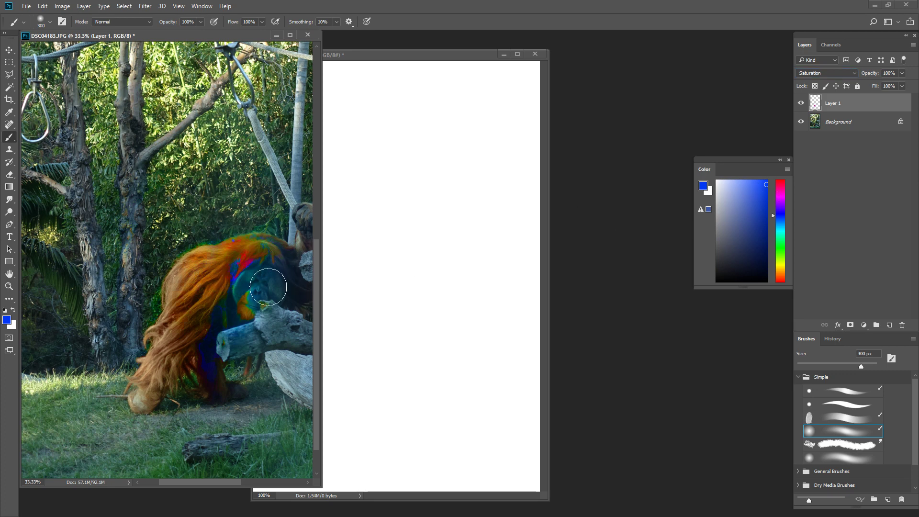
{"action": "left_click", "coordinate": [780, 249]}
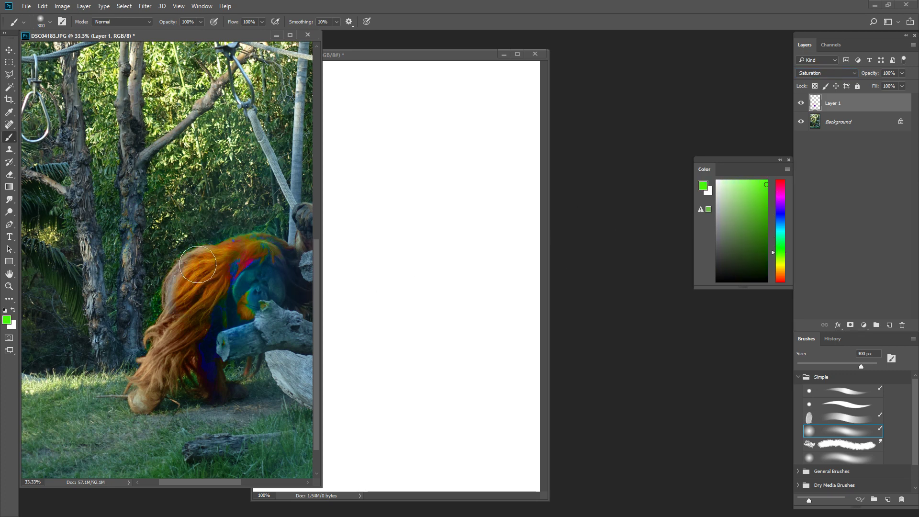
{"action": "left_click_drag", "start_coordinate": [780, 197], "coordinate": [780, 182]}
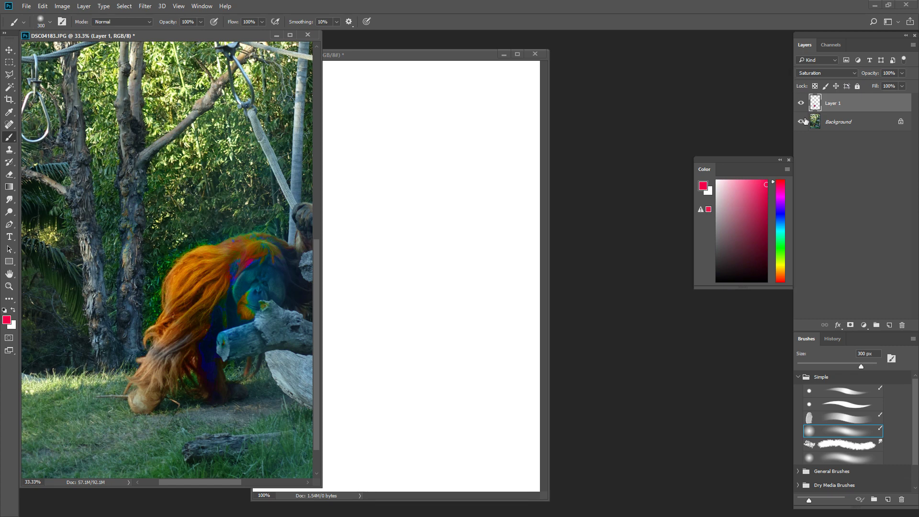
Set the layer to Color and repaint the orangutan with violet and dark purple strokes
{"action": "left_click", "coordinate": [824, 73]}
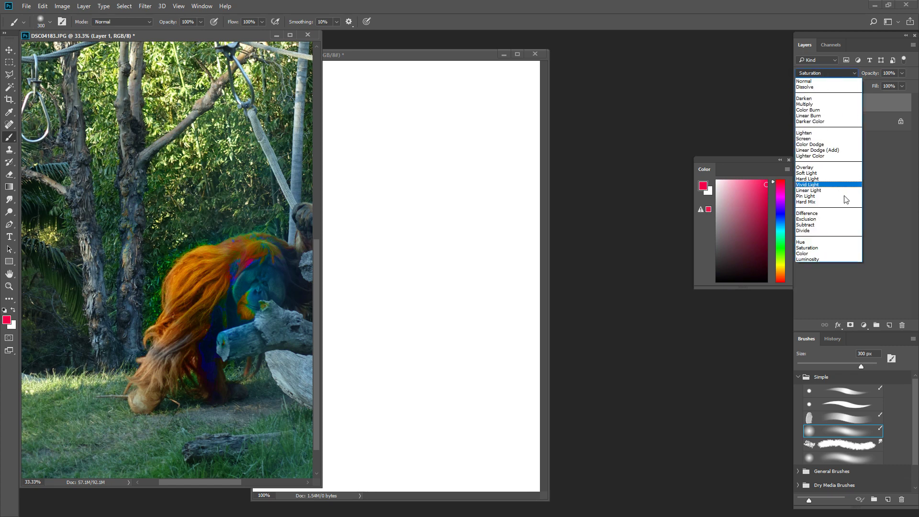
{"action": "left_click", "coordinate": [831, 254]}
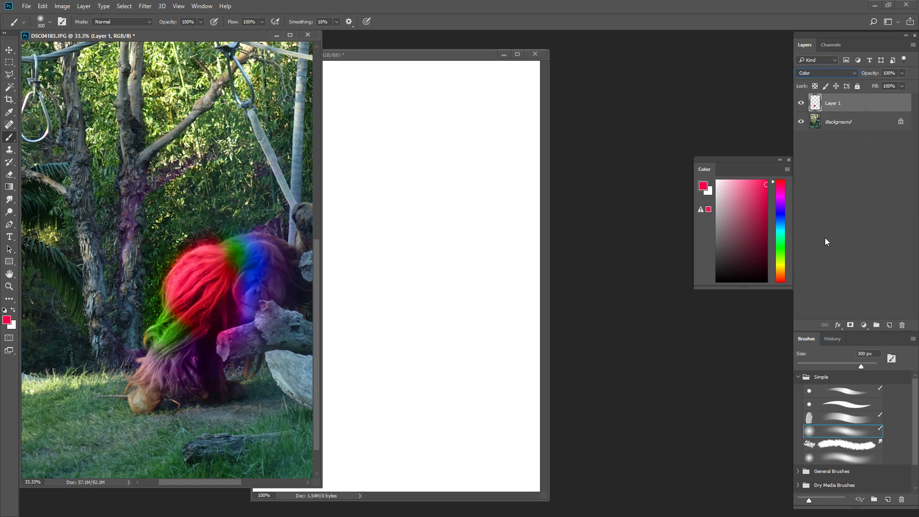
{"action": "mouse_move", "coordinate": [745, 206]}
{"action": "left_mouse_down"}
{"action": "mouse_move", "coordinate": [753, 190]}
{"action": "mouse_move", "coordinate": [739, 205]}
{"action": "mouse_move", "coordinate": [781, 200]}
{"action": "left_mouse_up"}
{"action": "mouse_move", "coordinate": [189, 305]}
{"action": "left_mouse_down"}
{"action": "mouse_move", "coordinate": [248, 256]}
{"action": "mouse_move", "coordinate": [205, 248]}
{"action": "mouse_move", "coordinate": [242, 246]}
{"action": "mouse_move", "coordinate": [188, 351]}
{"action": "left_mouse_up"}
{"action": "left_click", "coordinate": [755, 252]}
{"action": "mouse_move", "coordinate": [184, 303]}
{"action": "left_mouse_down"}
{"action": "mouse_move", "coordinate": [200, 314]}
{"action": "mouse_move", "coordinate": [237, 286]}
{"action": "mouse_move", "coordinate": [163, 350]}
{"action": "mouse_move", "coordinate": [176, 349]}
{"action": "mouse_move", "coordinate": [236, 252]}
{"action": "mouse_move", "coordinate": [273, 284]}
{"action": "mouse_move", "coordinate": [215, 311]}
{"action": "mouse_move", "coordinate": [288, 206]}
{"action": "left_mouse_up"}
{"action": "left_click", "coordinate": [761, 224]}
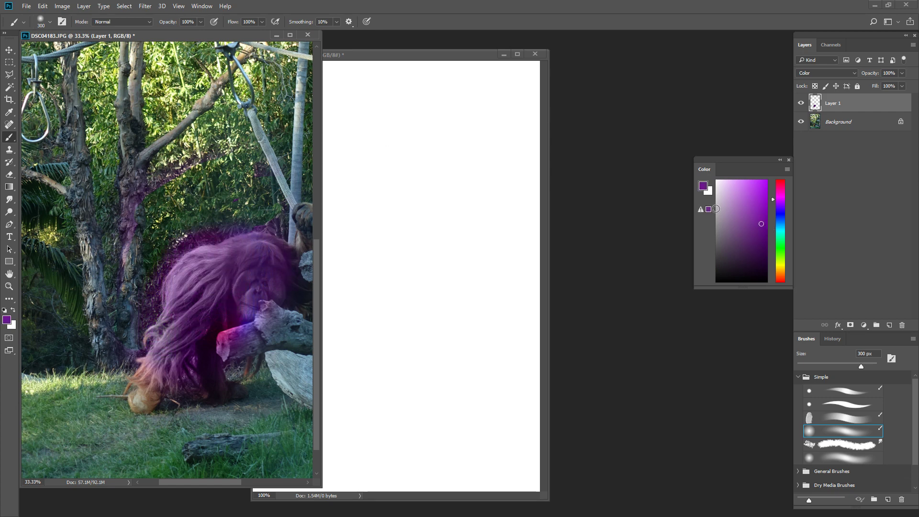
{"action": "left_click", "coordinate": [823, 73]}
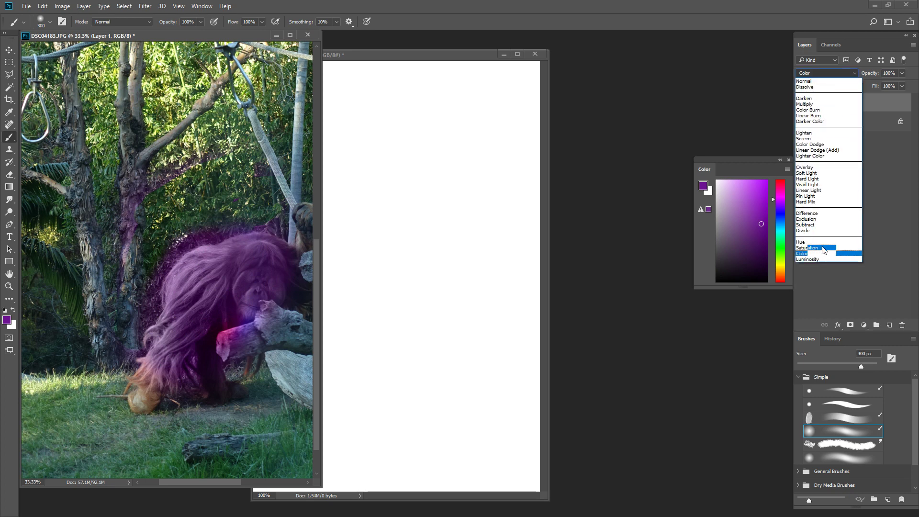
{"action": "left_click", "coordinate": [839, 74]}
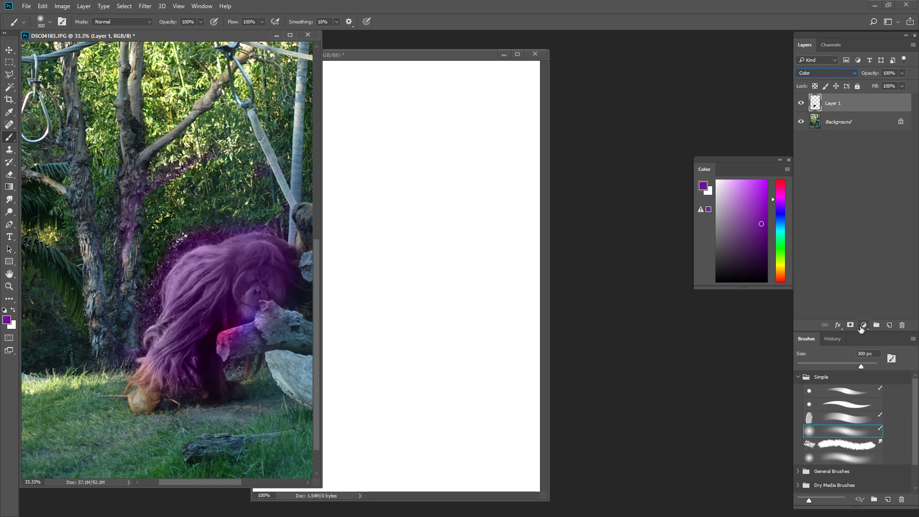
{"action": "left_click", "coordinate": [816, 72]}
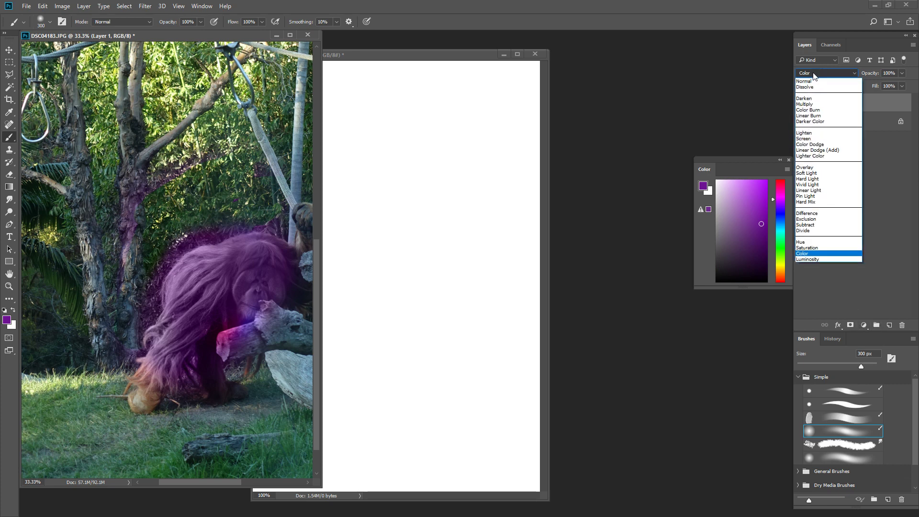
{"action": "left_click", "coordinate": [815, 70]}
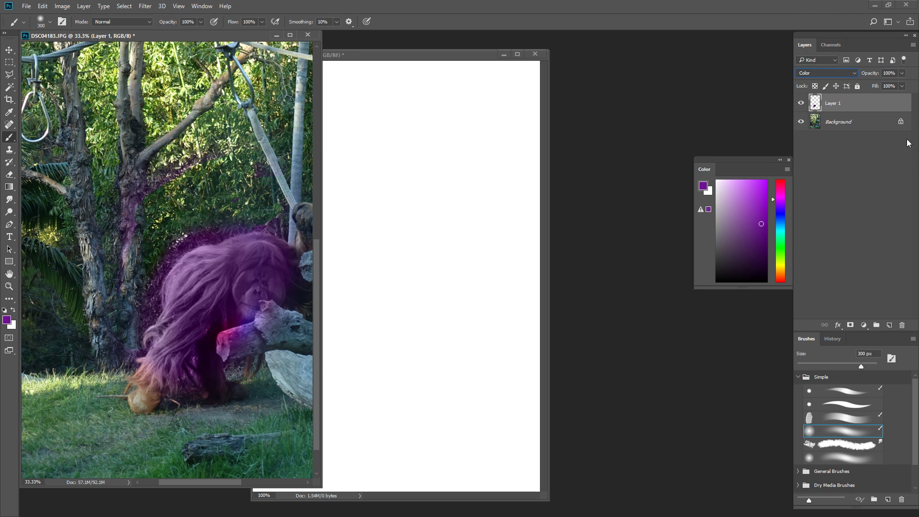
Delete the painted layer, create a group holding a new empty layer, and select the background
{"action": "left_click_drag", "start_coordinate": [871, 112], "coordinate": [902, 325]}
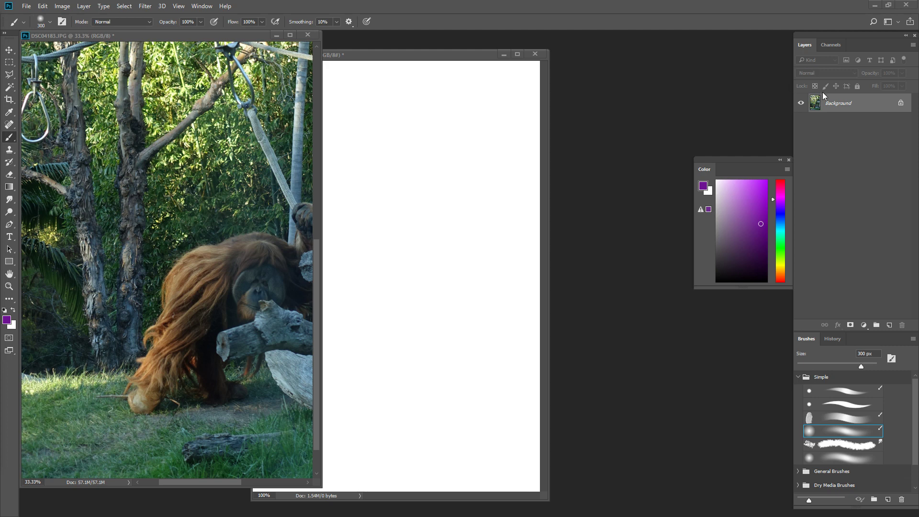
{"action": "left_click", "coordinate": [877, 327]}
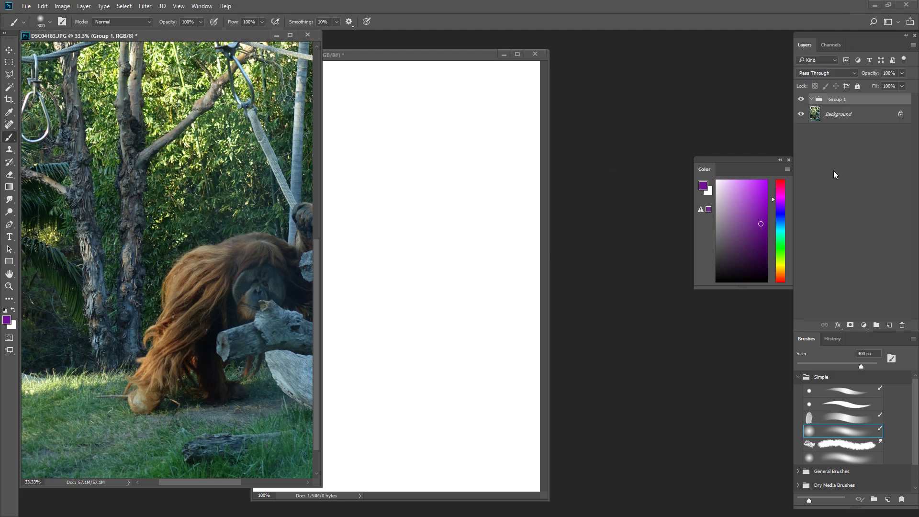
{"action": "left_click", "coordinate": [889, 326]}
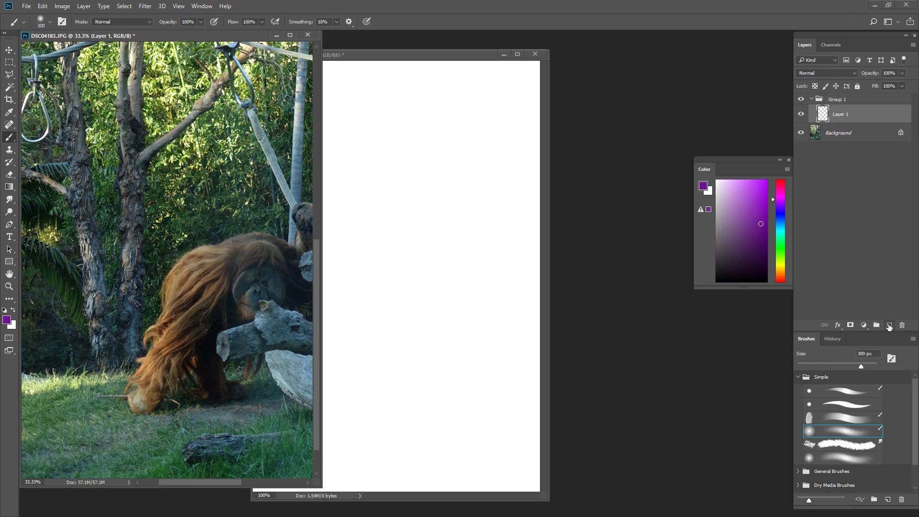
{"action": "left_click", "coordinate": [830, 134]}
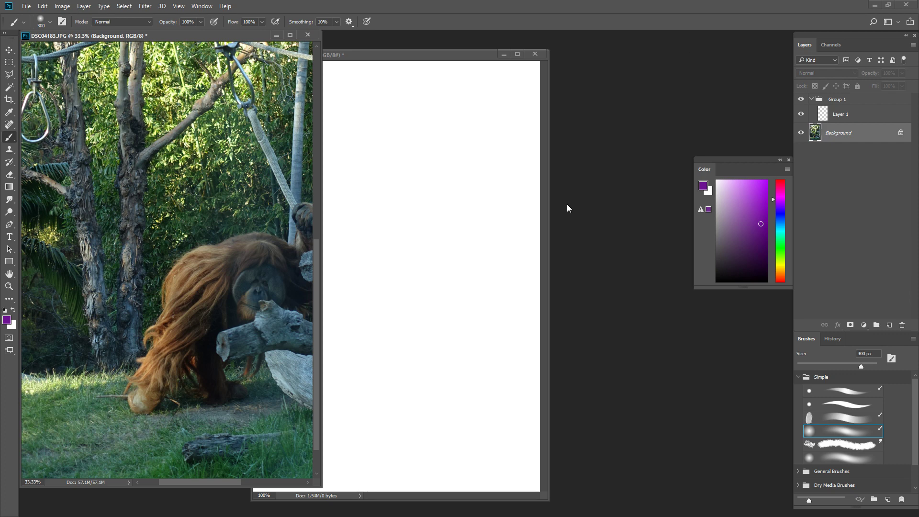
Copy a rectangular area around the orangutan from the background onto Layer 1 in the group, checking it with the background hidden
{"action": "key", "text": "m"}
{"action": "left_click_drag", "start_coordinate": [157, 239], "coordinate": [271, 354]}
{"action": "left_click", "coordinate": [846, 113]}
{"action": "key", "text": "ctrl+d"}
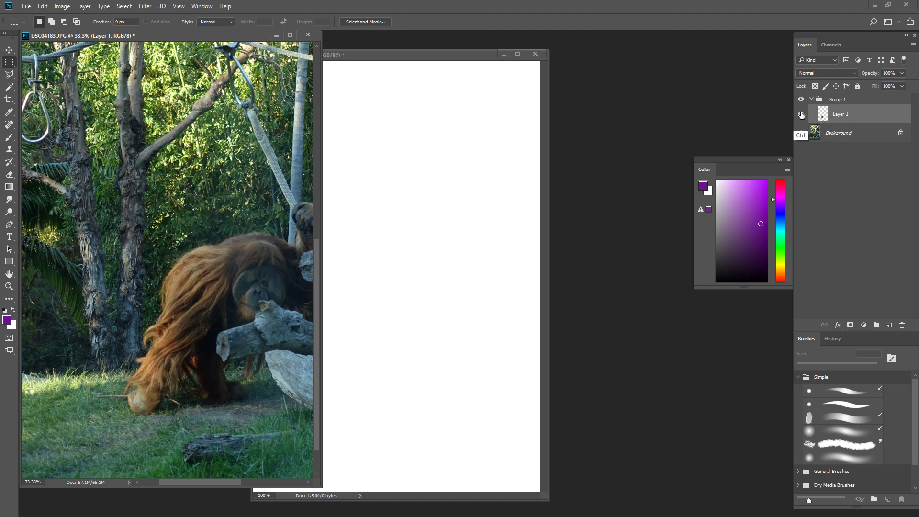
{"action": "left_click", "coordinate": [801, 133]}
{"action": "left_click", "coordinate": [802, 135]}
Add a Lighter Color layer above Layer 1 in the group and paint bright purple over the orangutan with the 300 px soft brush
{"action": "left_click", "coordinate": [889, 325]}
{"action": "left_click", "coordinate": [826, 73]}
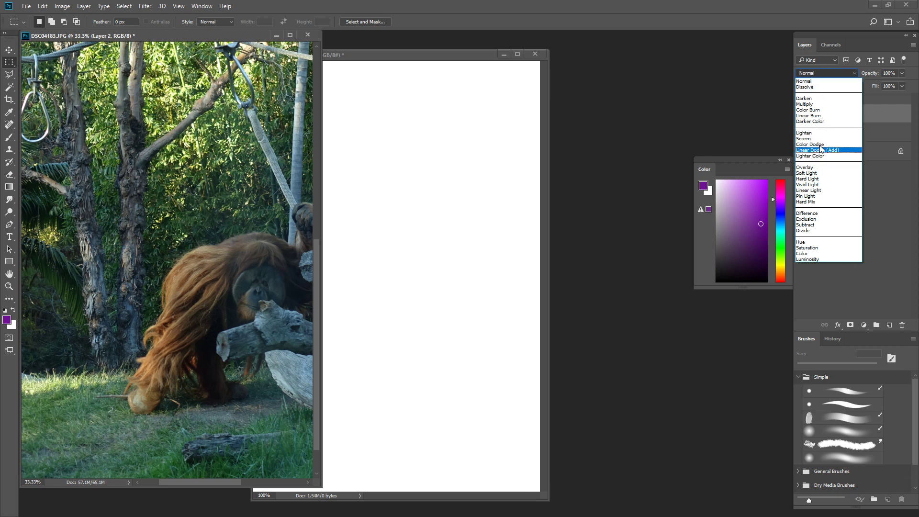
{"action": "left_click", "coordinate": [820, 156]}
{"action": "left_click", "coordinate": [762, 199]}
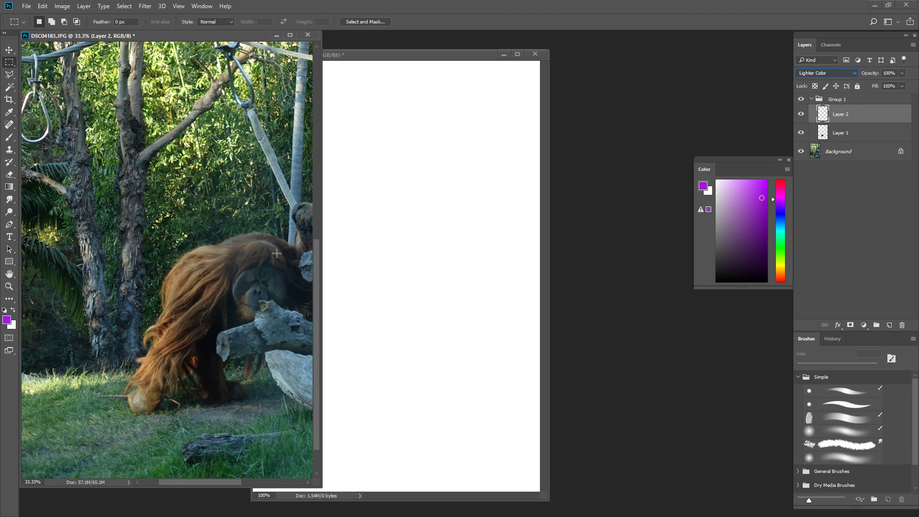
{"action": "mouse_move", "coordinate": [221, 296]}
{"action": "left_mouse_down"}
{"action": "mouse_move", "coordinate": [201, 268]}
{"action": "mouse_move", "coordinate": [202, 229]}
{"action": "mouse_move", "coordinate": [266, 259]}
{"action": "mouse_move", "coordinate": [226, 288]}
{"action": "mouse_move", "coordinate": [237, 346]}
{"action": "left_mouse_up"}
{"action": "key", "text": "ctrl+d"}
{"action": "key", "text": "b"}
{"action": "key", "text": "bracketleft"}
{"action": "key", "text": "bracketleft"}
{"action": "key", "text": "bracketleft"}
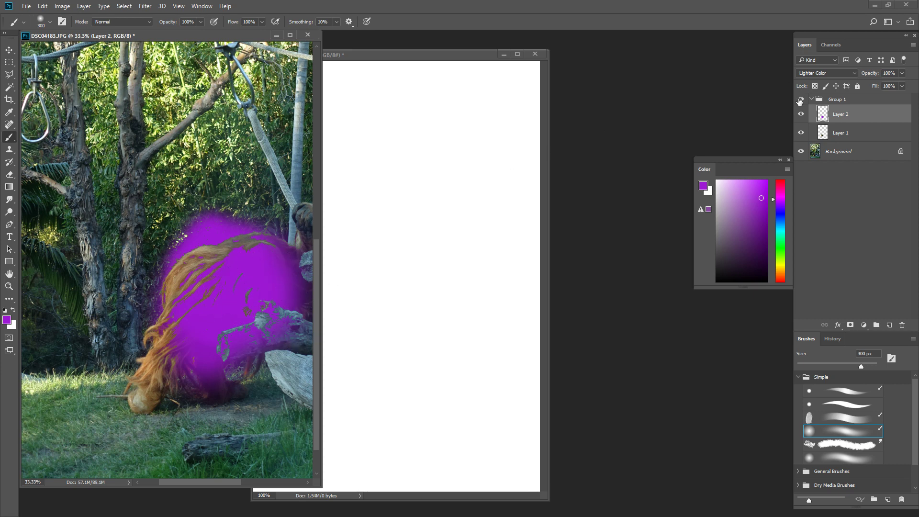
Compare the blend settings of Group 1, Layer 2 and the background, and set Group 1 to Normal
{"action": "left_click", "coordinate": [836, 102]}
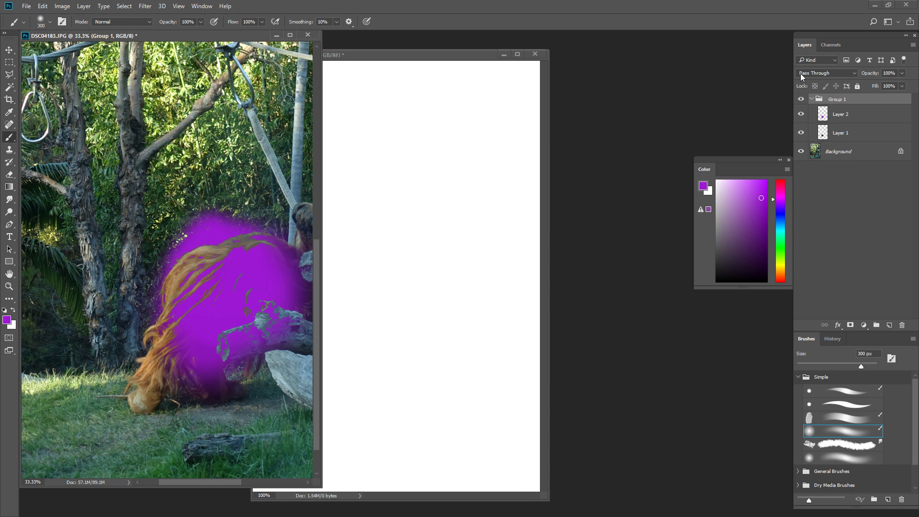
{"action": "left_click", "coordinate": [826, 115]}
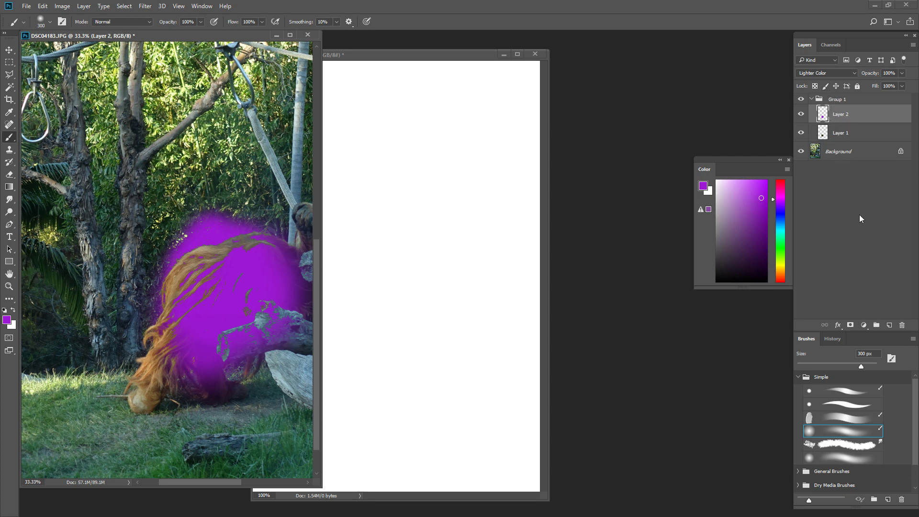
{"action": "left_click", "coordinate": [826, 157]}
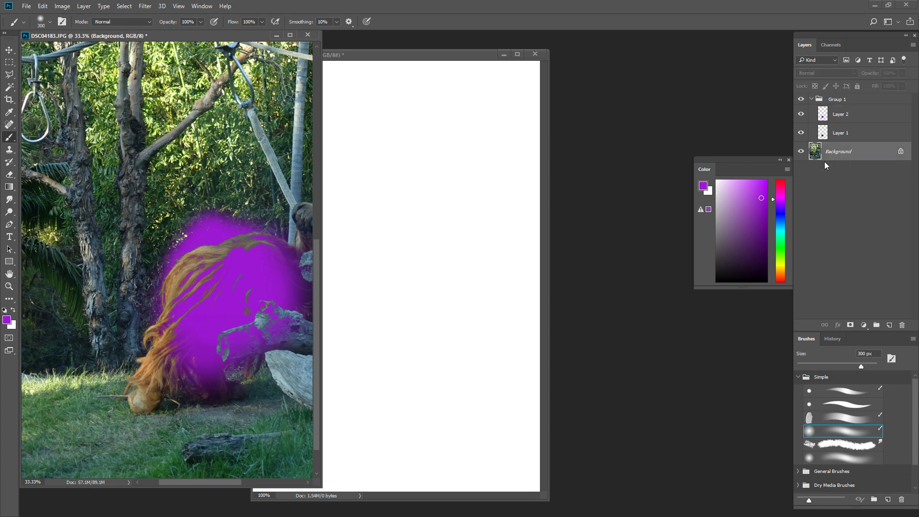
{"action": "left_click", "coordinate": [850, 105]}
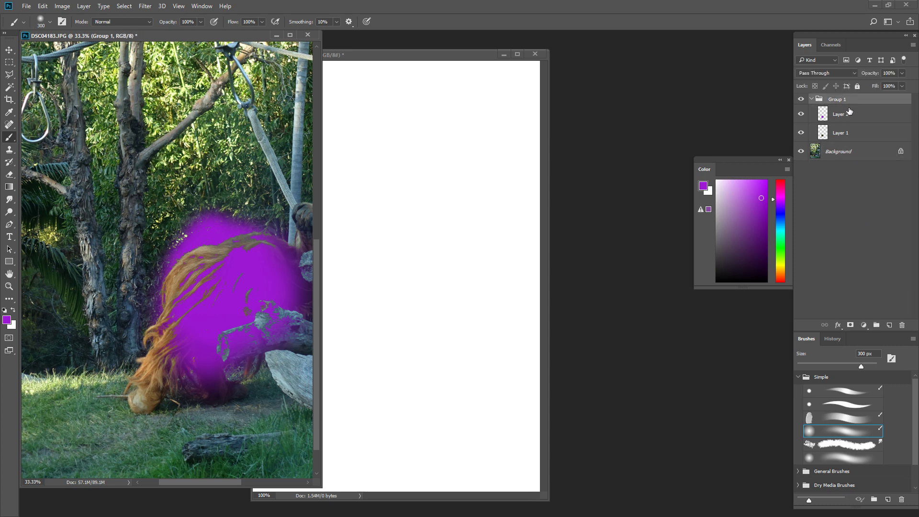
{"action": "left_click", "coordinate": [820, 73]}
{"action": "left_click", "coordinate": [814, 94]}
Toggle the visibility of Layer 1 and Group 1 to examine how the purple Lighter Color paint blends inside the group
{"action": "left_click", "coordinate": [802, 134]}
{"action": "left_click", "coordinate": [802, 133]}
{"action": "left_click", "coordinate": [802, 135]}
{"action": "left_click", "coordinate": [801, 134]}
{"action": "left_click", "coordinate": [824, 136]}
{"action": "left_click", "coordinate": [802, 100]}
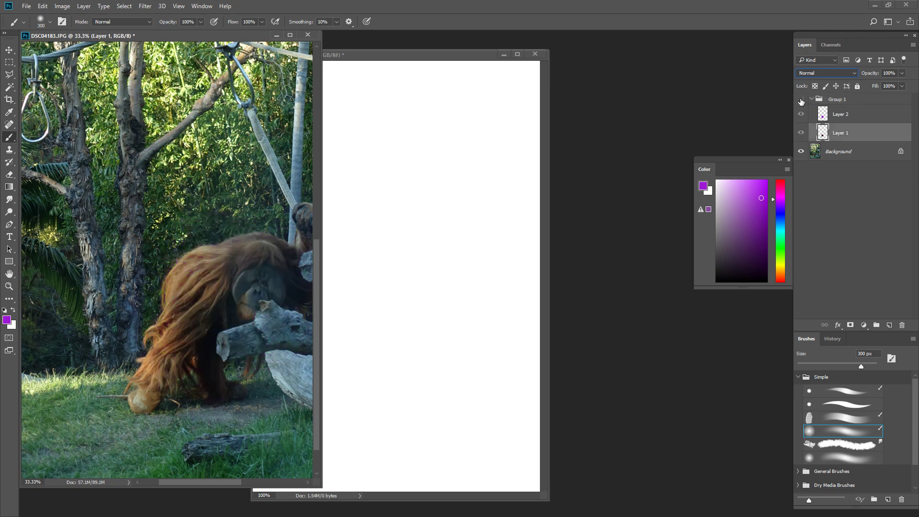
{"action": "left_click", "coordinate": [802, 100]}
{"action": "left_click", "coordinate": [802, 134]}
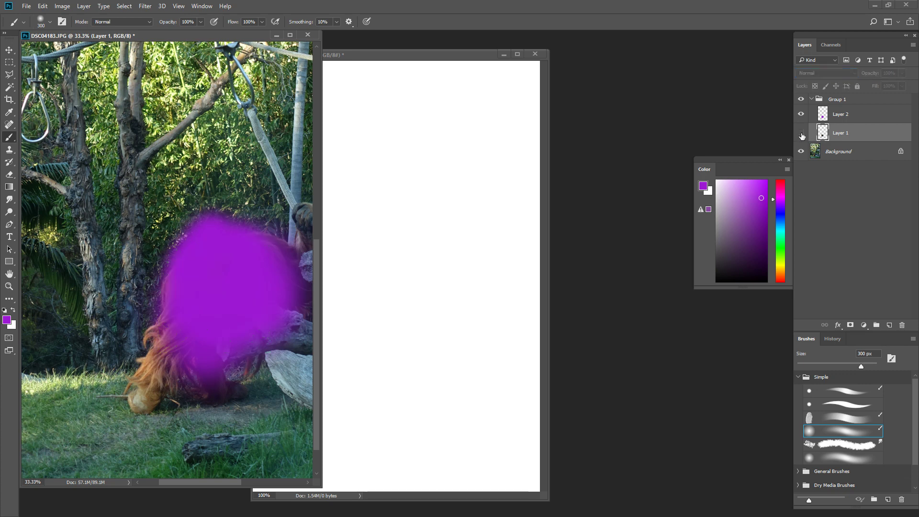
{"action": "left_click", "coordinate": [802, 134]}
{"action": "left_click", "coordinate": [826, 116]}
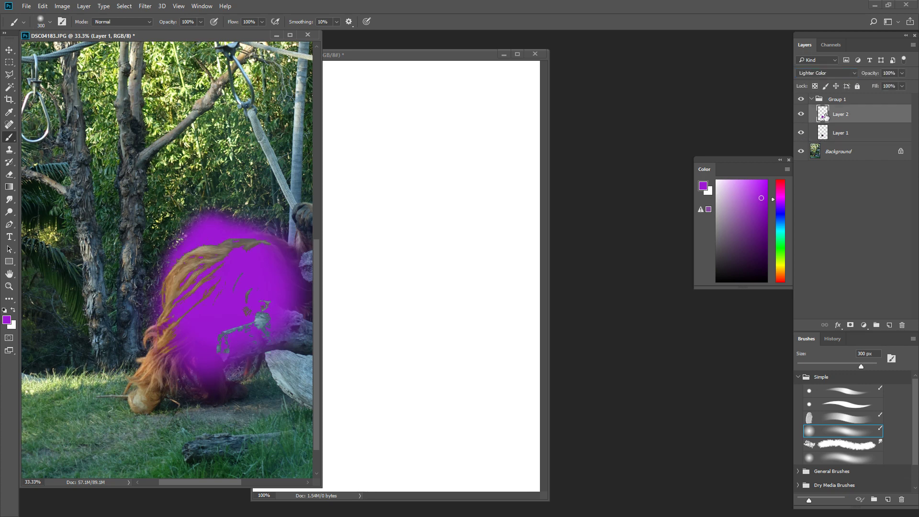
Move the copied orangutan patch on Layer 1 up and away from the purple paint, onto the tree trunks
{"action": "left_click", "coordinate": [832, 102]}
{"action": "left_click", "coordinate": [820, 155]}
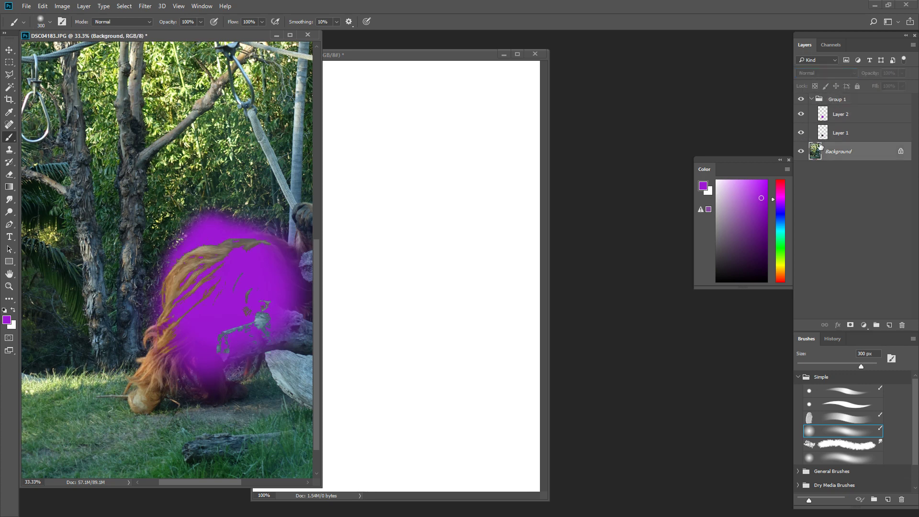
{"action": "left_click", "coordinate": [834, 116]}
{"action": "left_click", "coordinate": [834, 133]}
{"action": "key", "text": "v"}
{"action": "key", "text": "alt+v"}
{"action": "left_click", "coordinate": [303, 312]}
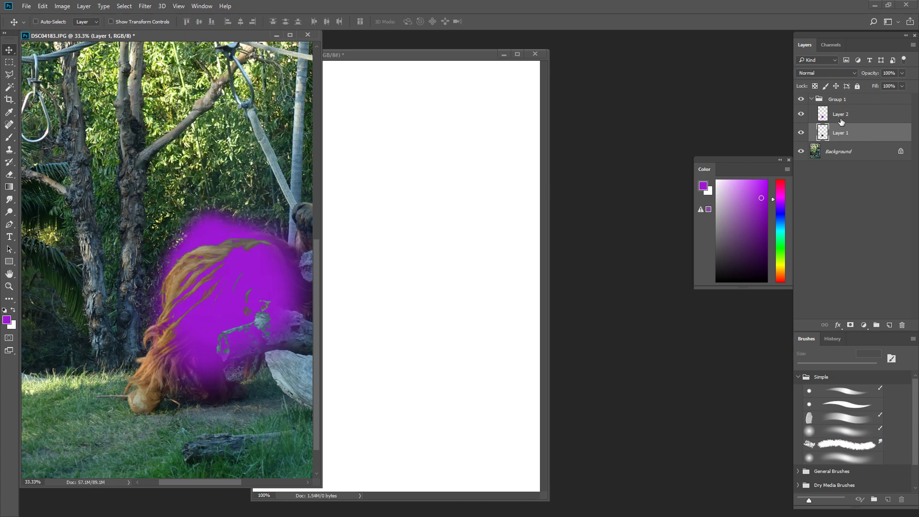
{"action": "left_click_drag", "start_coordinate": [211, 297], "coordinate": [110, 235]}
{"action": "key", "text": "ctrl+z"}
{"action": "left_click_drag", "start_coordinate": [240, 305], "coordinate": [136, 203]}
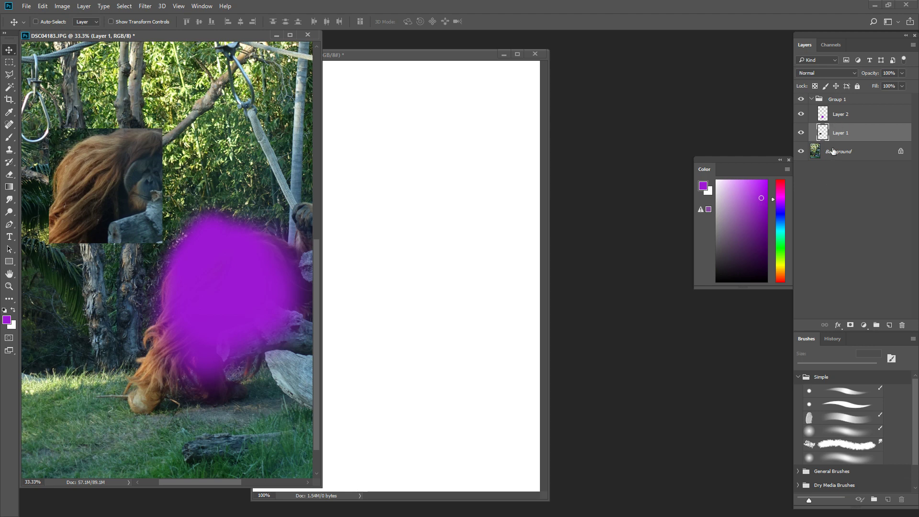
Toggle Layer 2's visibility, then try a purple brush stroke over the moved patch on Layer 1 and undo it
{"action": "left_click", "coordinate": [834, 116]}
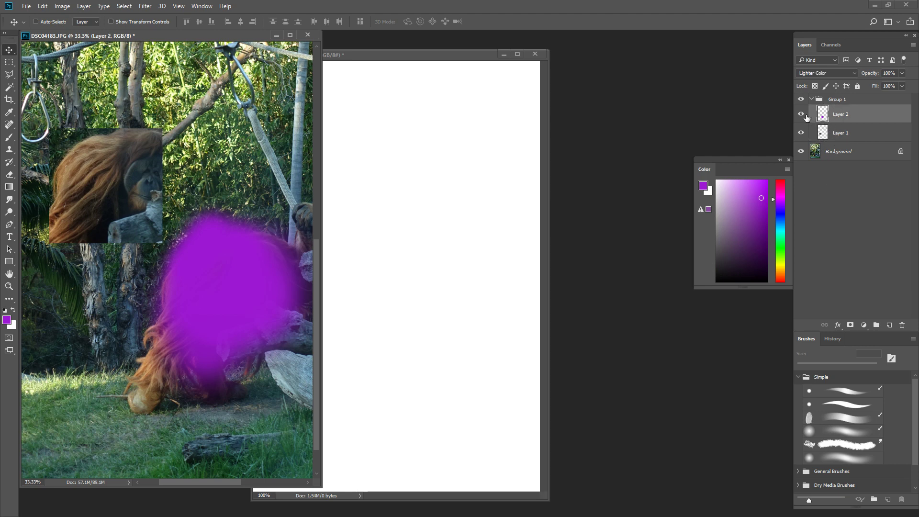
{"action": "left_click", "coordinate": [801, 114]}
{"action": "left_click", "coordinate": [802, 115]}
{"action": "left_click", "coordinate": [835, 133]}
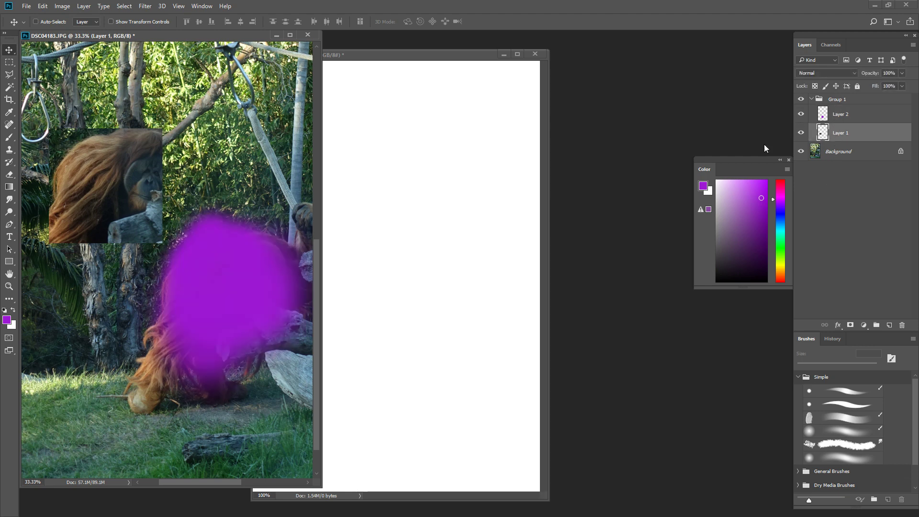
{"action": "key", "text": "b"}
{"action": "left_click_drag", "start_coordinate": [133, 215], "coordinate": [187, 253]}
{"action": "key", "text": "ctrl+z"}
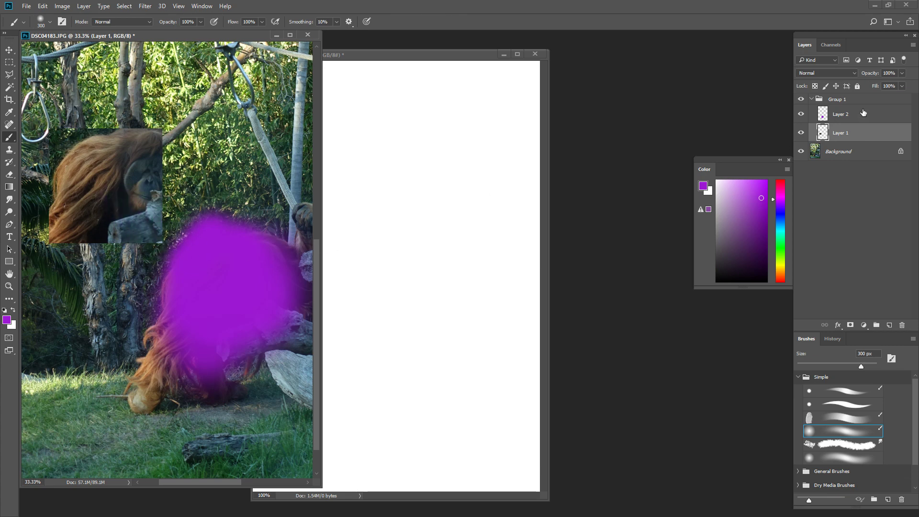
Move the orangutan patch on Layer 1 back under the purple paint, nudging it closer to its original place
{"action": "key", "text": "v"}
{"action": "left_click_drag", "start_coordinate": [94, 257], "coordinate": [206, 346]}
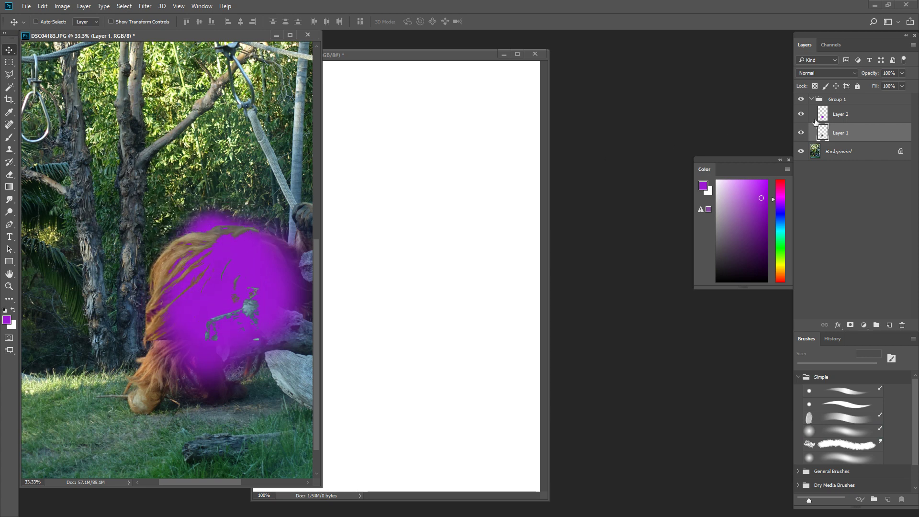
{"action": "left_click", "coordinate": [834, 115]}
{"action": "left_click", "coordinate": [836, 135]}
{"action": "mouse_move", "coordinate": [240, 329]}
{"action": "left_mouse_down"}
{"action": "mouse_move", "coordinate": [158, 276]}
{"action": "mouse_move", "coordinate": [218, 277]}
{"action": "mouse_move", "coordinate": [258, 333]}
{"action": "mouse_move", "coordinate": [252, 313]}
{"action": "mouse_move", "coordinate": [180, 260]}
{"action": "mouse_move", "coordinate": [249, 324]}
{"action": "left_mouse_up"}
Compare the blend modes of Layer 2 and Group 1, and delete Group 1 with its contents
{"action": "left_click", "coordinate": [837, 115]}
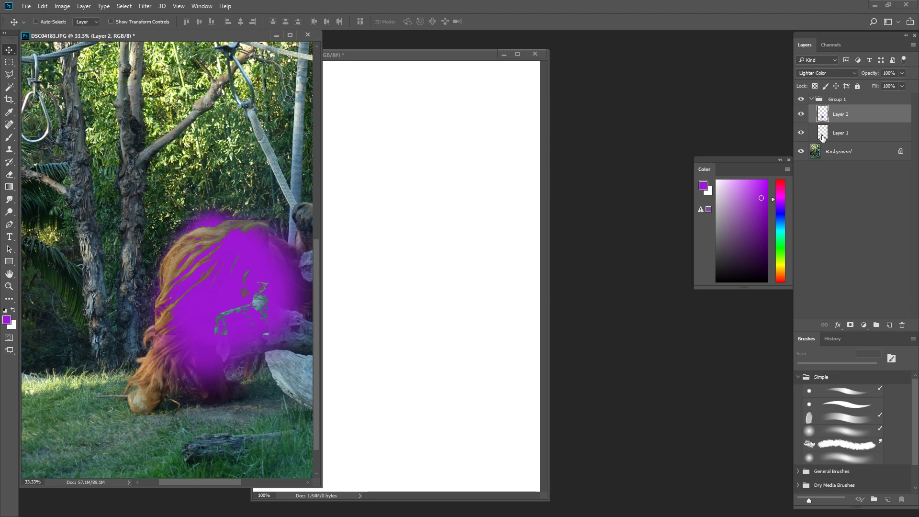
{"action": "left_click", "coordinate": [835, 101]}
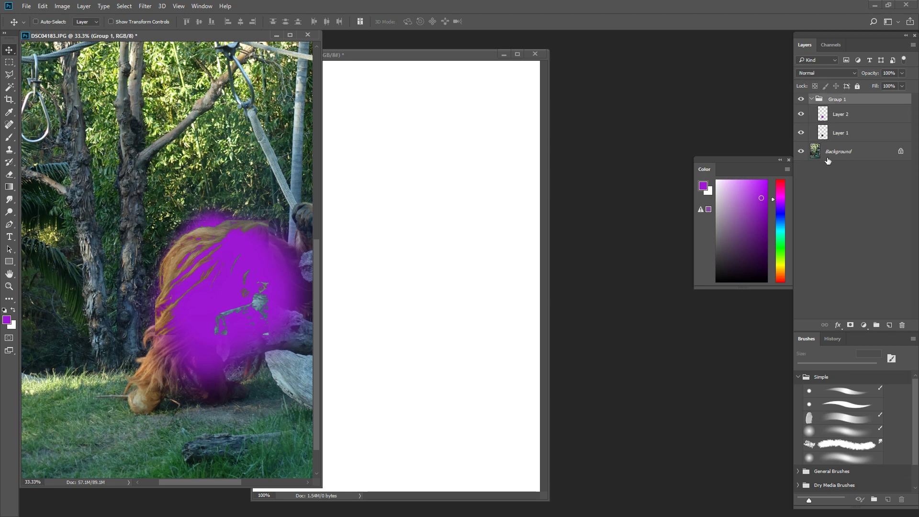
{"action": "left_click", "coordinate": [823, 119]}
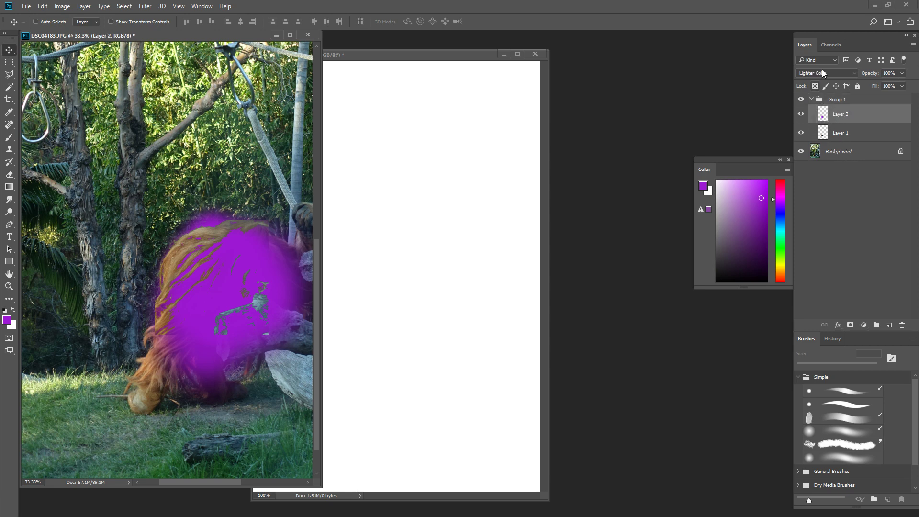
{"action": "left_click", "coordinate": [832, 103]}
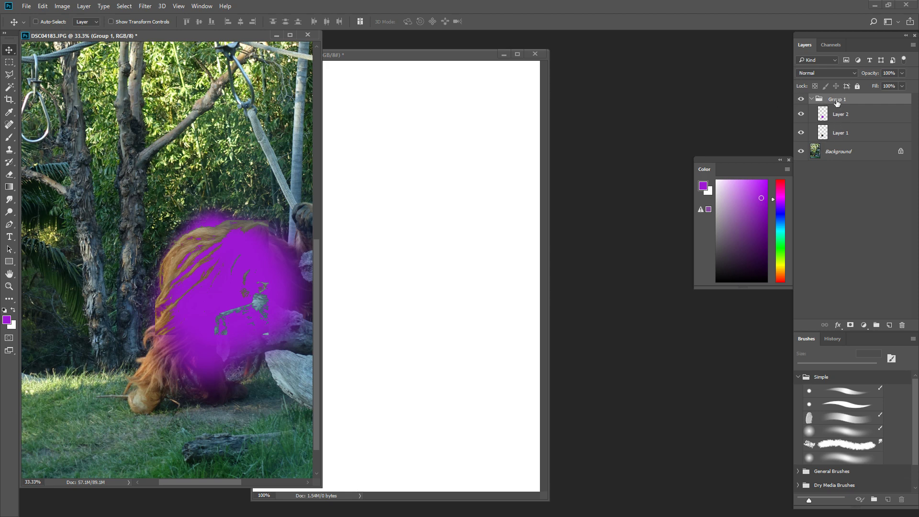
{"action": "key", "text": "Delete"}
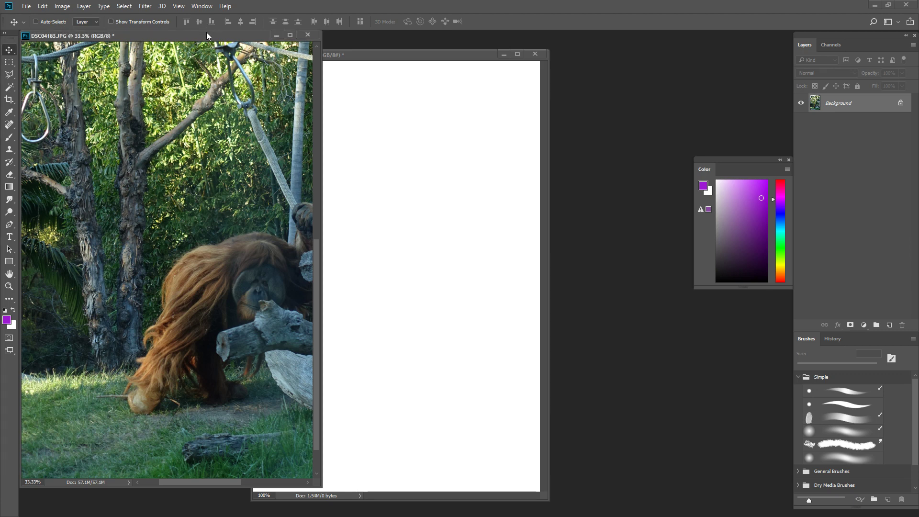
Add a new empty layer above the background, look through its blend mode options, and activate the Brush tool
{"action": "left_click", "coordinate": [889, 325]}
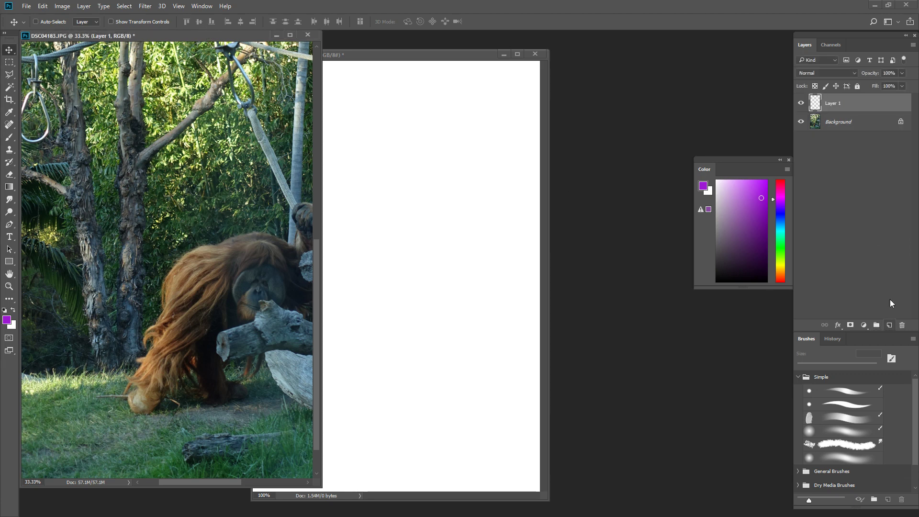
{"action": "left_click", "coordinate": [837, 72]}
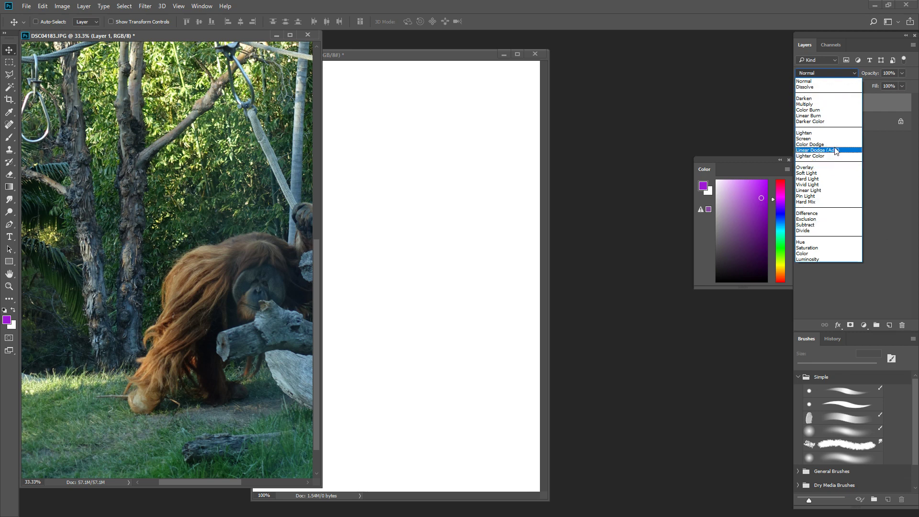
{"action": "left_click", "coordinate": [838, 71]}
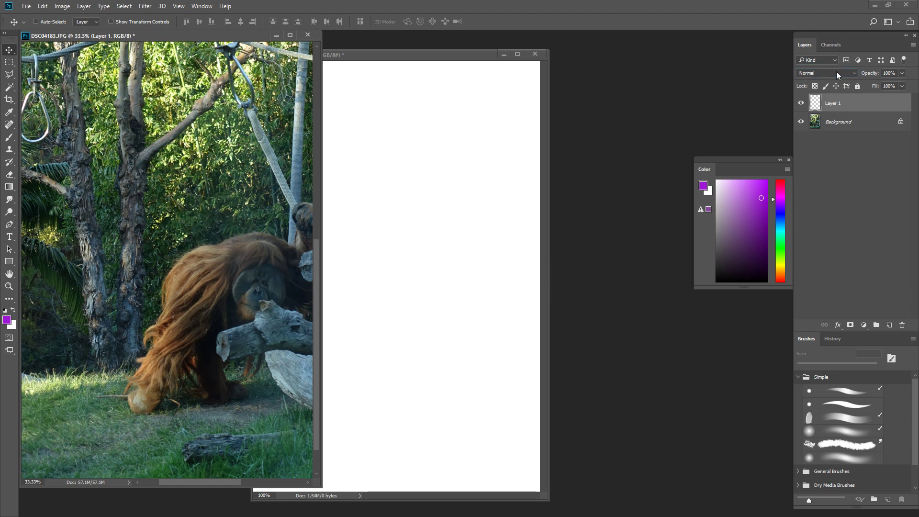
{"action": "key", "text": "b"}
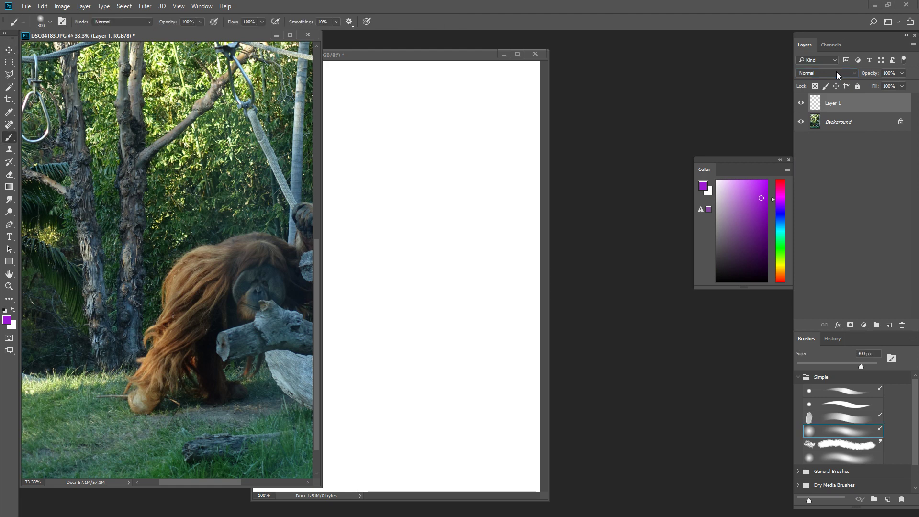